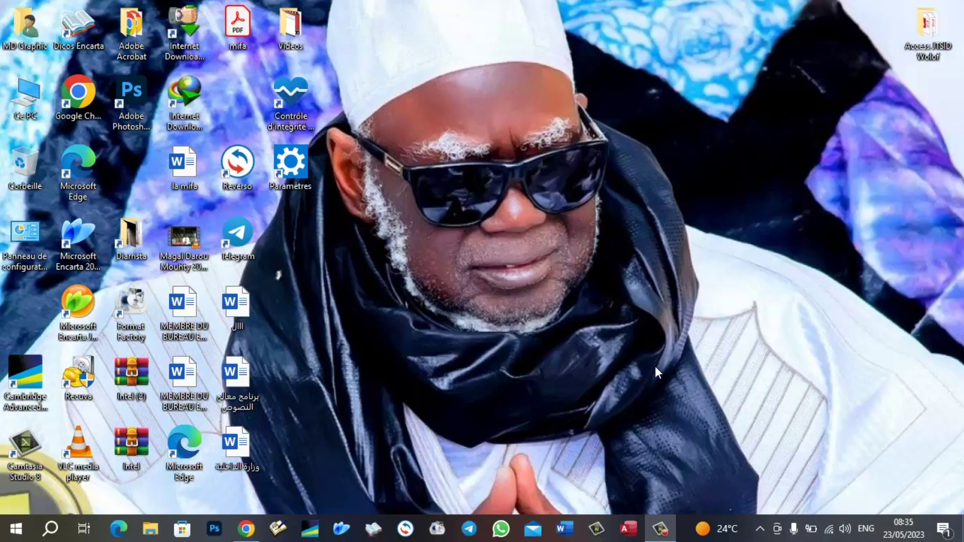
- Open the Les Boutiques_Sauvegarde database from the recent list and close the Copie de Clients form
right_click(628, 531)
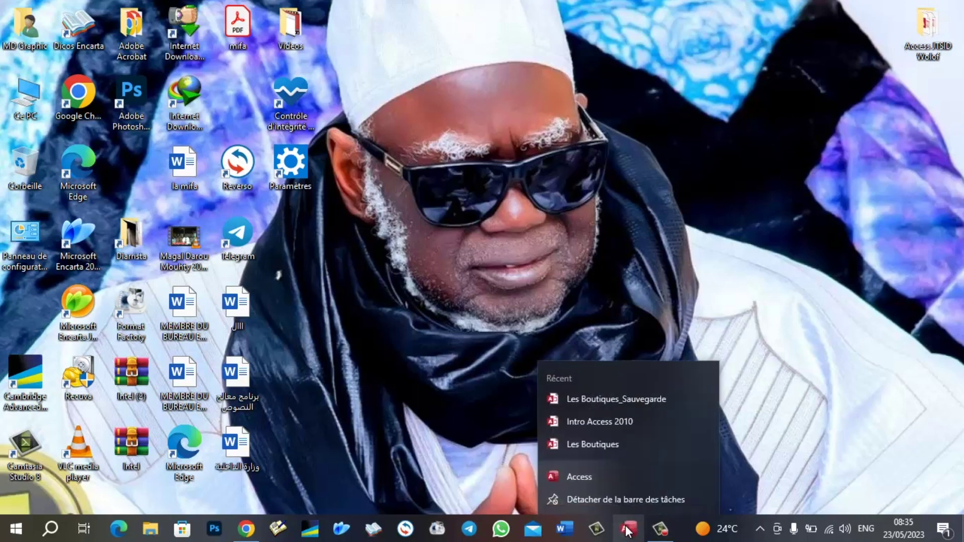
click(596, 398)
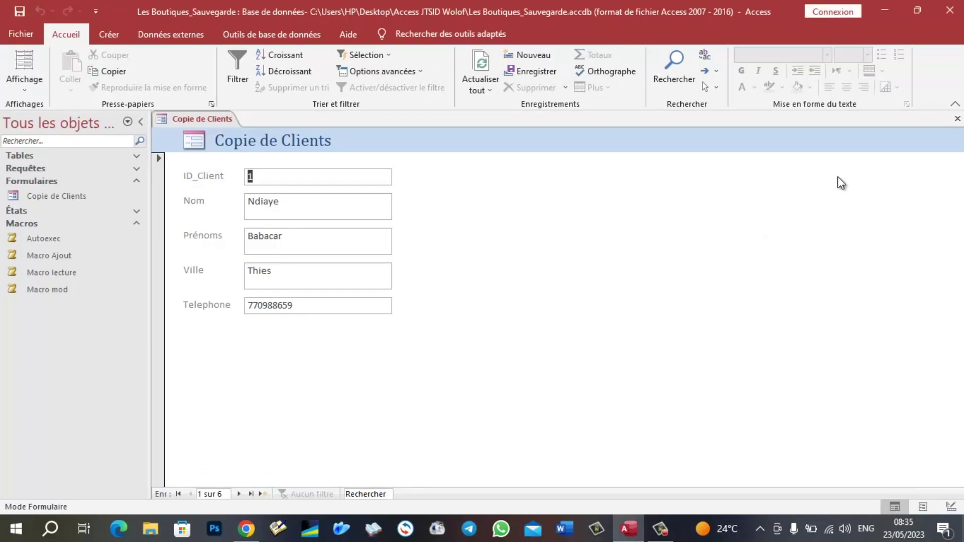
click(957, 119)
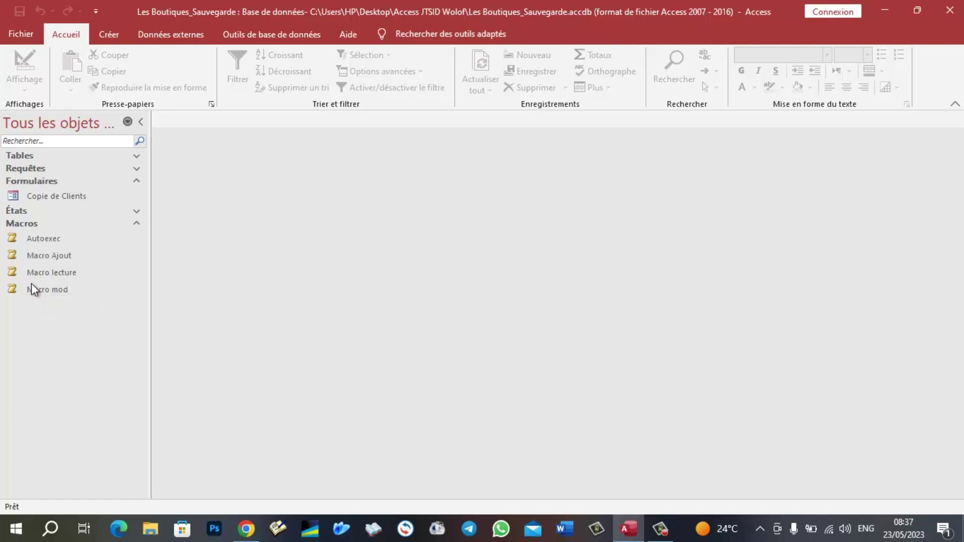
- Delete the macros Autoexec, Macro Ajout, Macro lecture and Macro mod, confirming with Oui
click(52, 290)
shift+click(32, 239)
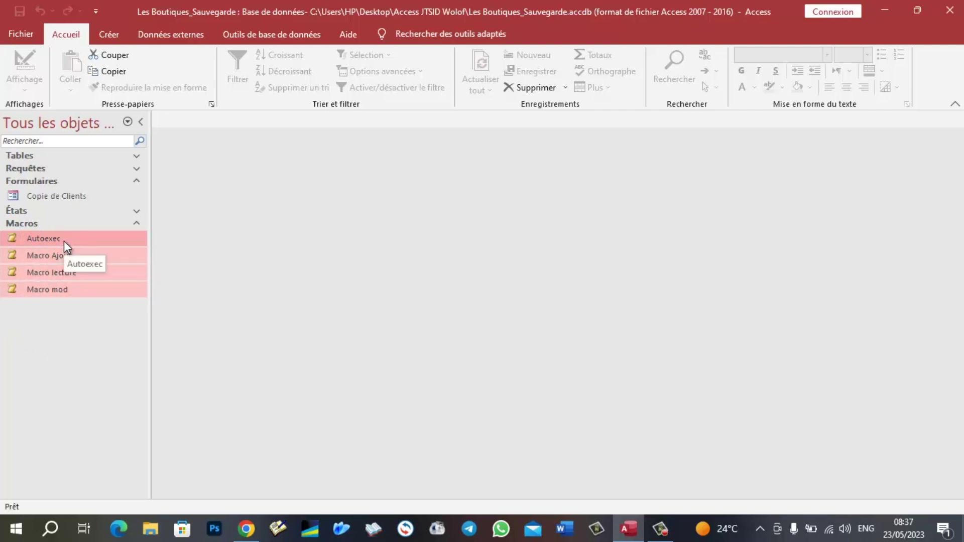
click(530, 86)
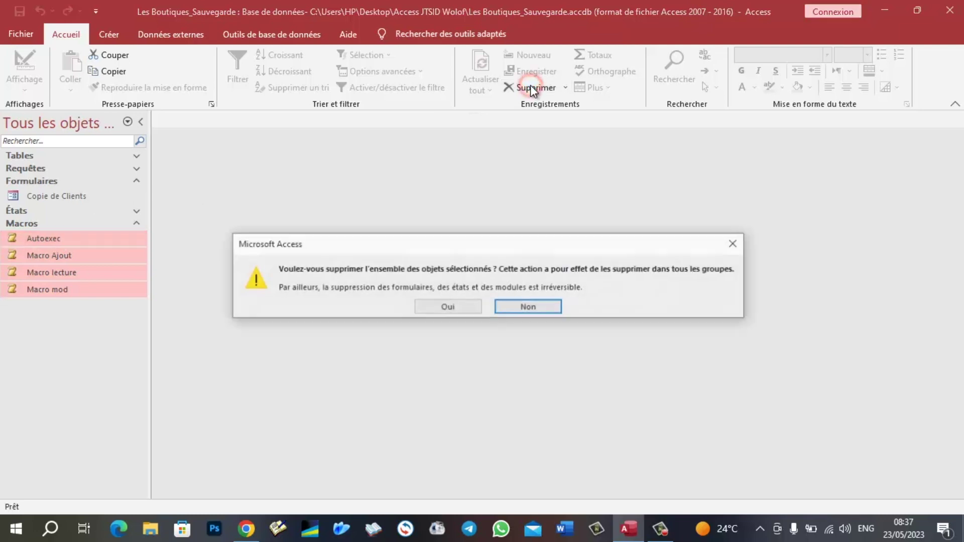
click(462, 303)
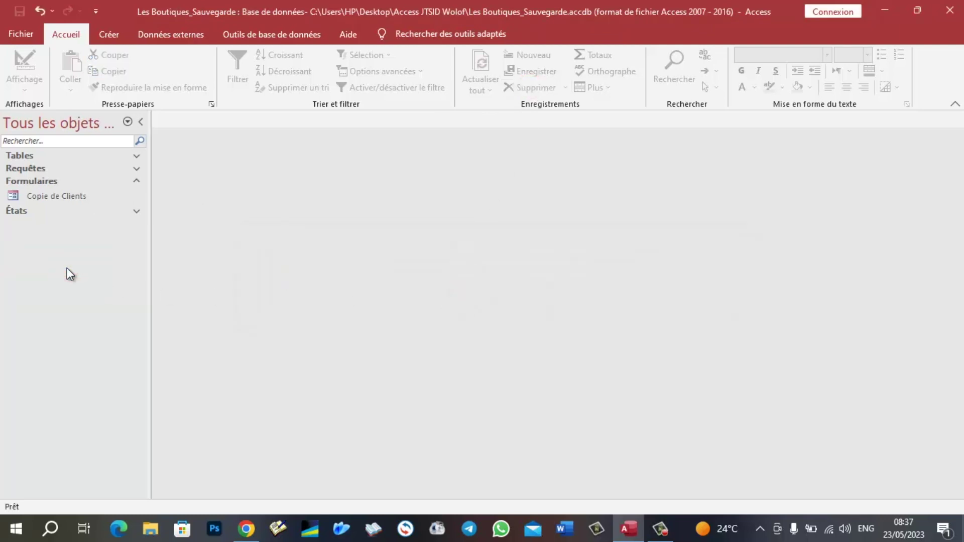
click(107, 34)
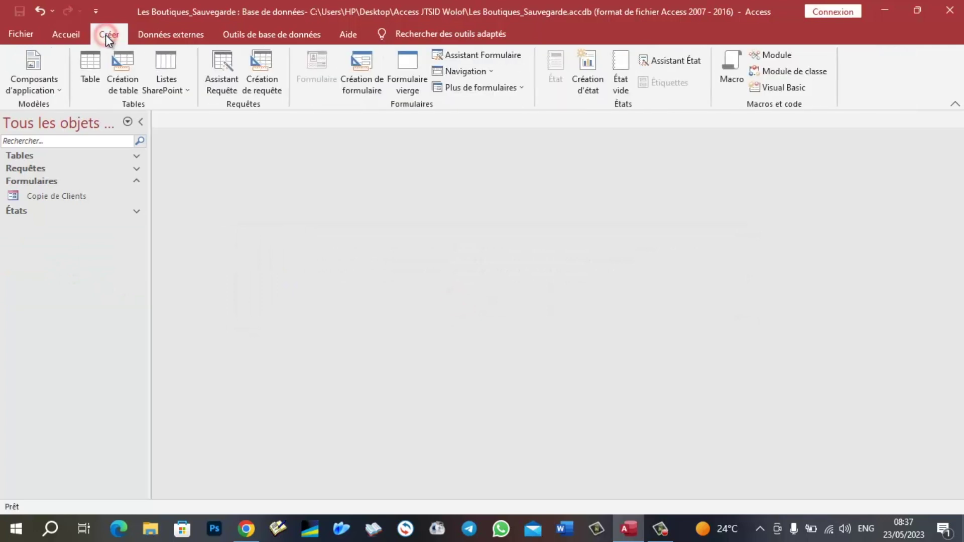
- Create a new macro, Macro1, containing an empty Si condition block
click(737, 67)
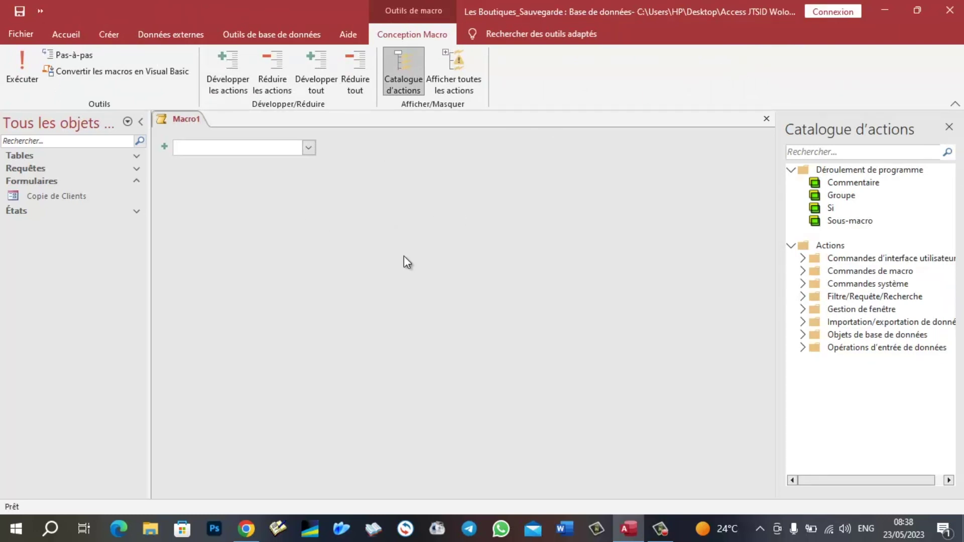
click(309, 147)
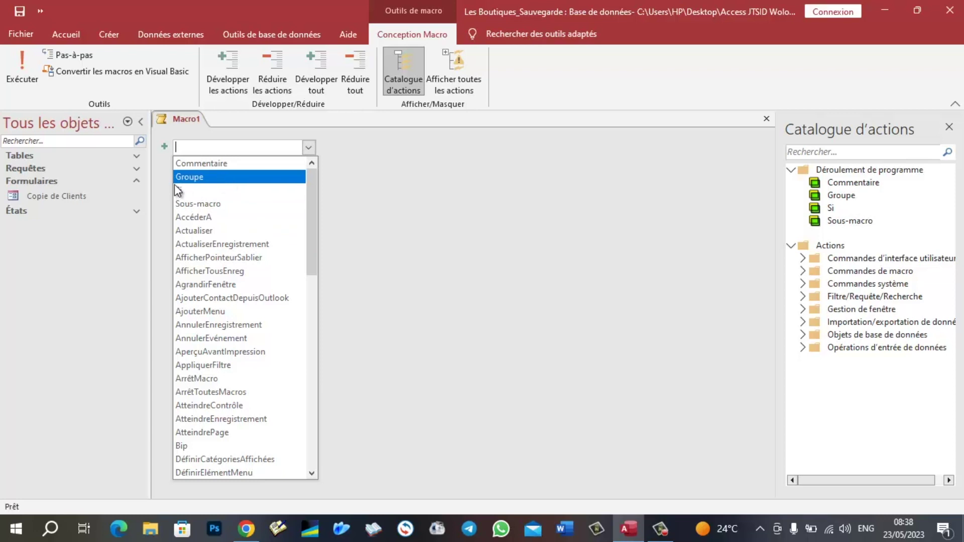
click(191, 190)
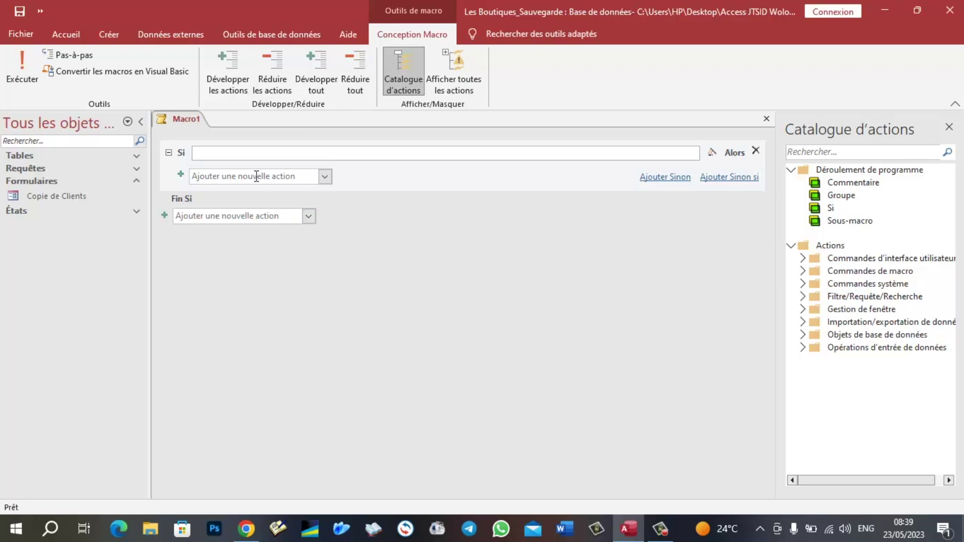
- Open the Si condition's Expression Builder showing the built-in Messages functions
click(713, 155)
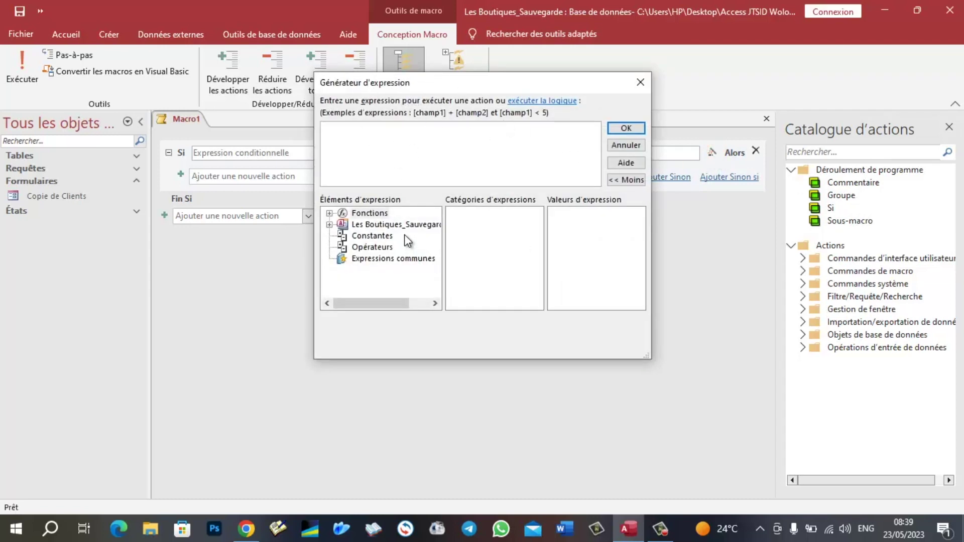
click(329, 213)
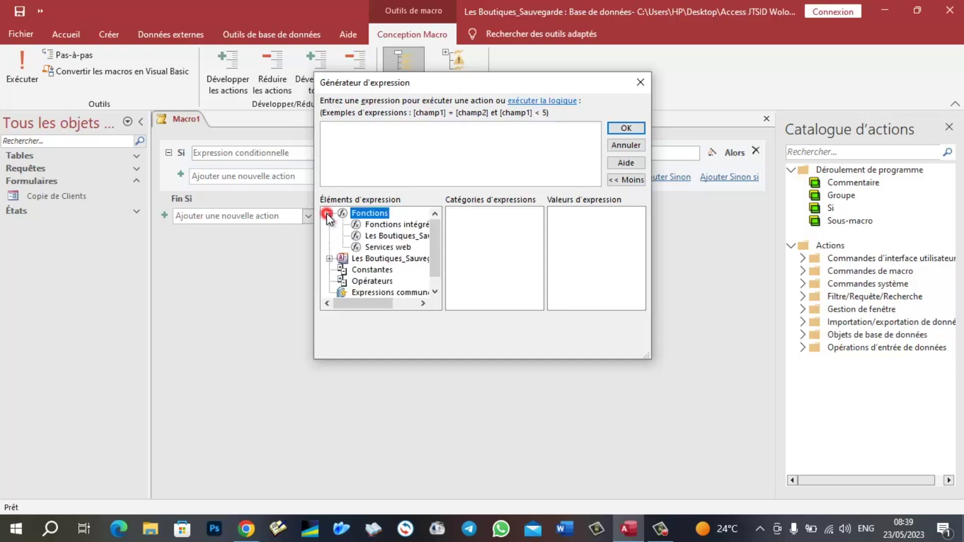
click(393, 225)
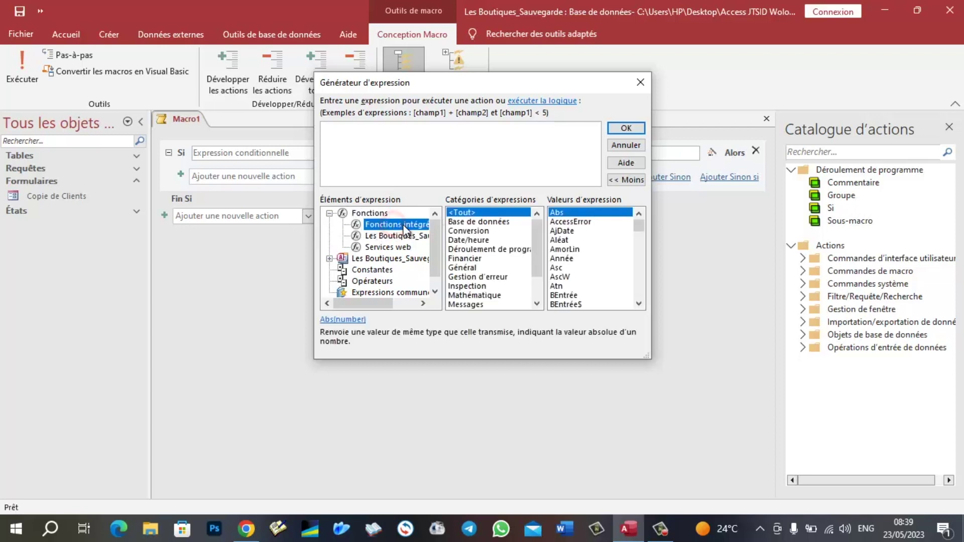
drag(534, 252, 535, 275)
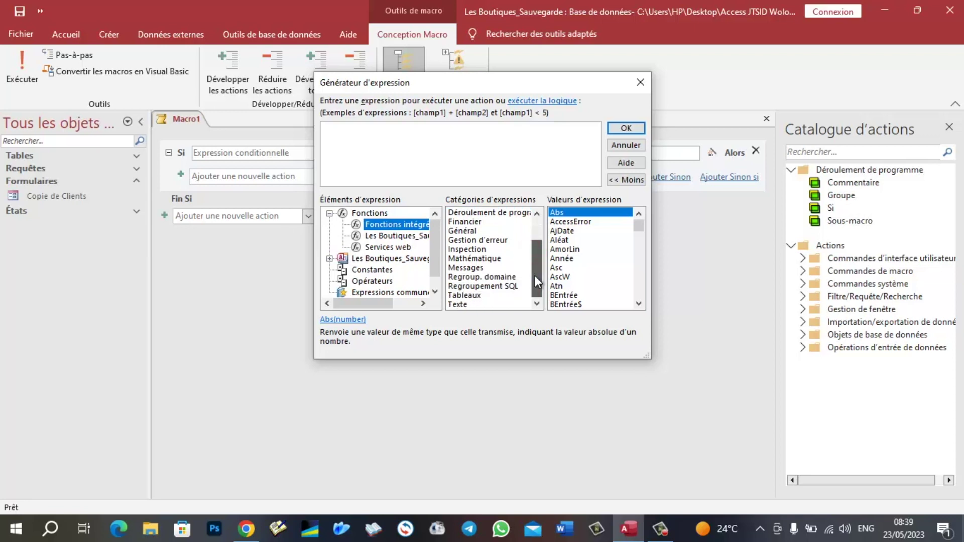
click(478, 268)
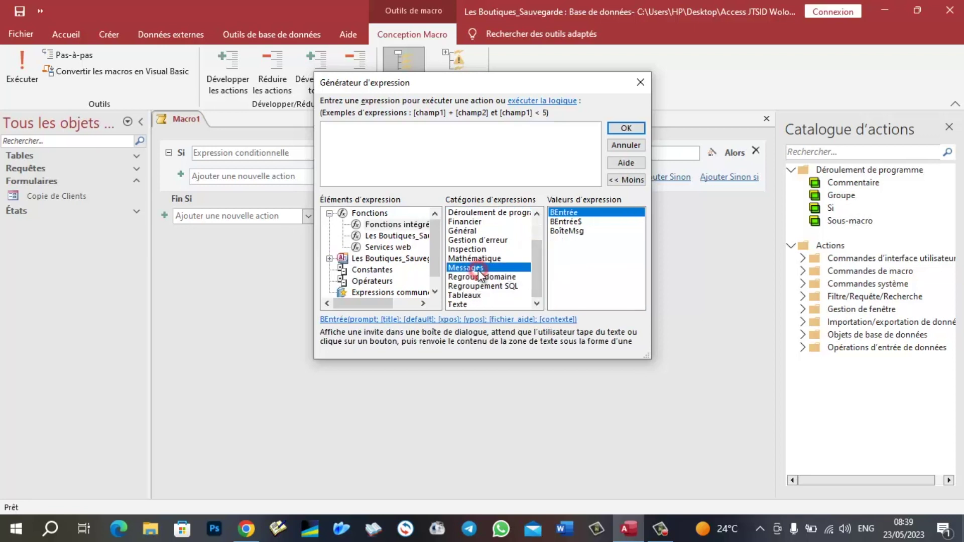
- Insert BEntrée with the prompt "Saisissez le mot de passe vendeur"
double_click(565, 212)
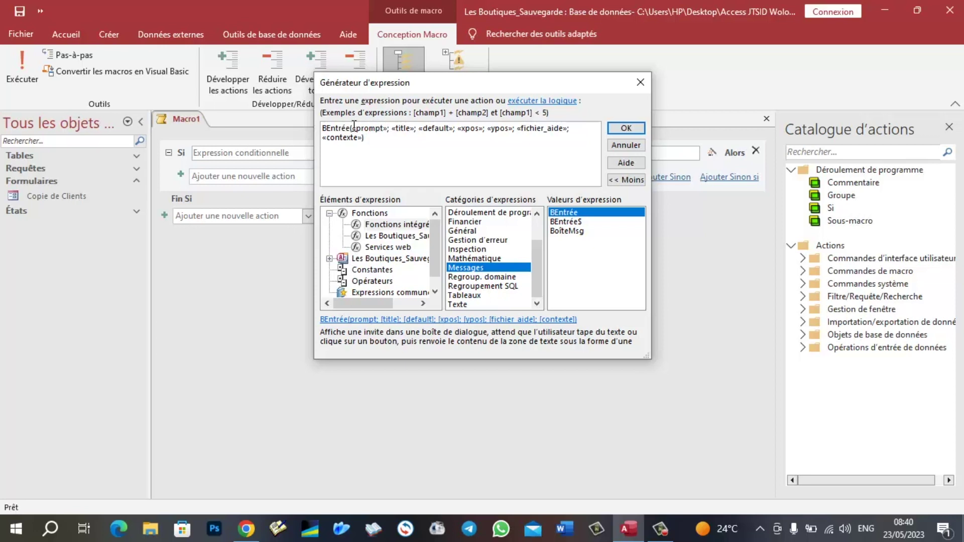
click(383, 129)
double_click(383, 128)
text(")
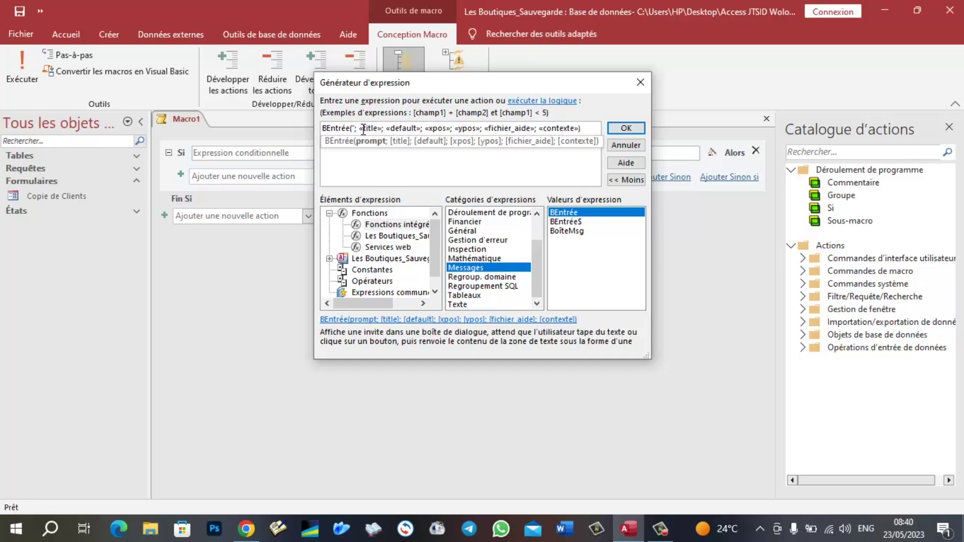
text(E)
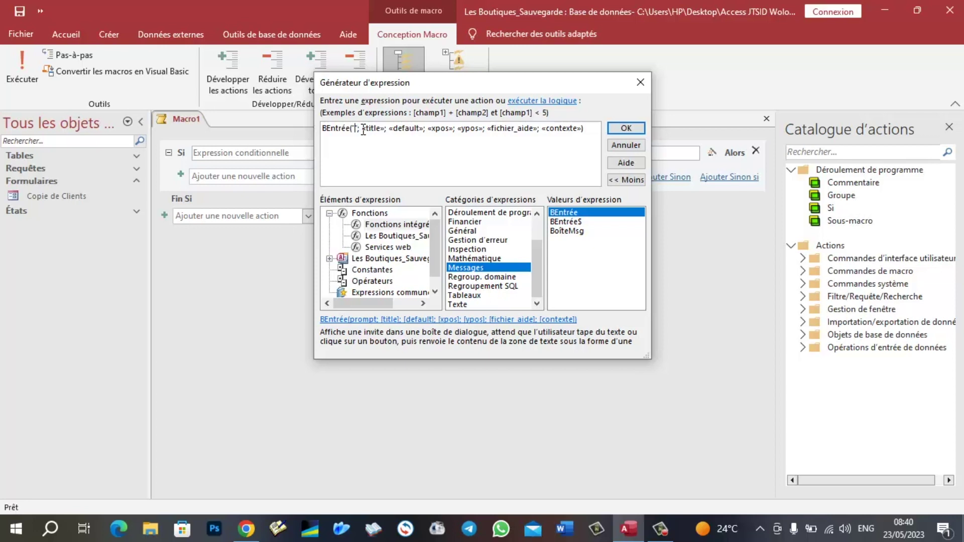
text(S)
text(ai)
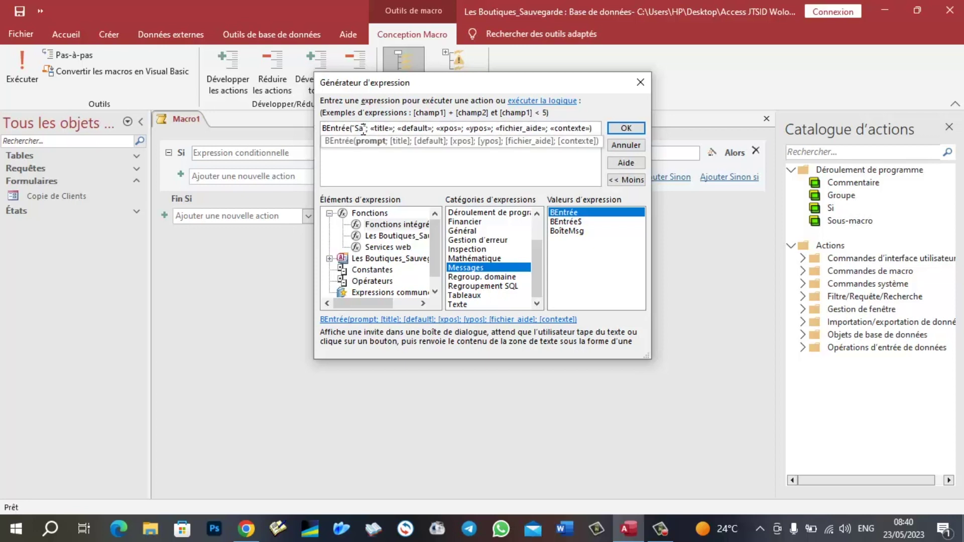
text(sissez )
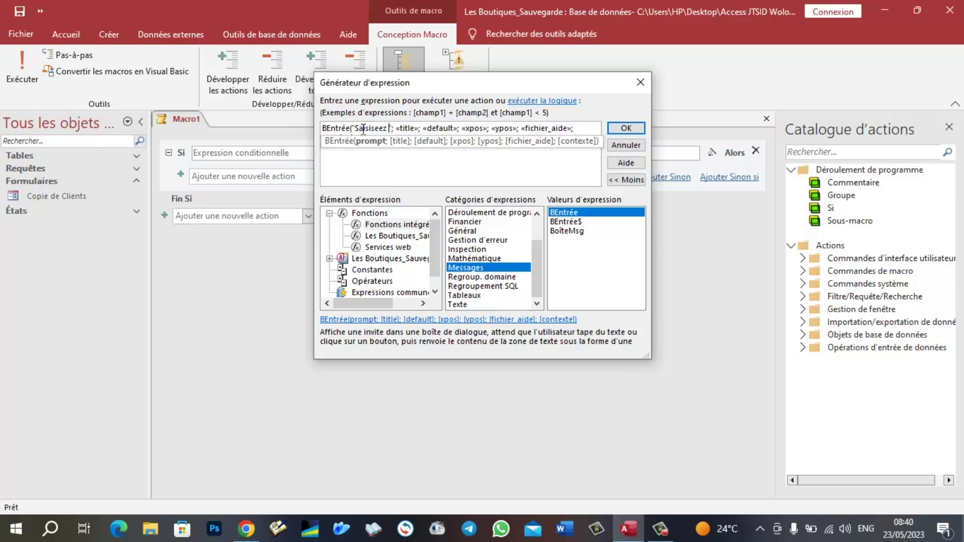
text(le mo)
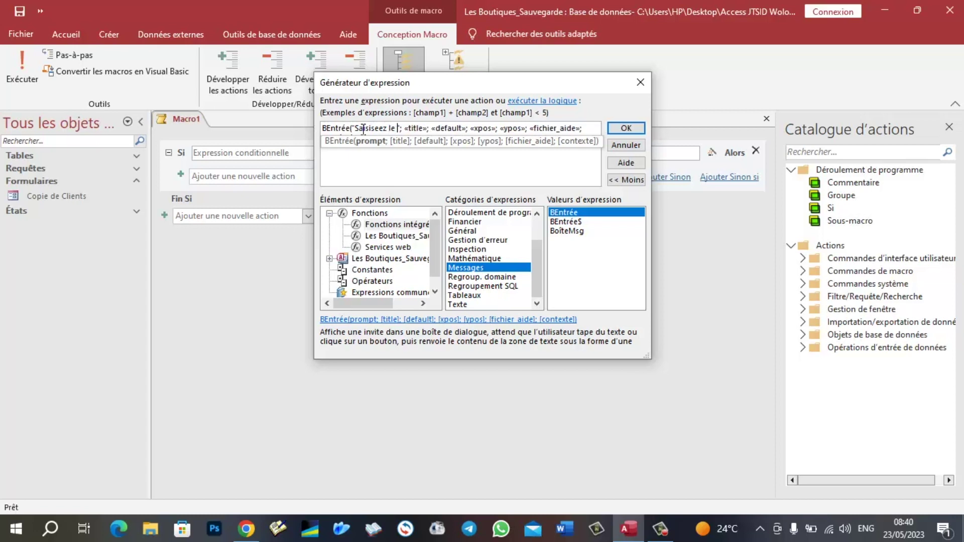
text(t de pa)
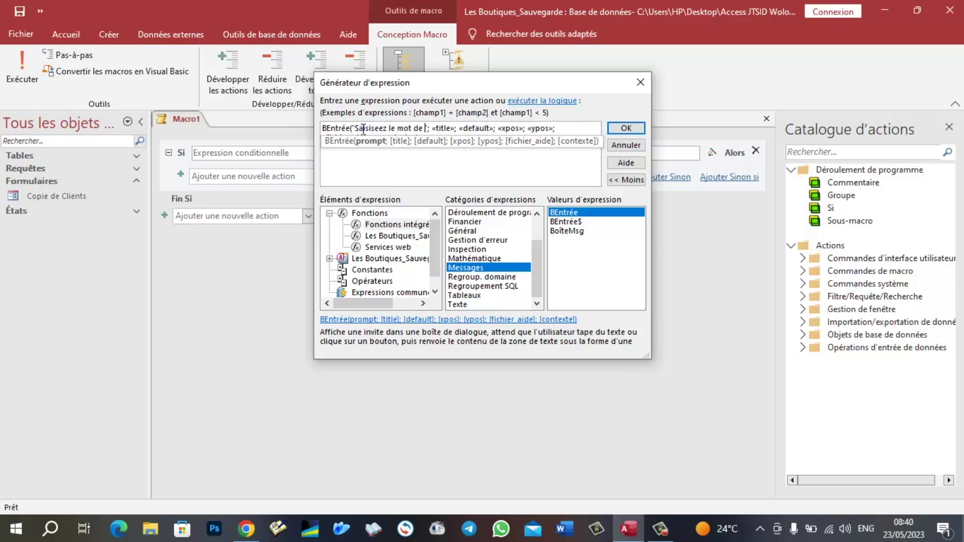
text(sse)
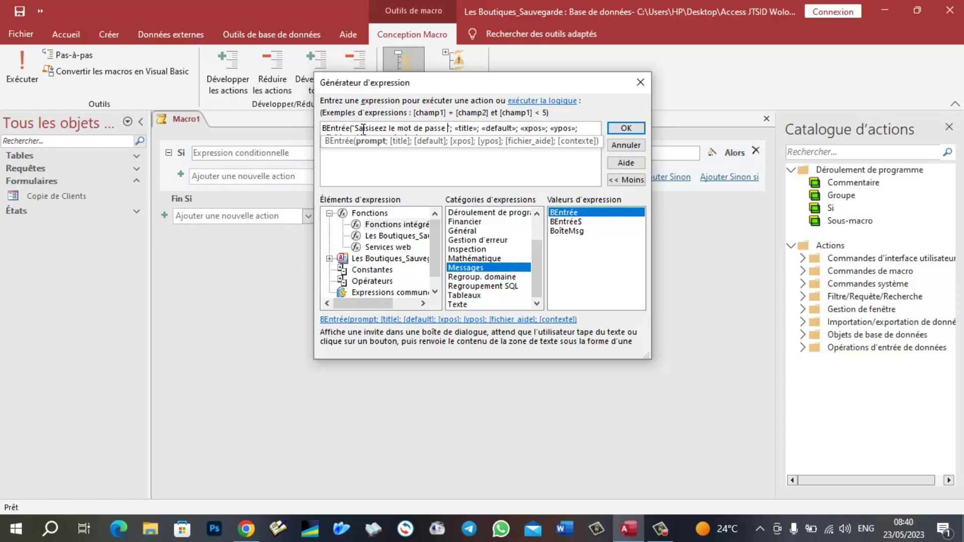
text(vendeur)
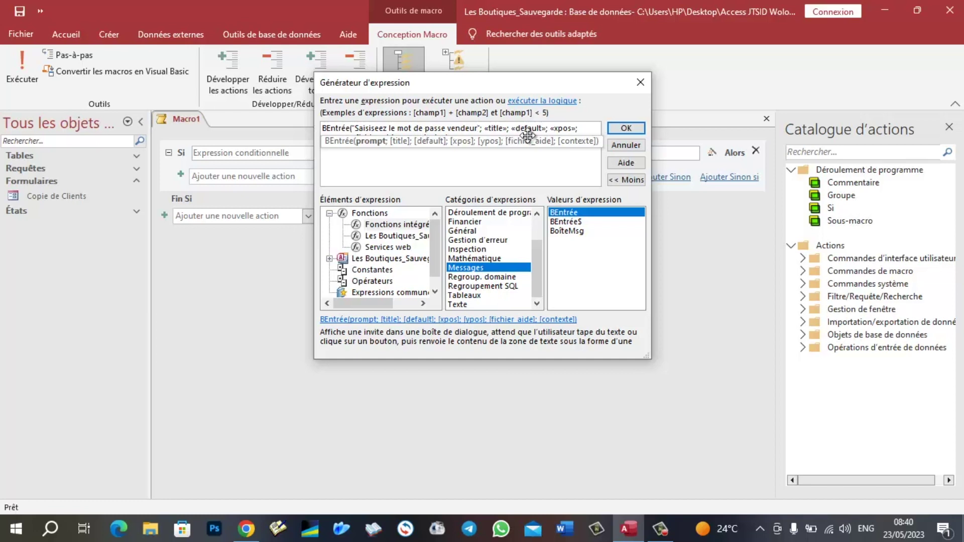
- Set the BEntrée title argument to "Mot de passe", removing the stray default text
click(544, 129)
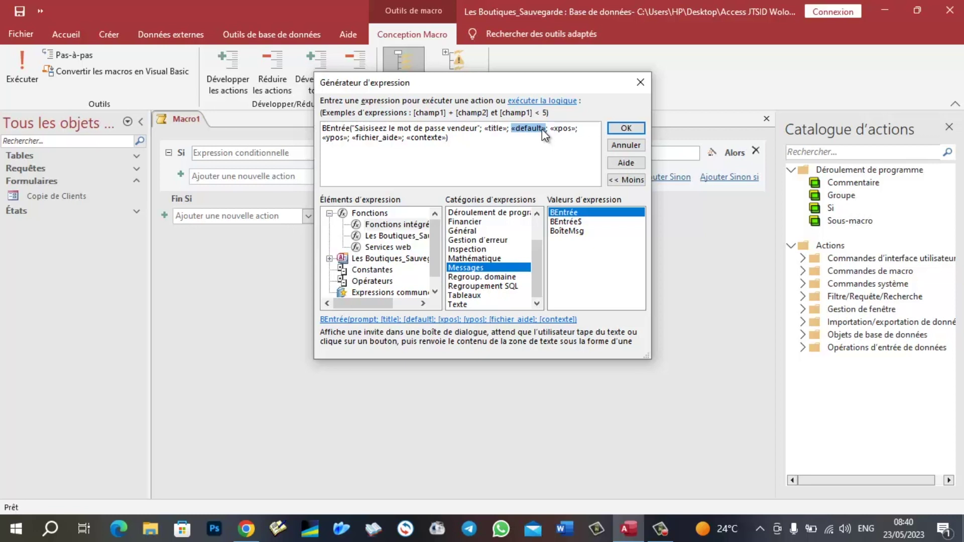
text(")
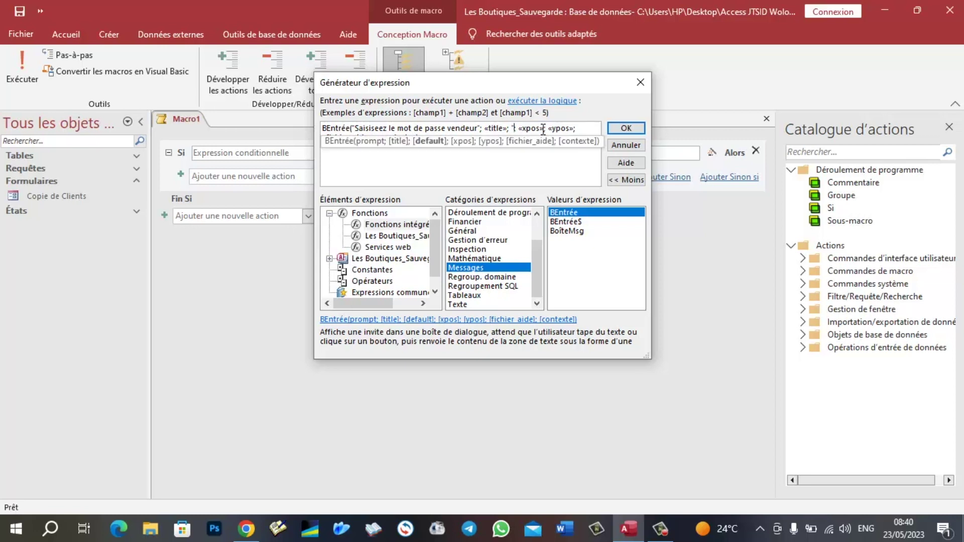
text(m)
key(BackSpace)
text(Mot de passe;)
key(Left)
text(")
click(477, 166)
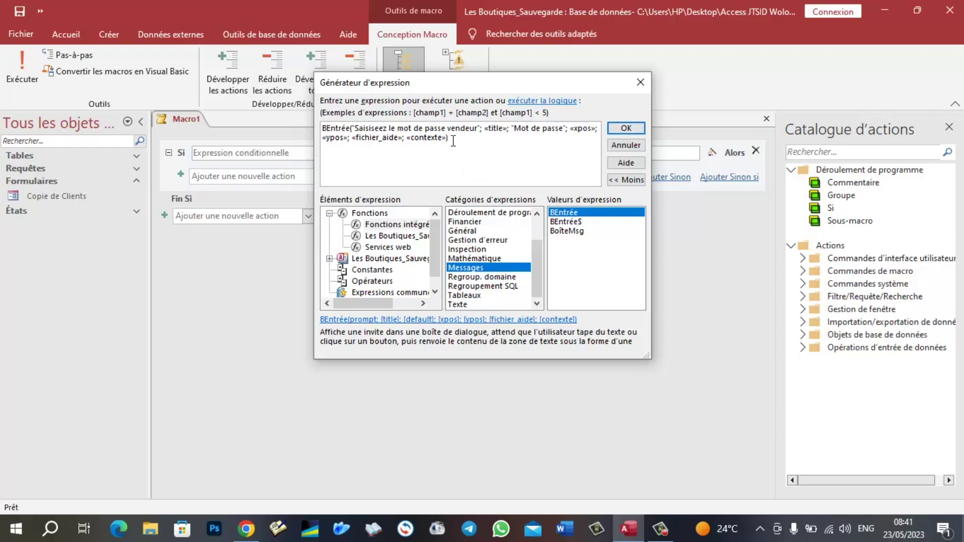
drag(451, 139, 518, 129)
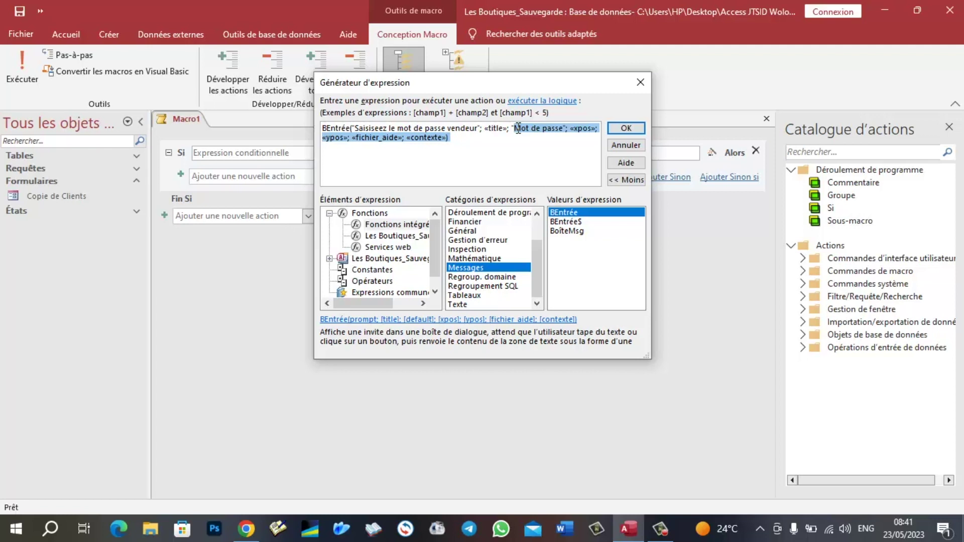
drag(516, 129, 512, 129)
key(Delete)
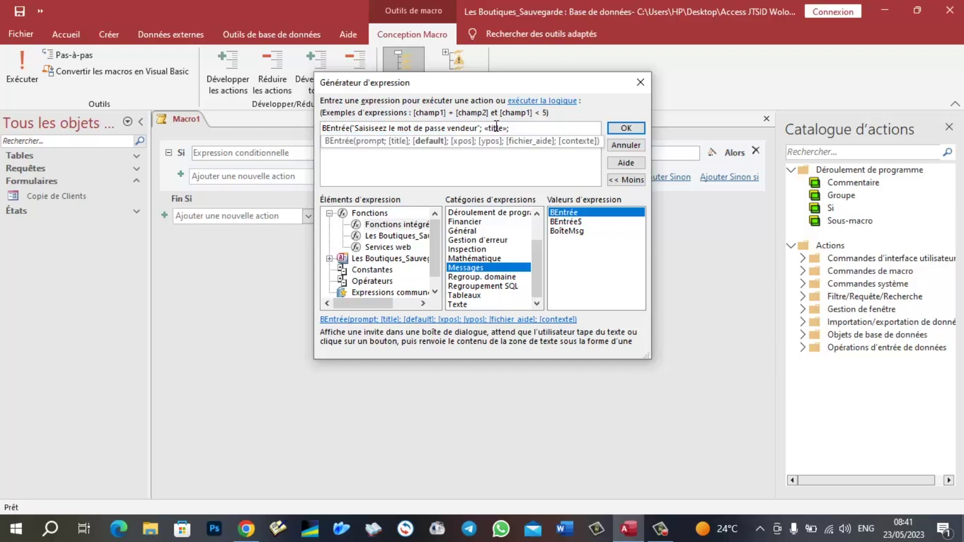
click(506, 129)
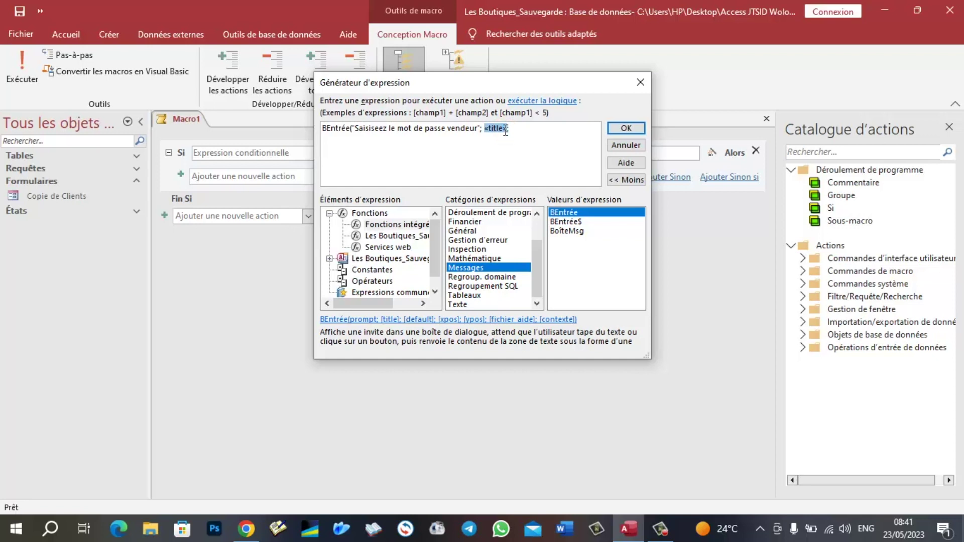
text("Mot)
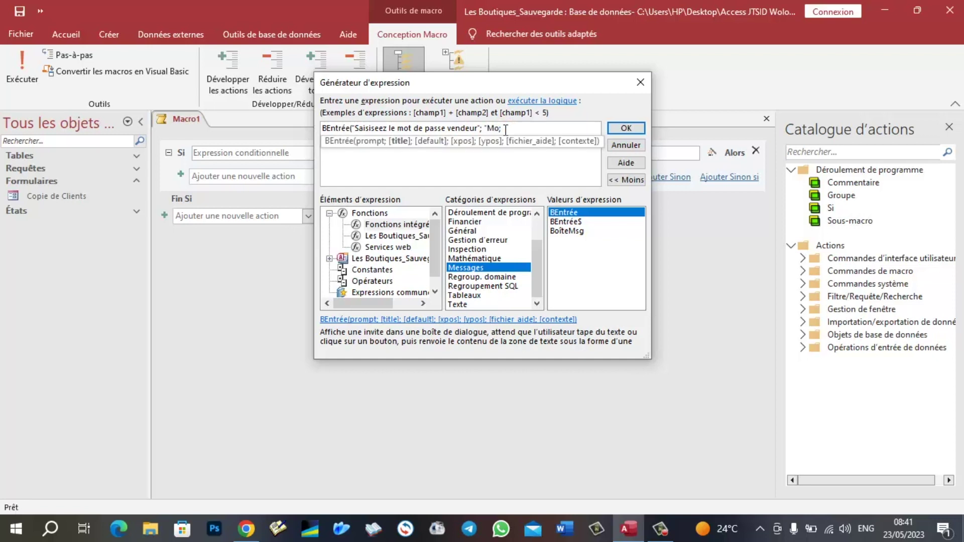
text( de passe)
text(";)
- Close the BEntrée call, compare it to "abc", and accept the condition
click(552, 131)
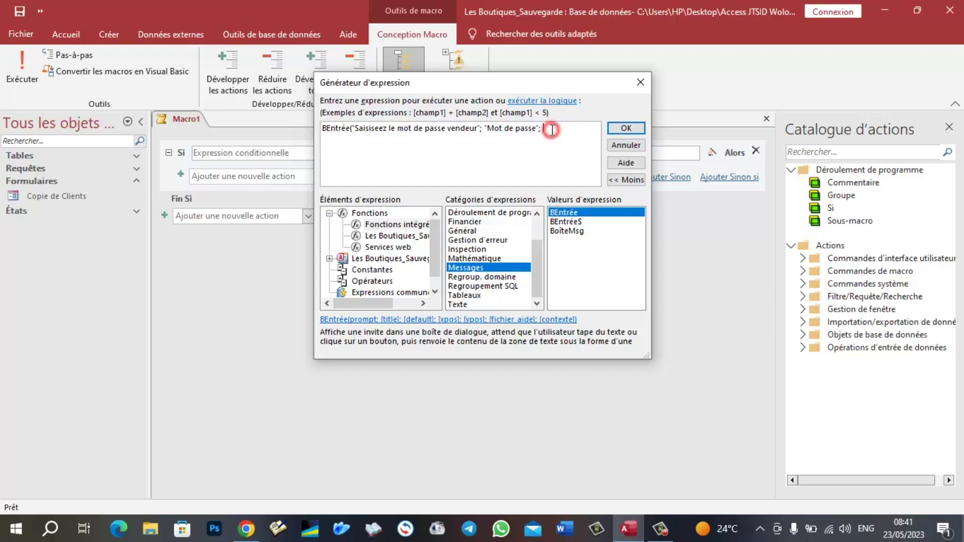
key(BackSpace)
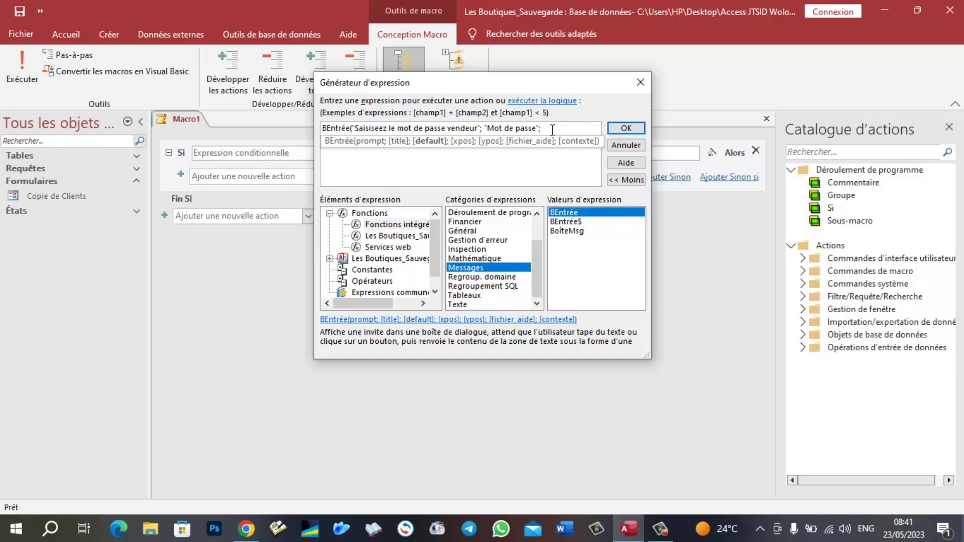
text())
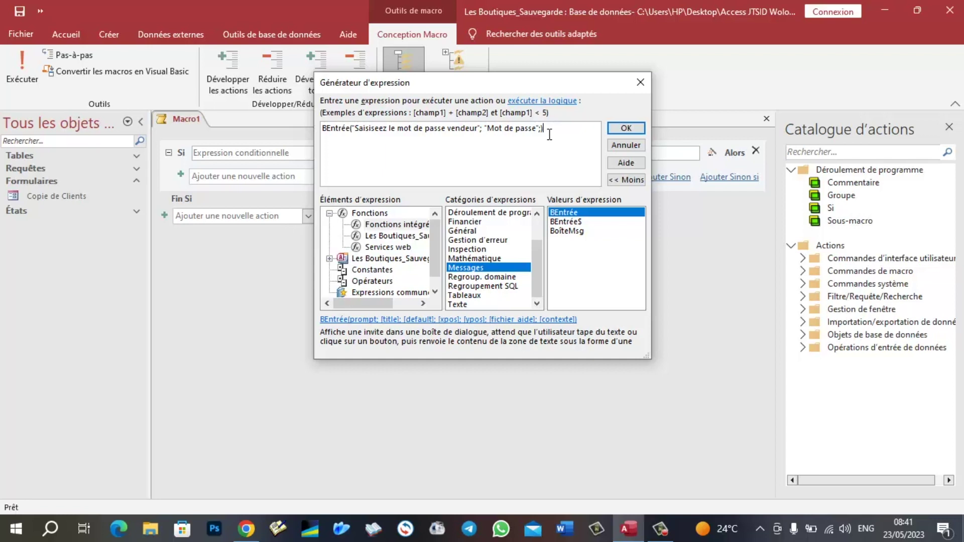
text(=)
text( abc")
key(Left)
key(Left)
key(Left)
key(Left)
text(")
click(628, 125)
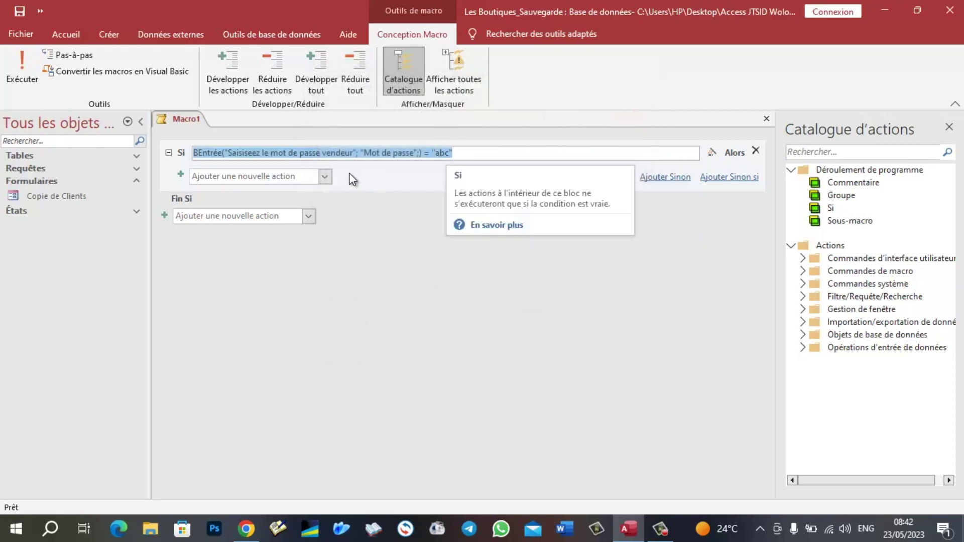
- Add an OuvrirFormulaire action opening Copie de Clients in Ajout data mode
click(324, 178)
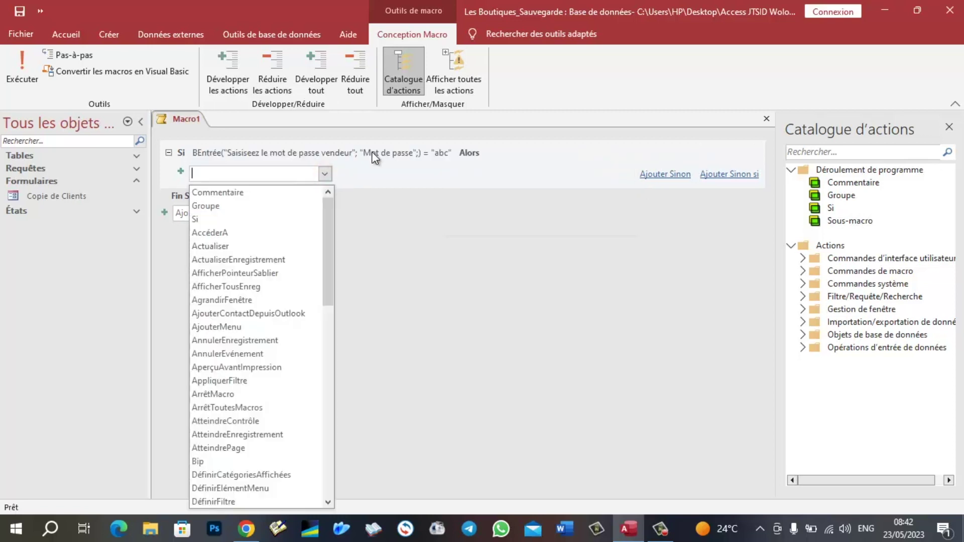
scroll(240, 333, down, 3)
scroll(240, 328, down, 5)
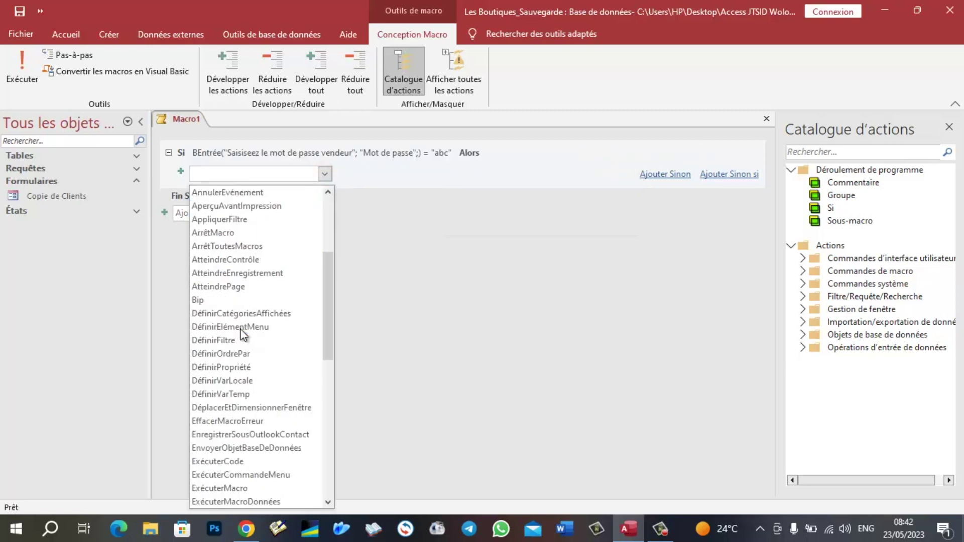
scroll(240, 328, down, 1)
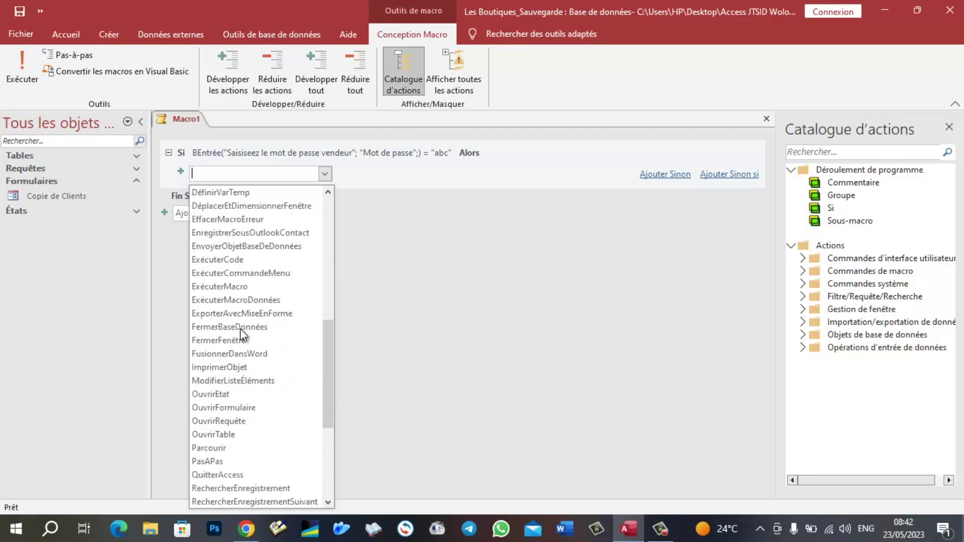
click(240, 406)
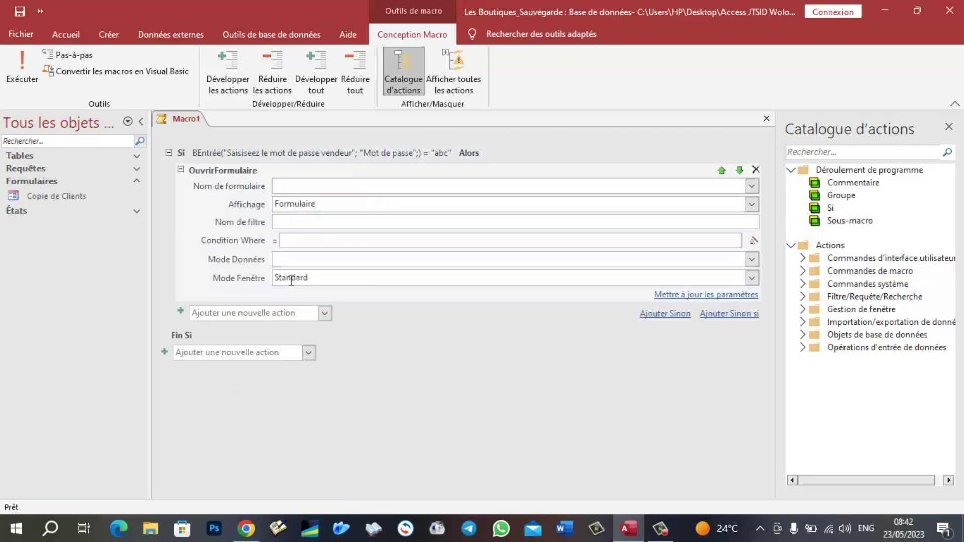
click(753, 186)
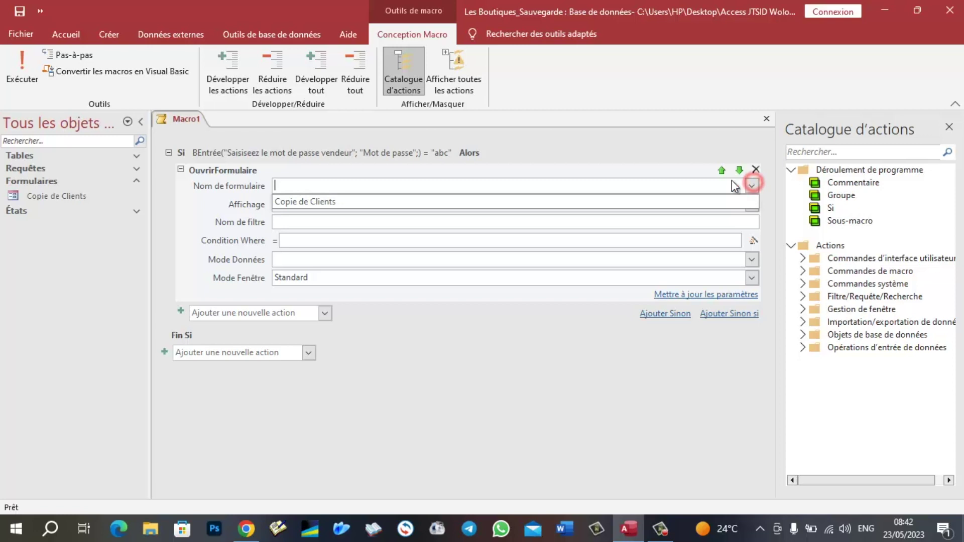
click(312, 198)
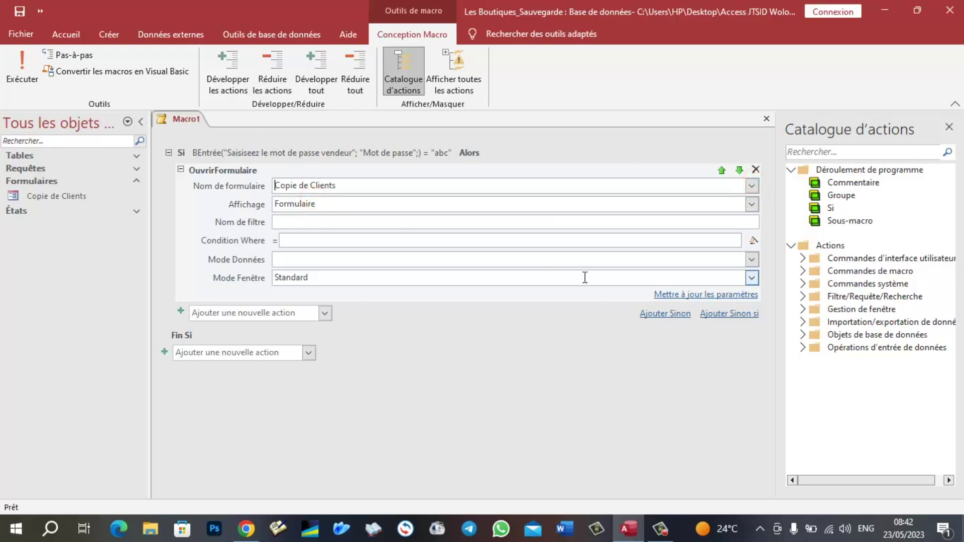
mouse_move(585, 278)
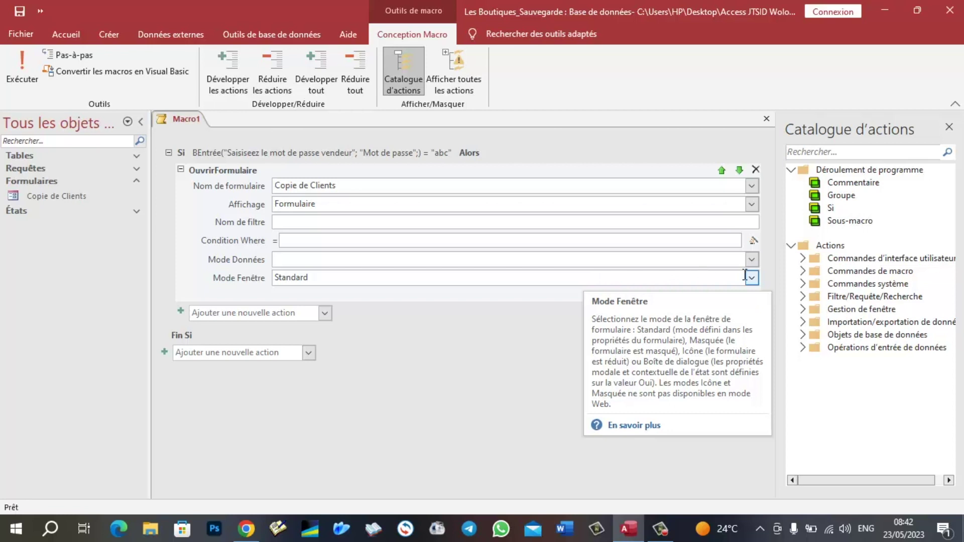
click(752, 259)
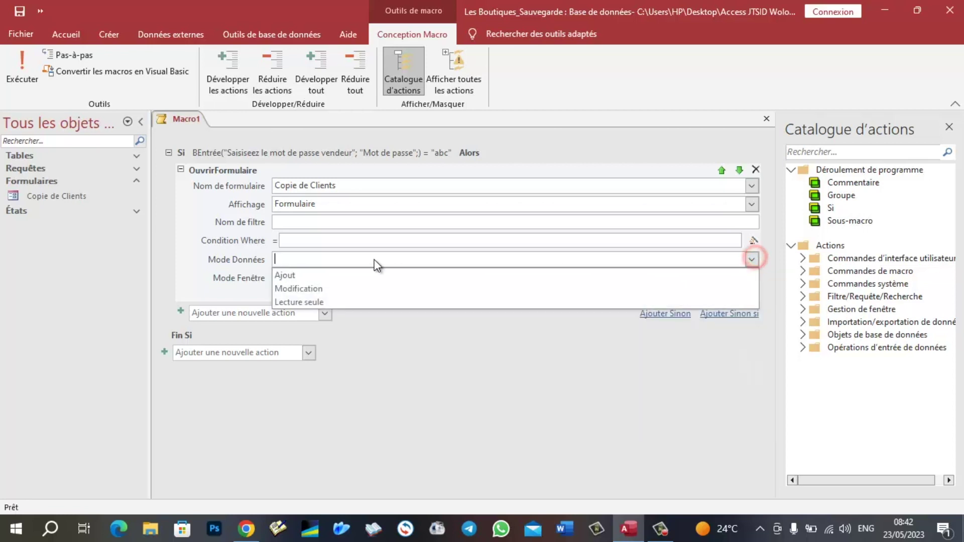
click(306, 274)
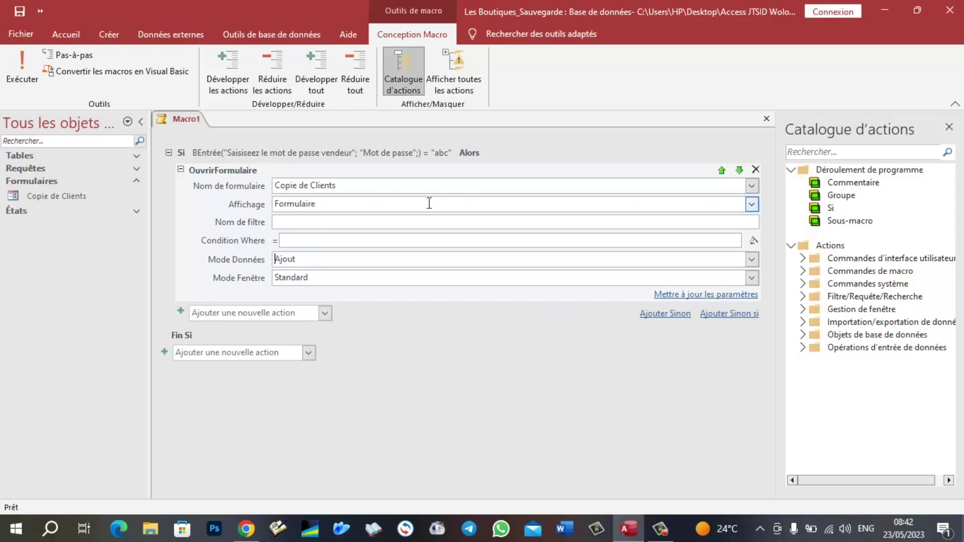
mouse_move(429, 203)
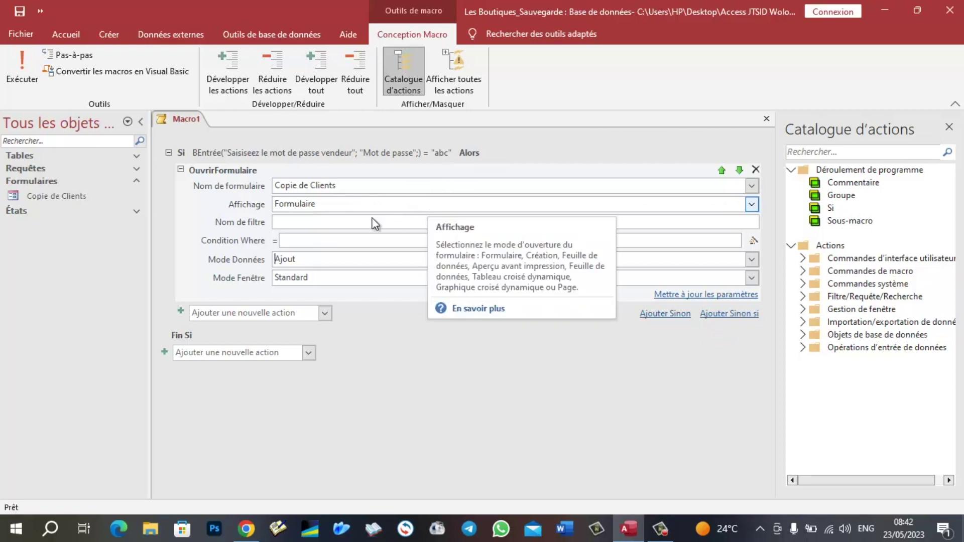
mouse_move(476, 166)
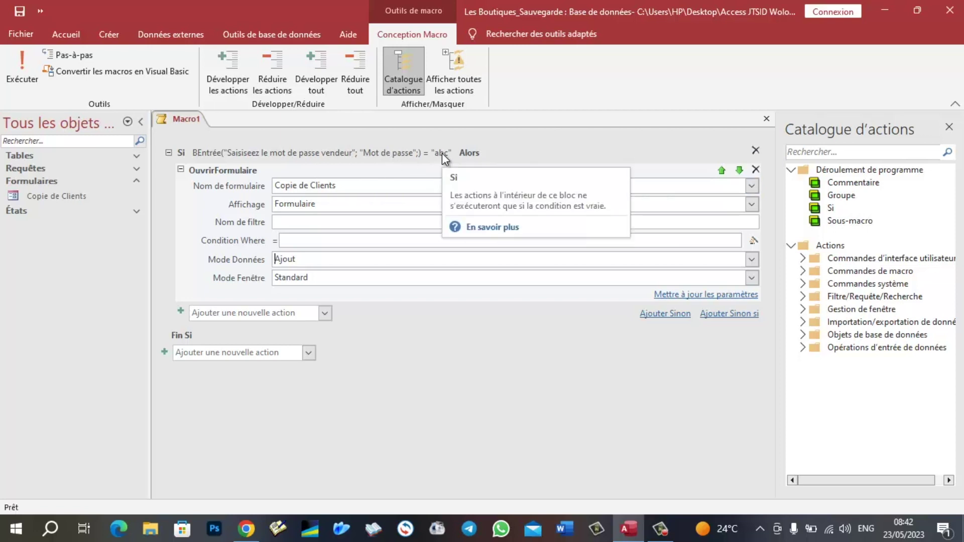
- Add a Sinon si branch and insert BEntrée from the Messages functions into its condition
click(724, 316)
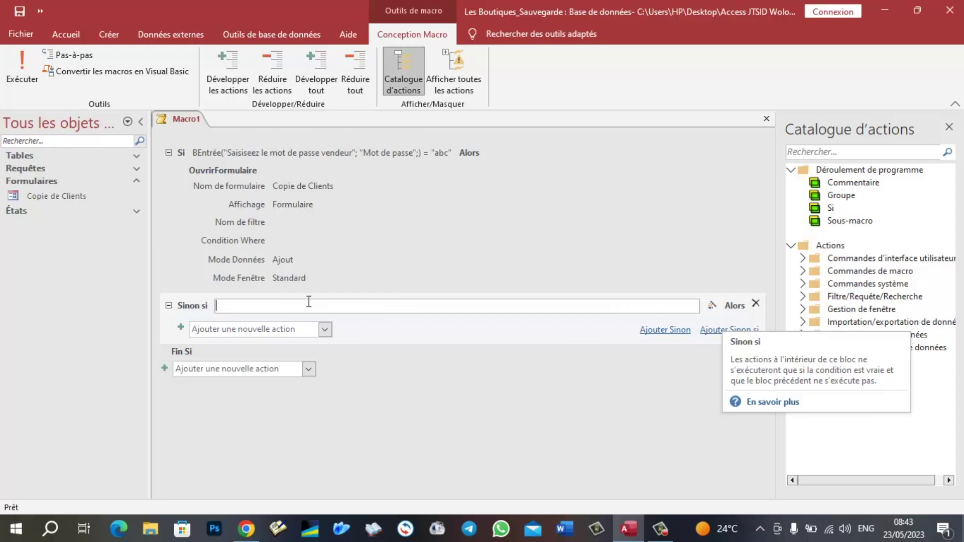
click(711, 307)
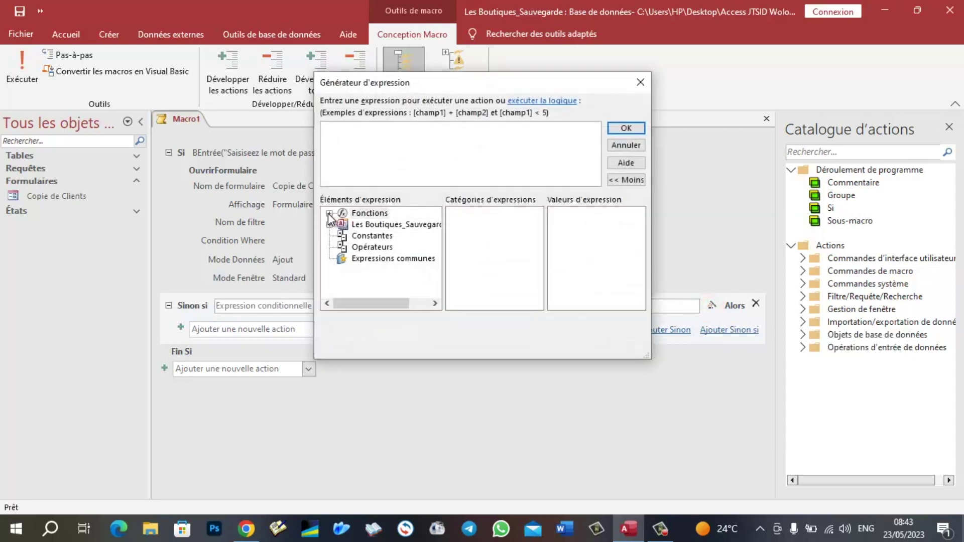
click(329, 213)
click(397, 224)
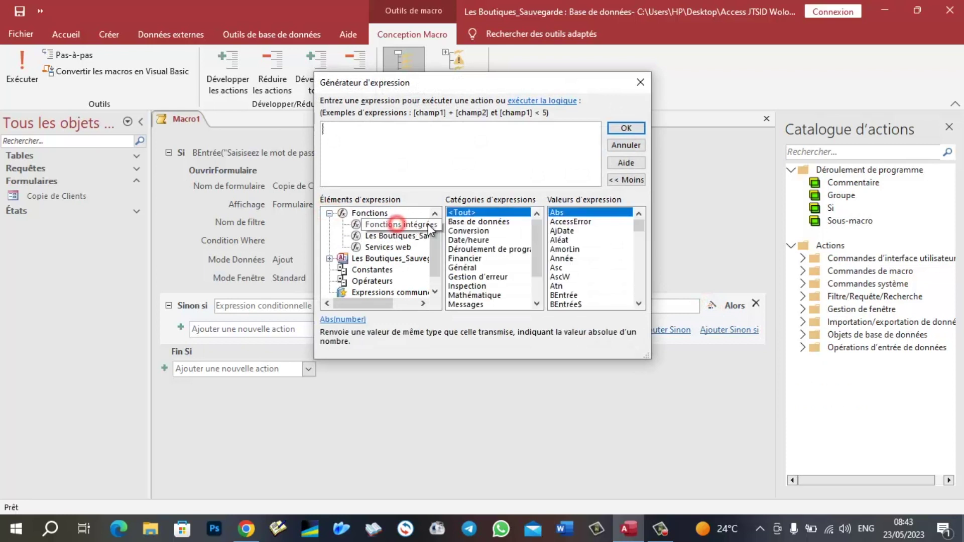
scroll(477, 266, down, 2)
click(477, 278)
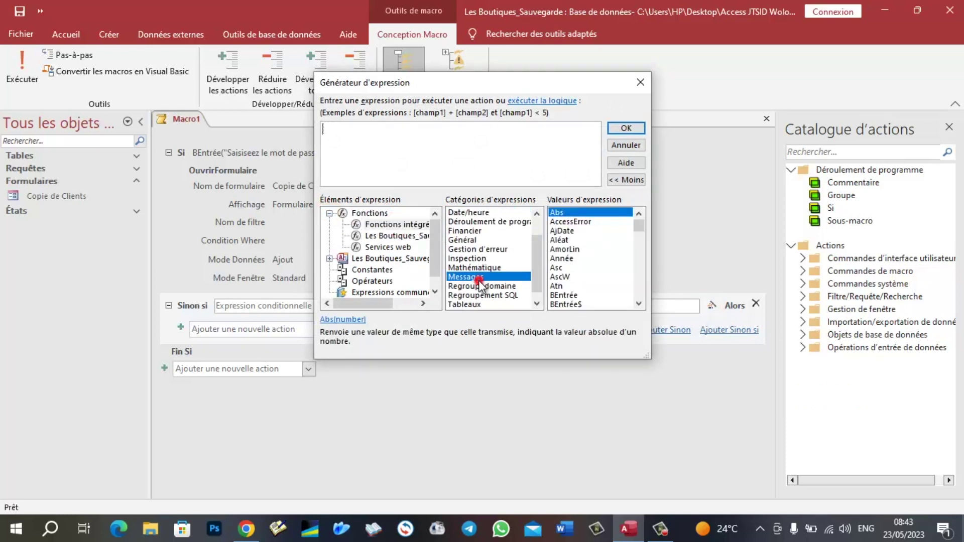
click(563, 212)
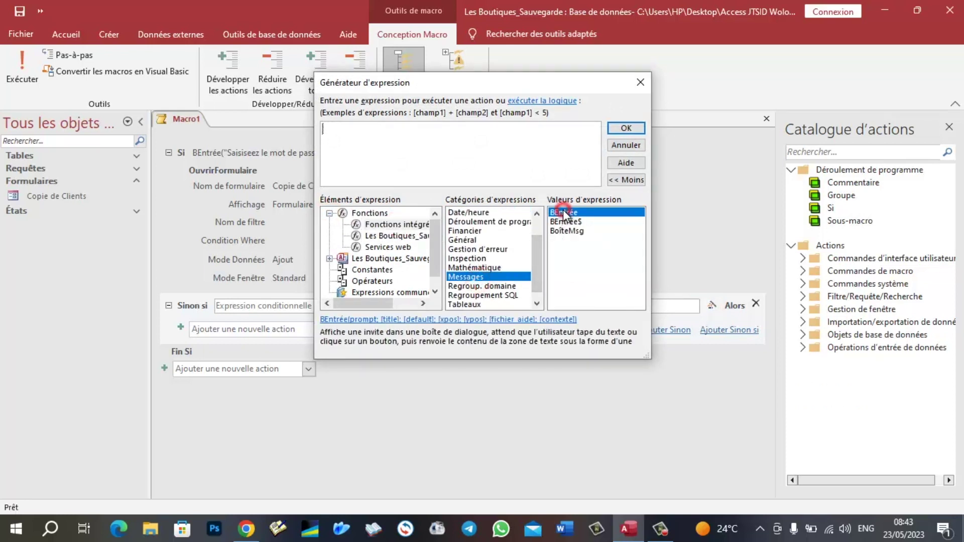
double_click(563, 212)
click(416, 144)
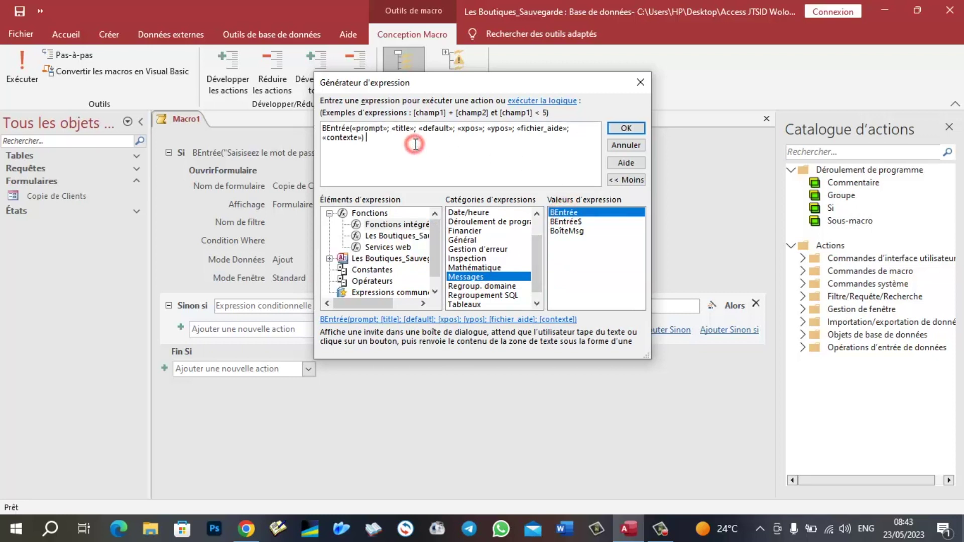
click(389, 142)
click(418, 129)
key(ctrl+shift+End)
key(Delete)
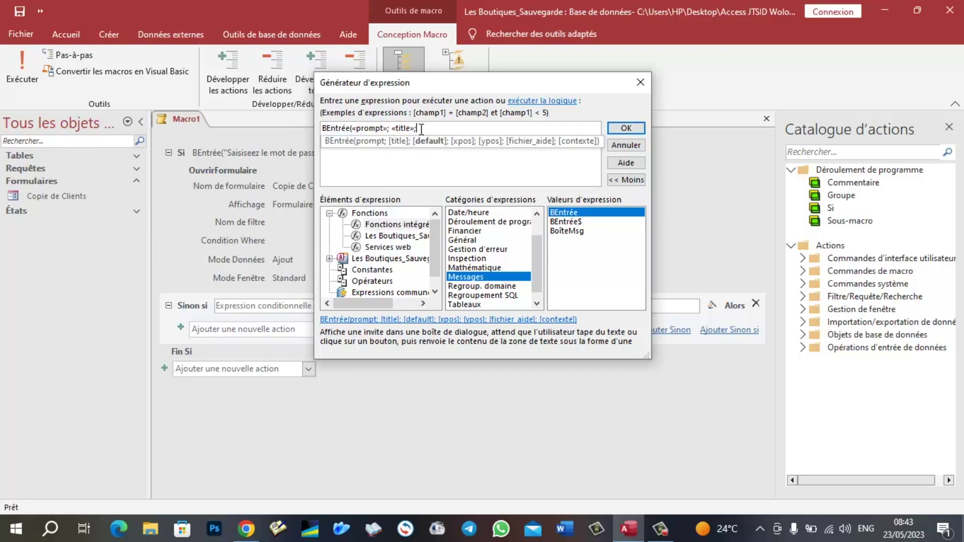
text())
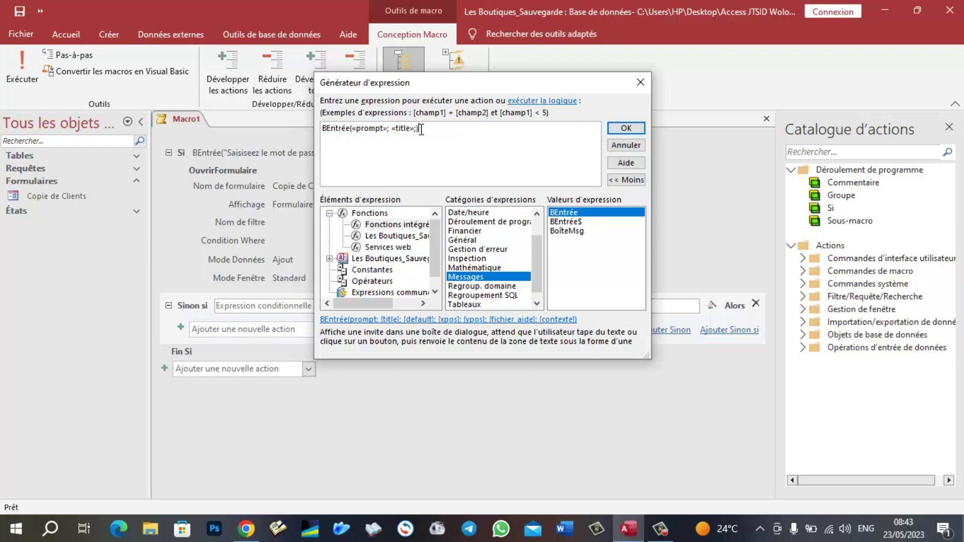
click(381, 129)
text("Saisiss)
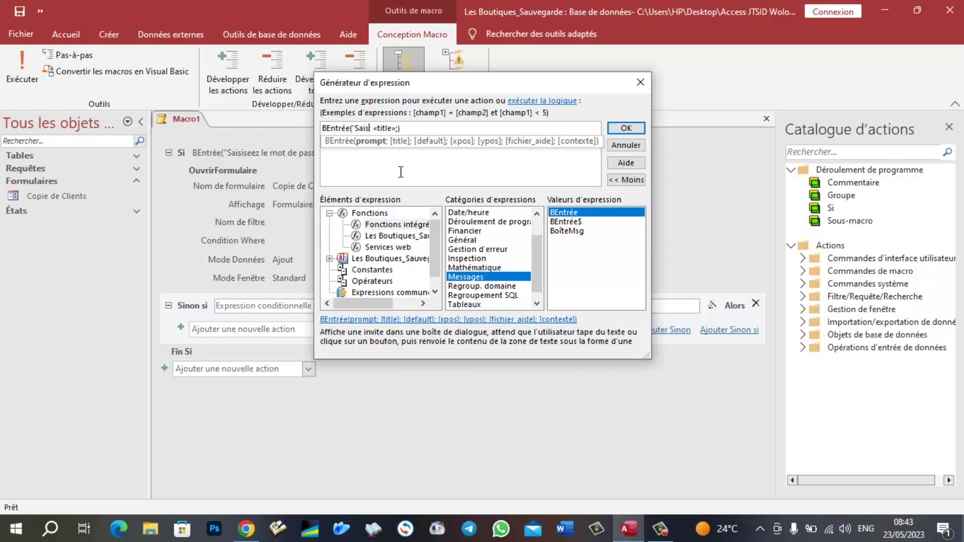
text(ez le MDP admin)
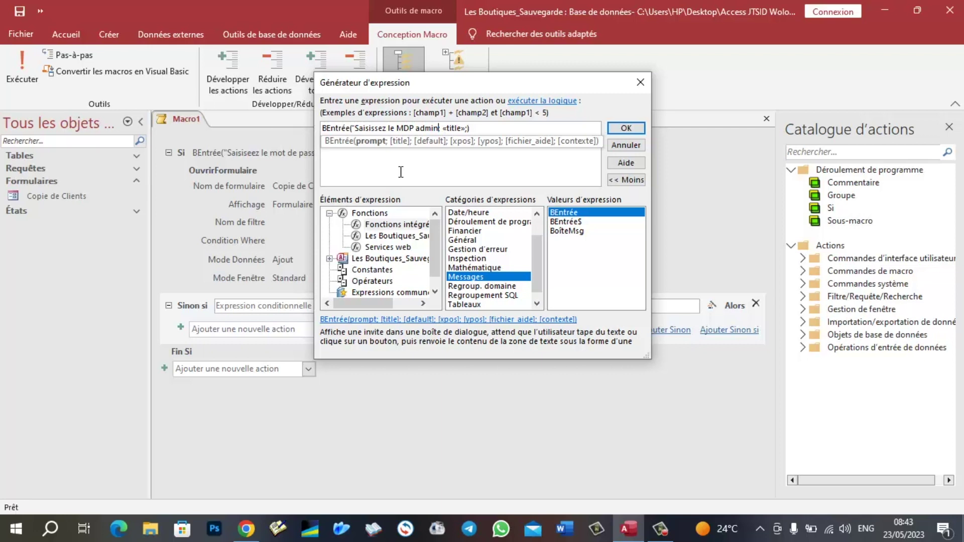
text(")
click(461, 128)
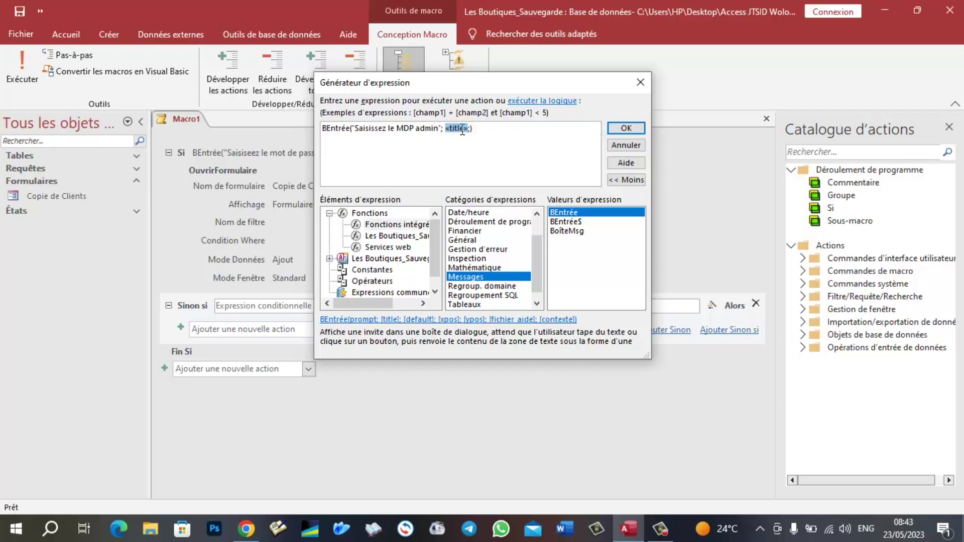
text("MDP)
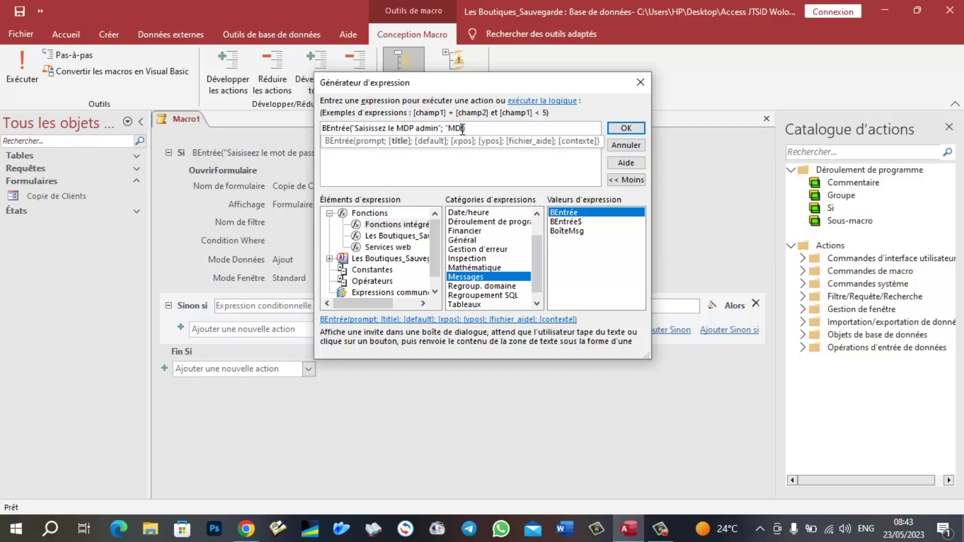
text(";)
click(482, 129)
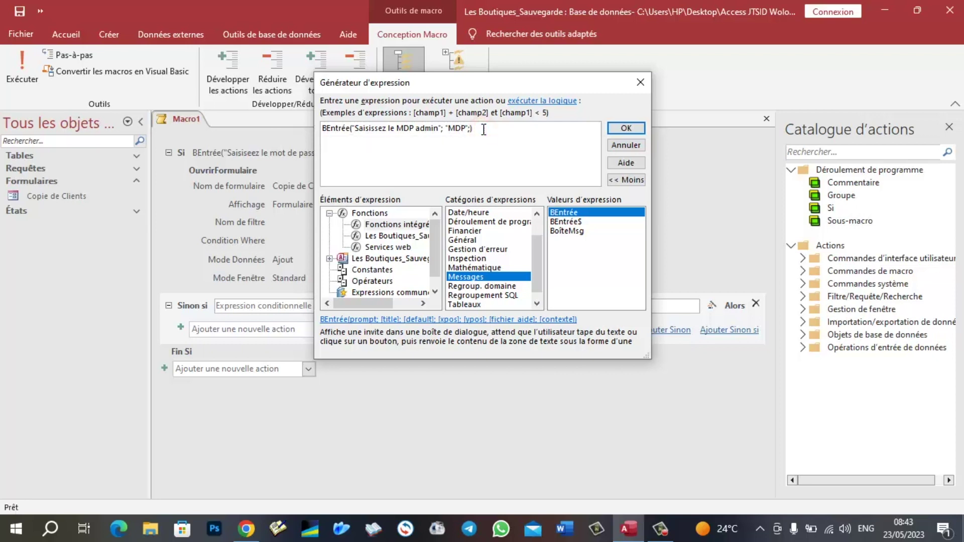
text(=)
text("xyz")
- Accept the admin condition and add OuvrirFormulaire opening Copie de Clients in Modification mode
click(622, 129)
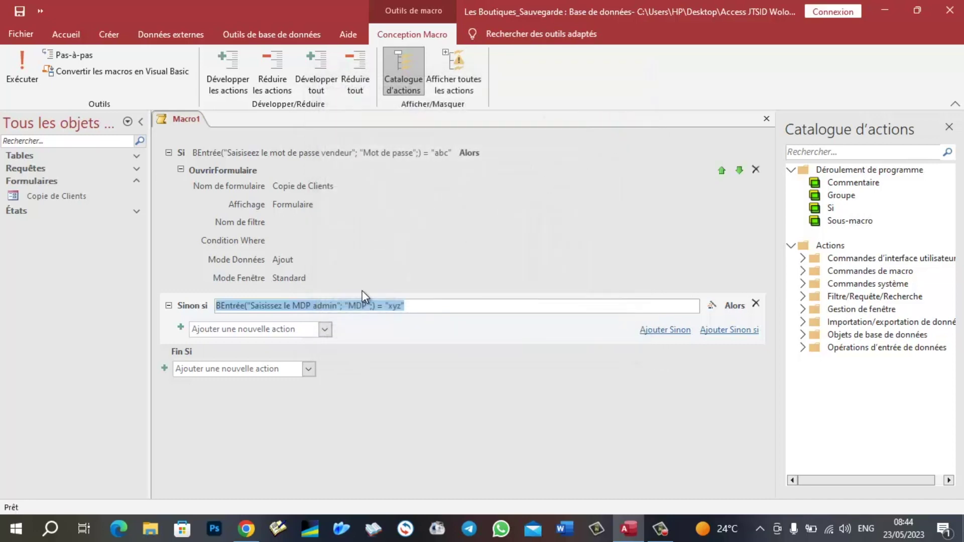
click(325, 330)
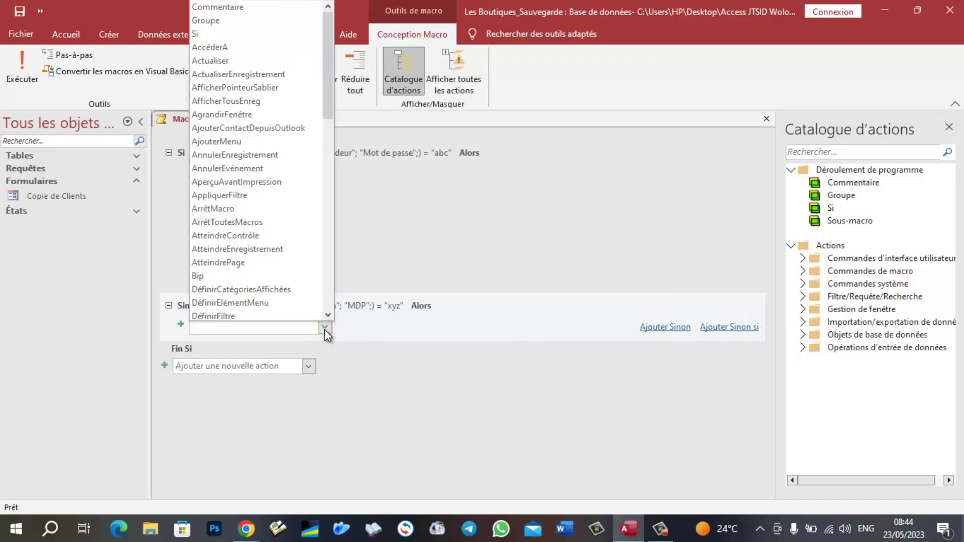
scroll(265, 235, down, 7)
scroll(265, 235, down, 7)
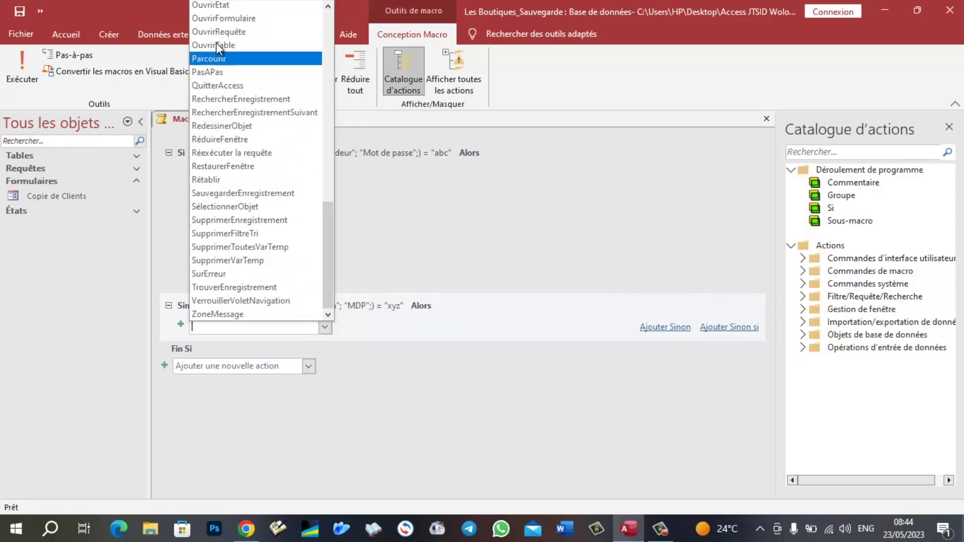
click(212, 20)
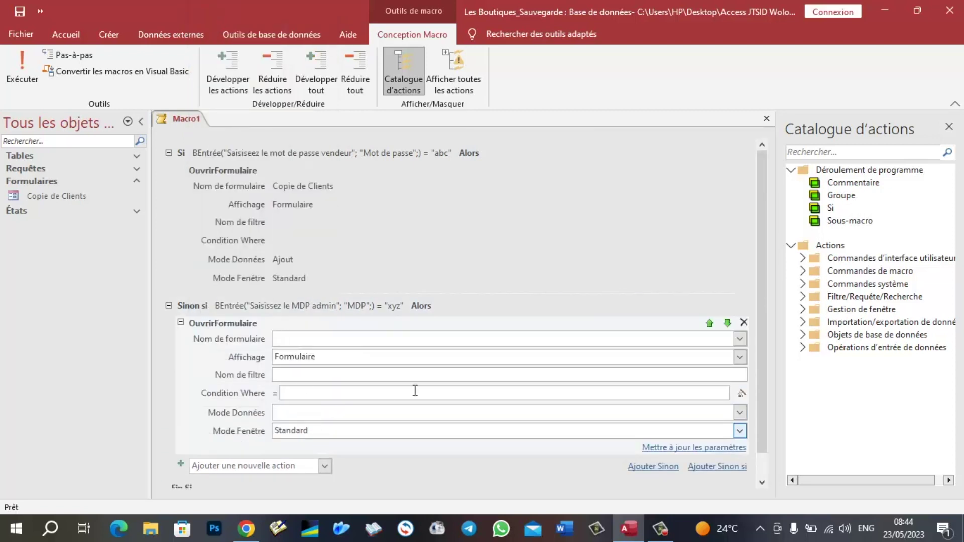
click(740, 339)
click(436, 356)
click(740, 413)
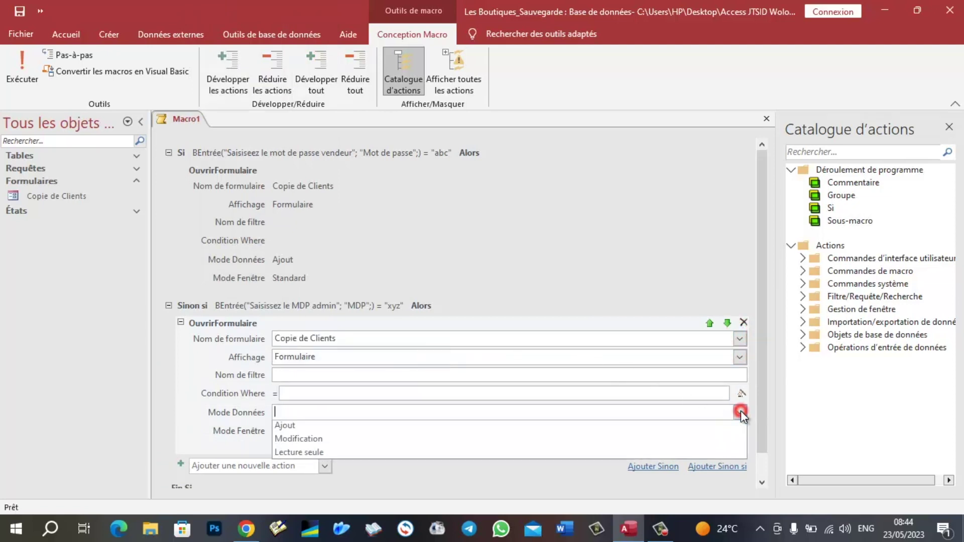
click(293, 442)
scroll(321, 437, down, 1)
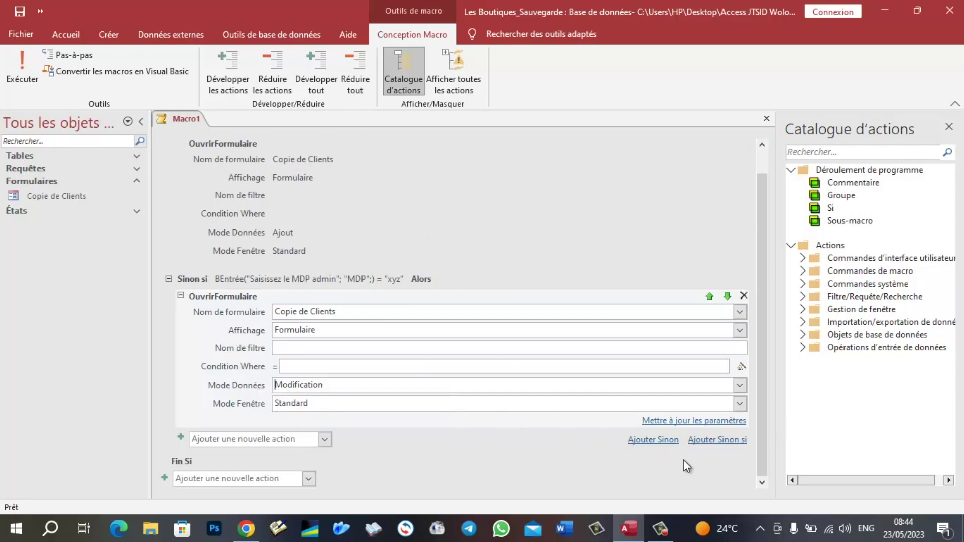
- Add a Sinon branch whose OuvrirFormulaire opens Copie de Clients in Lecture seule mode
click(654, 439)
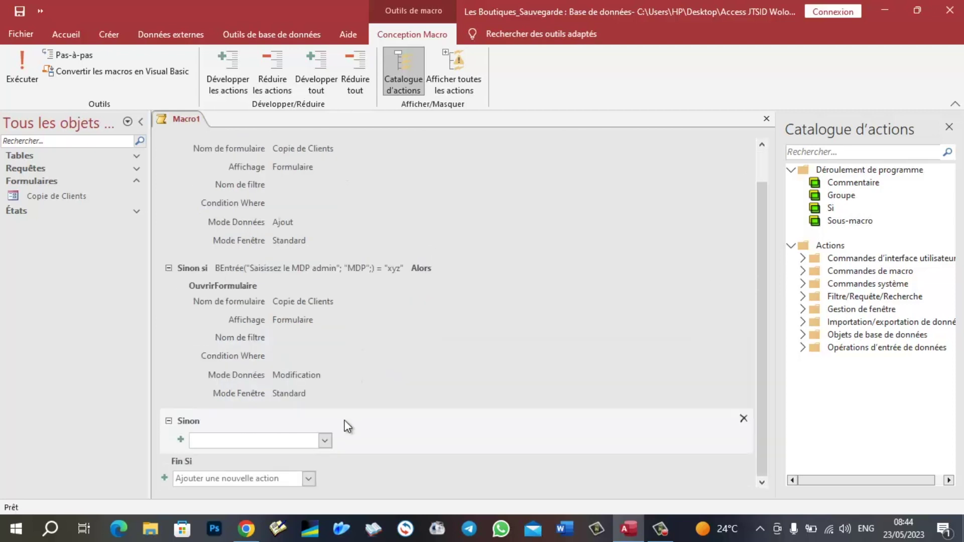
click(326, 441)
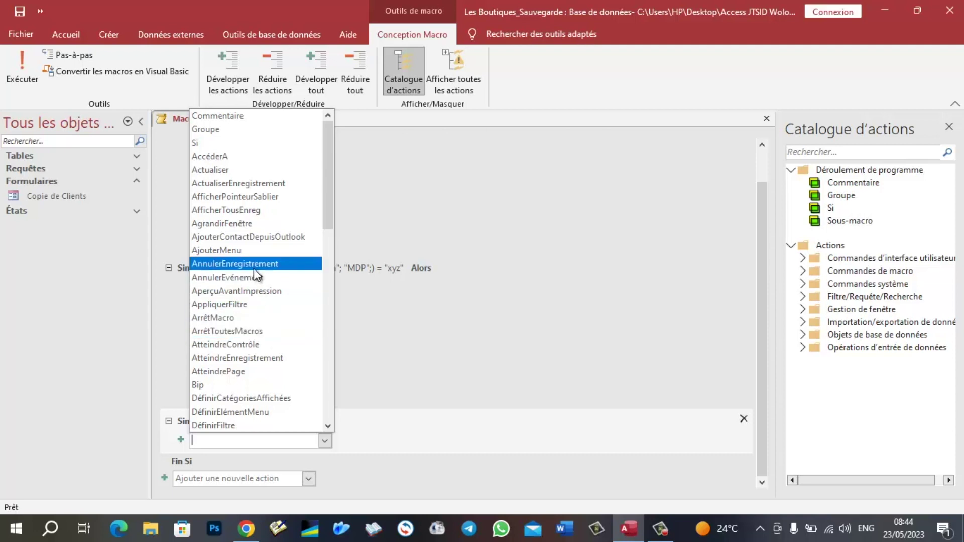
scroll(249, 230, down, 9)
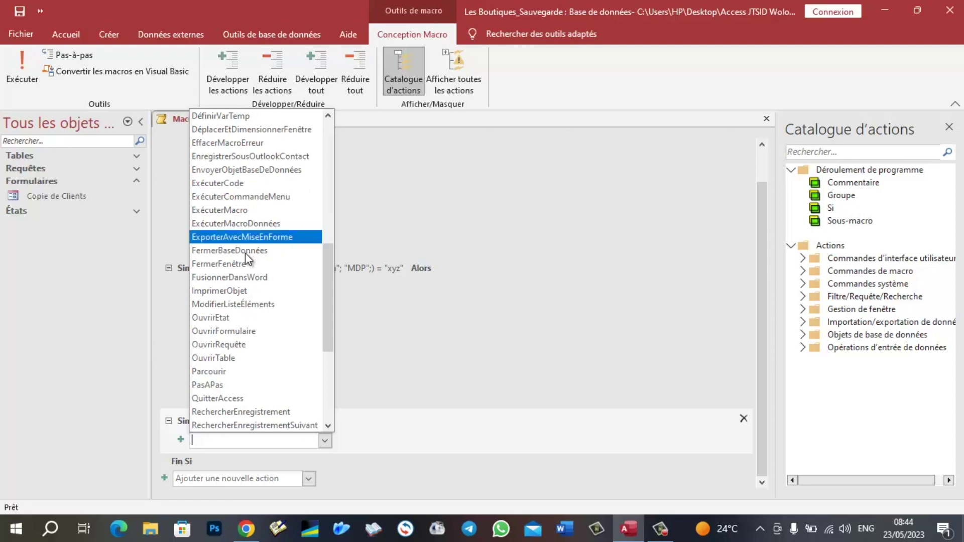
click(244, 331)
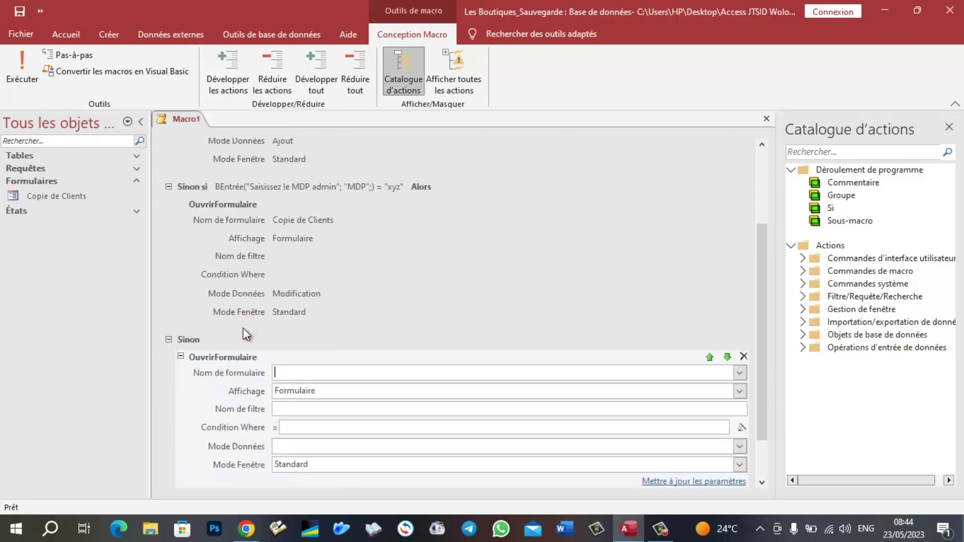
click(740, 372)
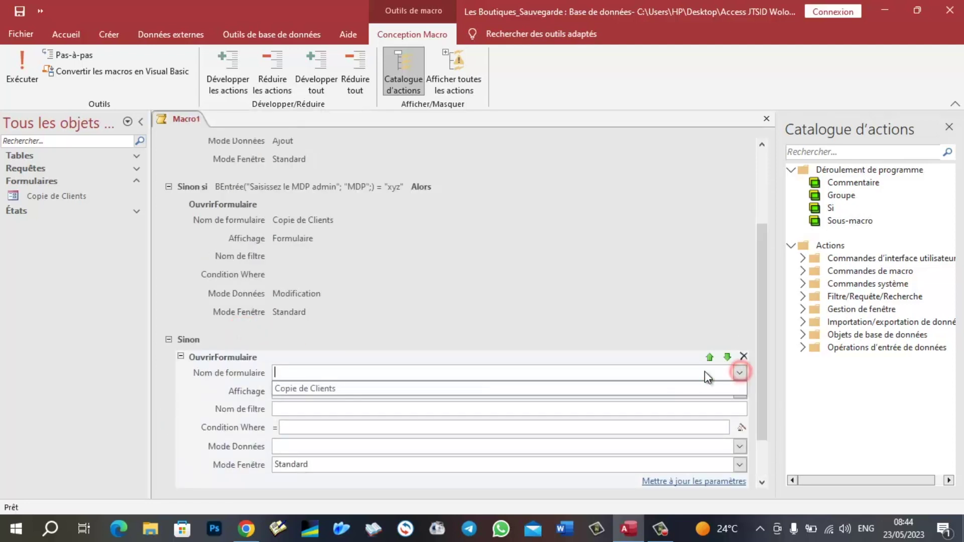
click(280, 391)
scroll(362, 410, down, 2)
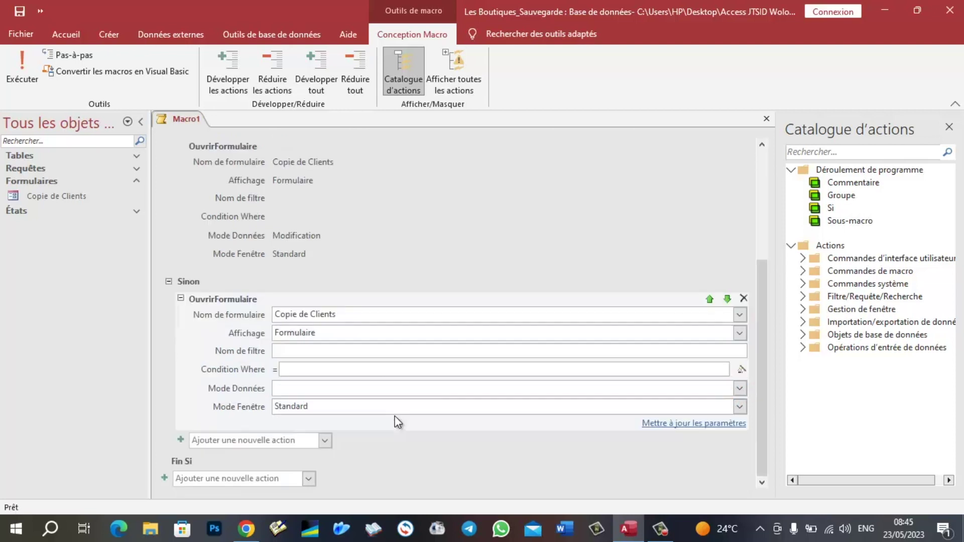
click(741, 387)
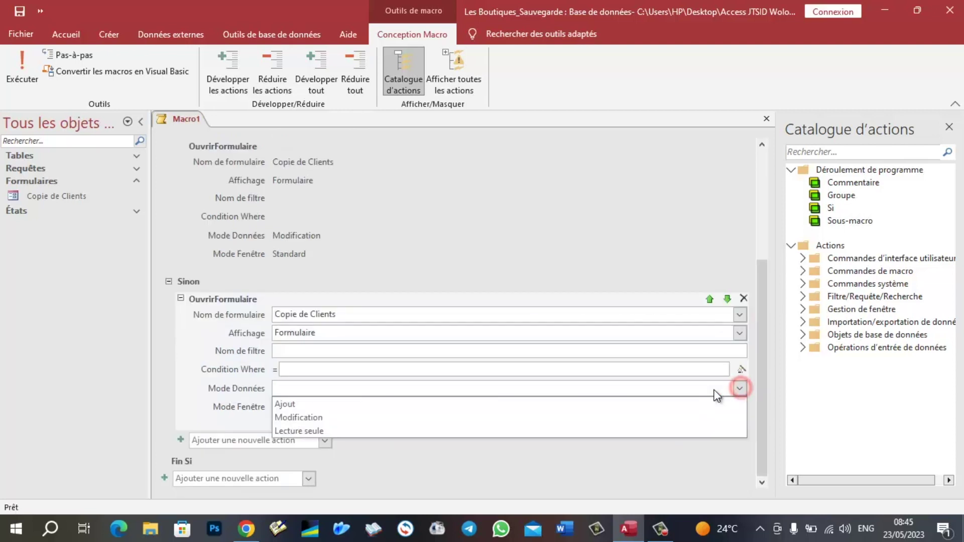
click(293, 432)
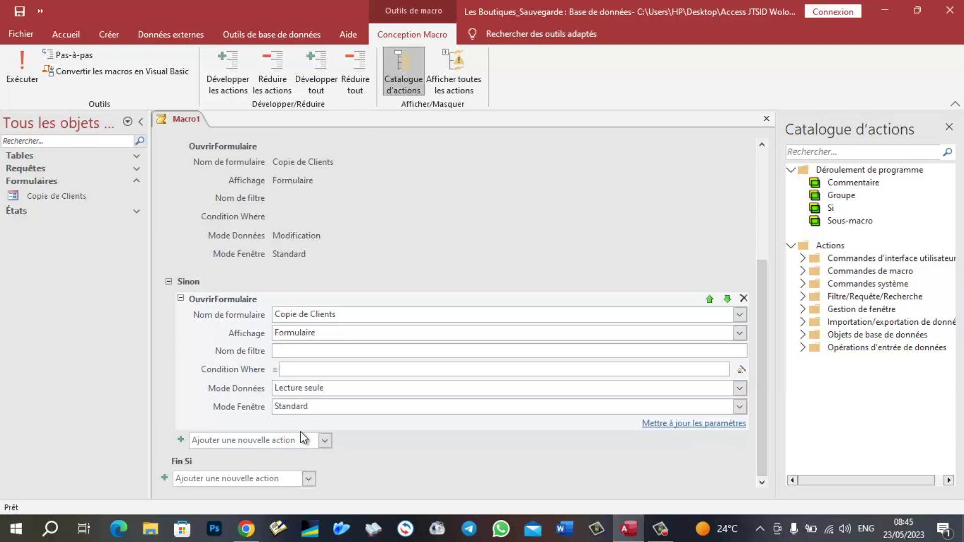
click(506, 459)
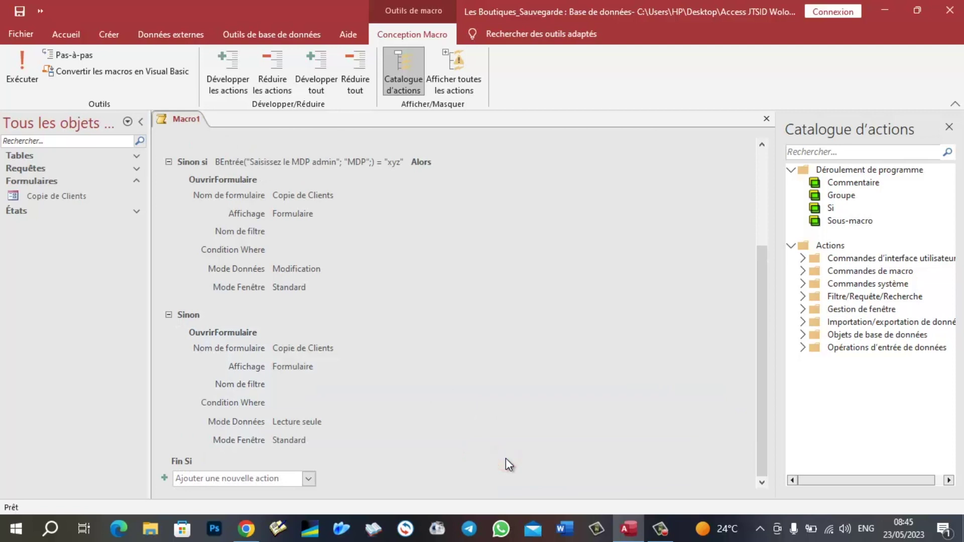
- Save the new macro as 'Macro finale' and close its editor
key(ctrl+s)
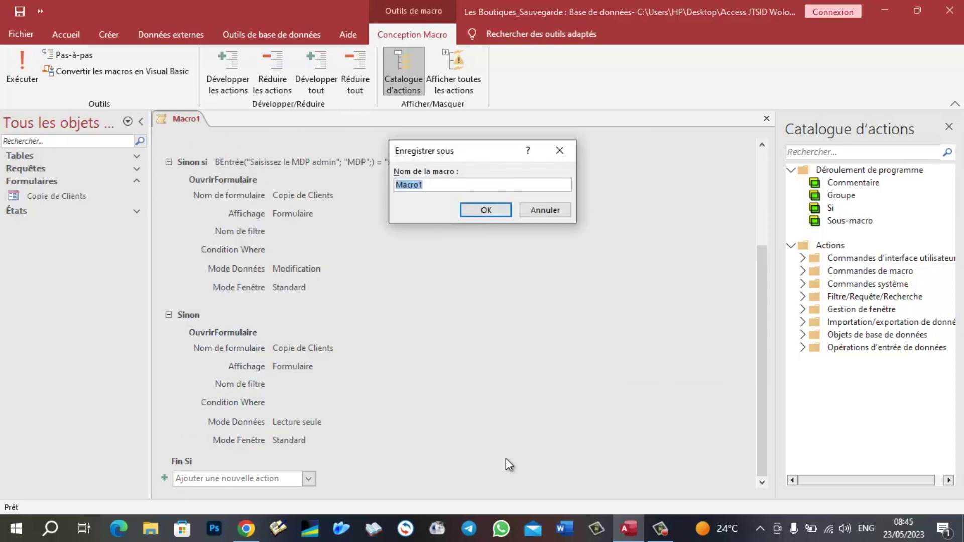
key(End)
key(BackSpace)
text(final)
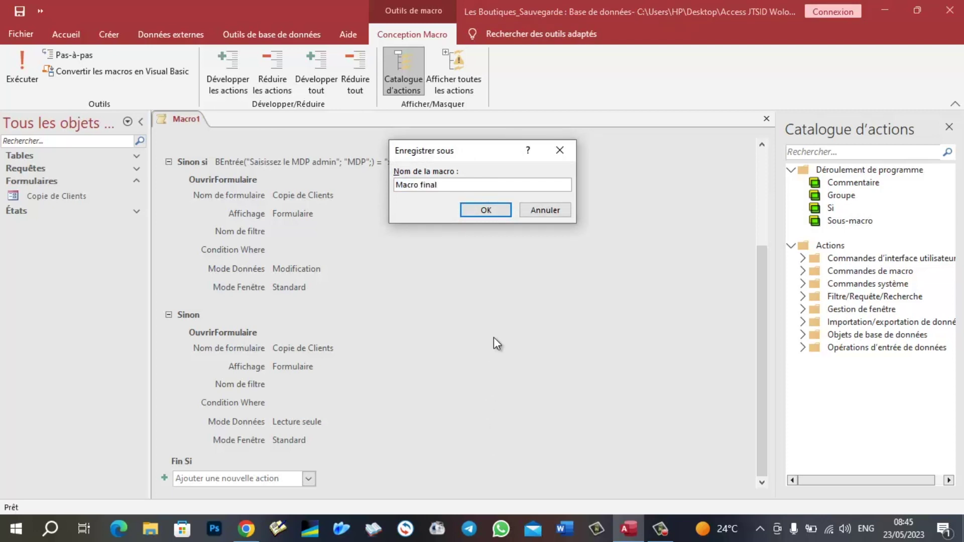
text(e)
click(471, 207)
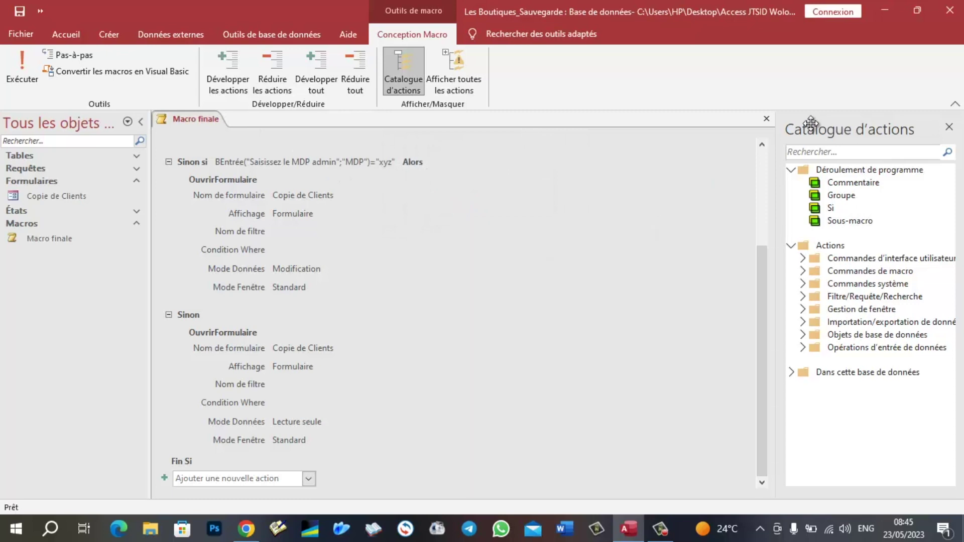
click(767, 120)
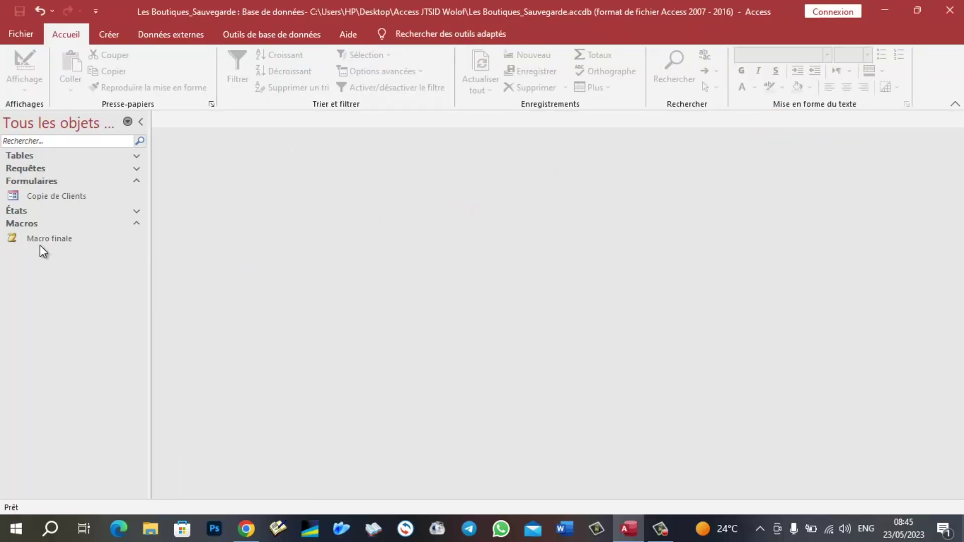
double_click(28, 236)
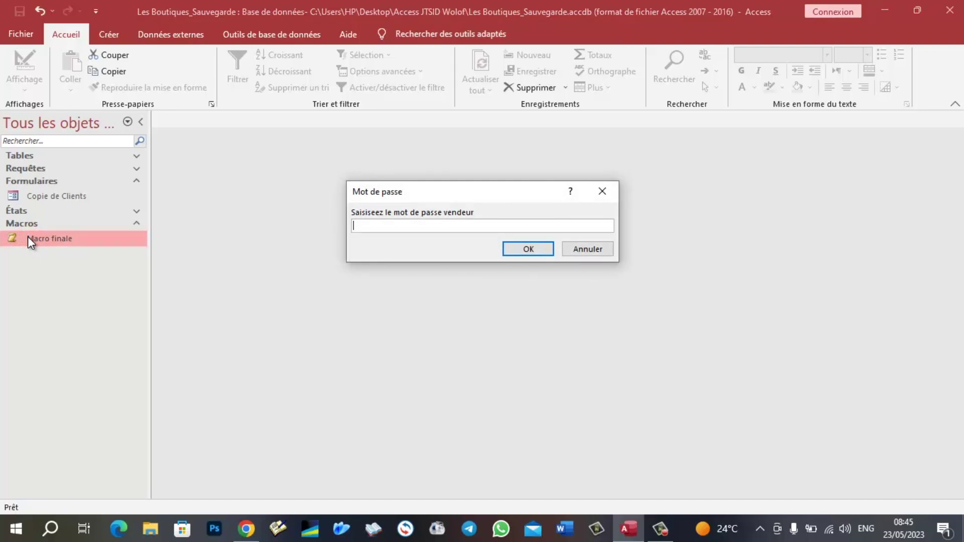
text(abc)
click(524, 249)
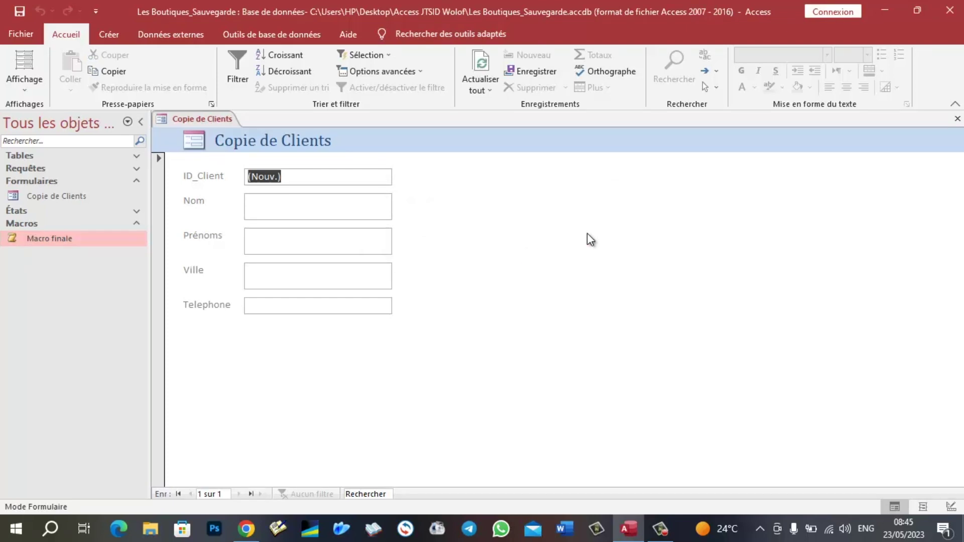
click(958, 119)
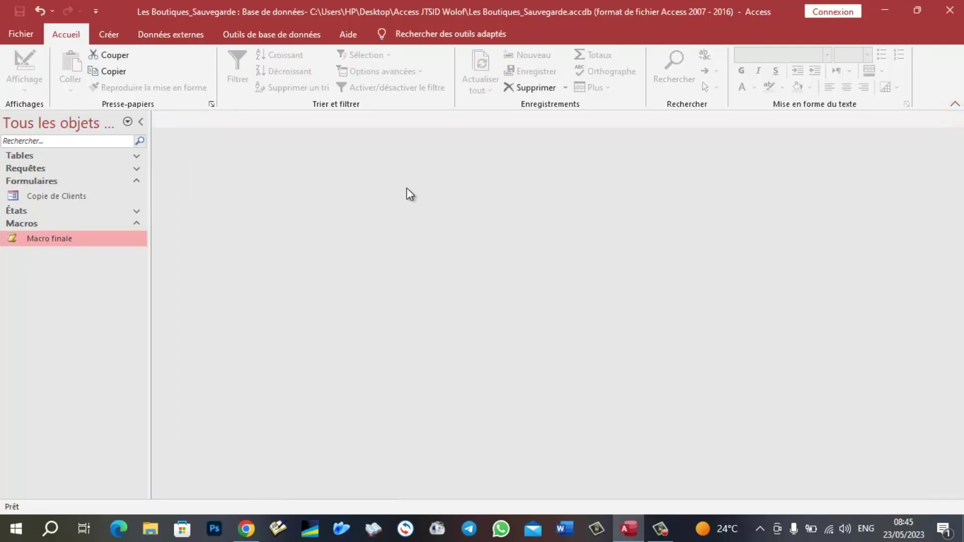
- Run Macro finale, answer the vendor and admin password prompts, and advance to record 2
double_click(32, 237)
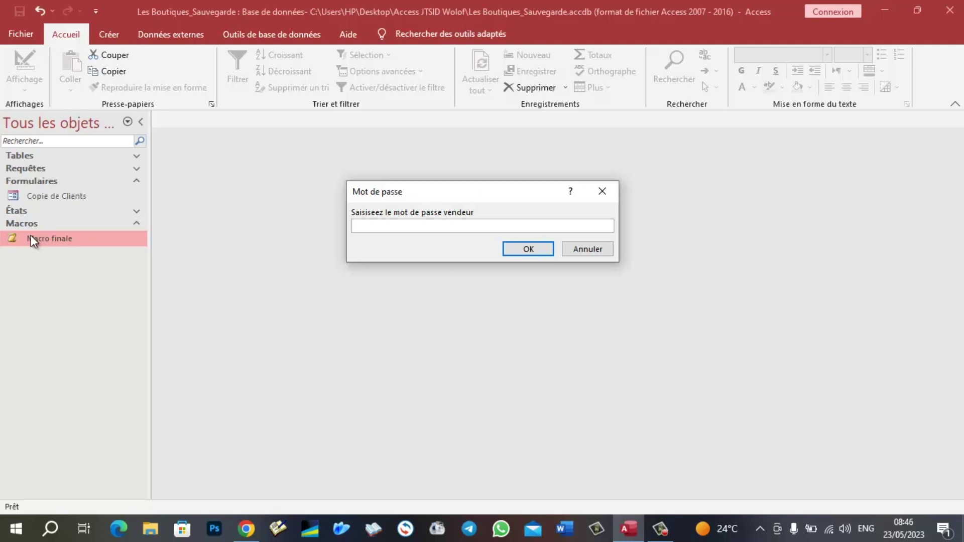
text(xzy)
key(BackSpace)
key(BackSpace)
text(yz)
key(Return)
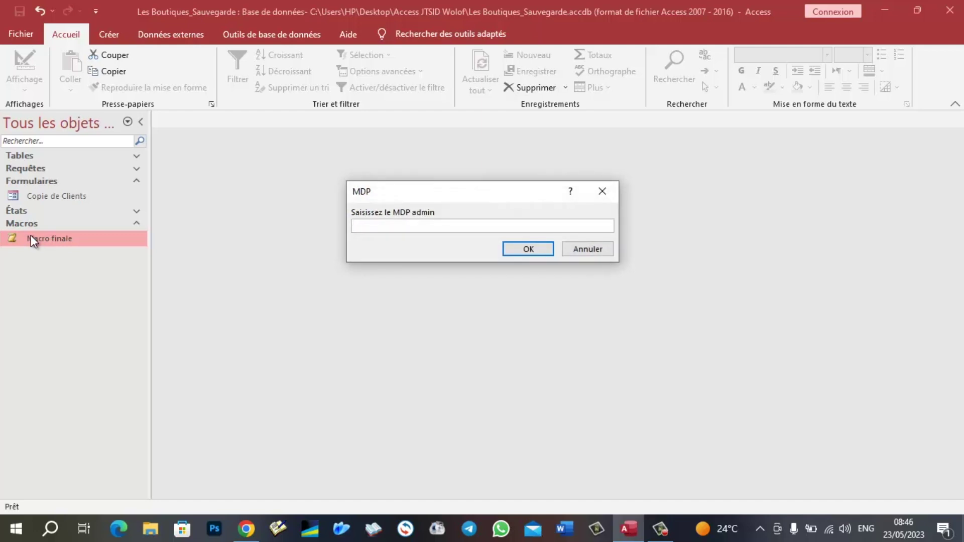
text(xyz)
key(Return)
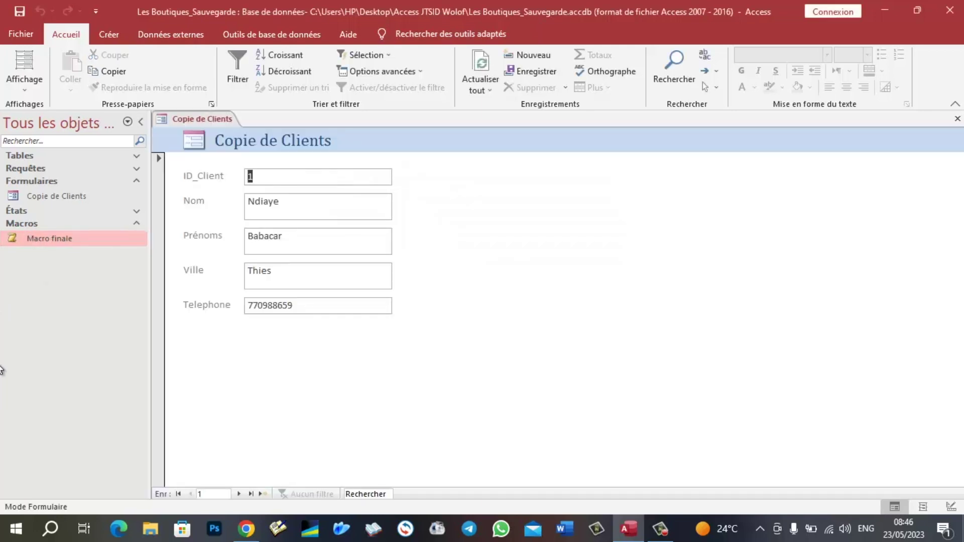
click(239, 495)
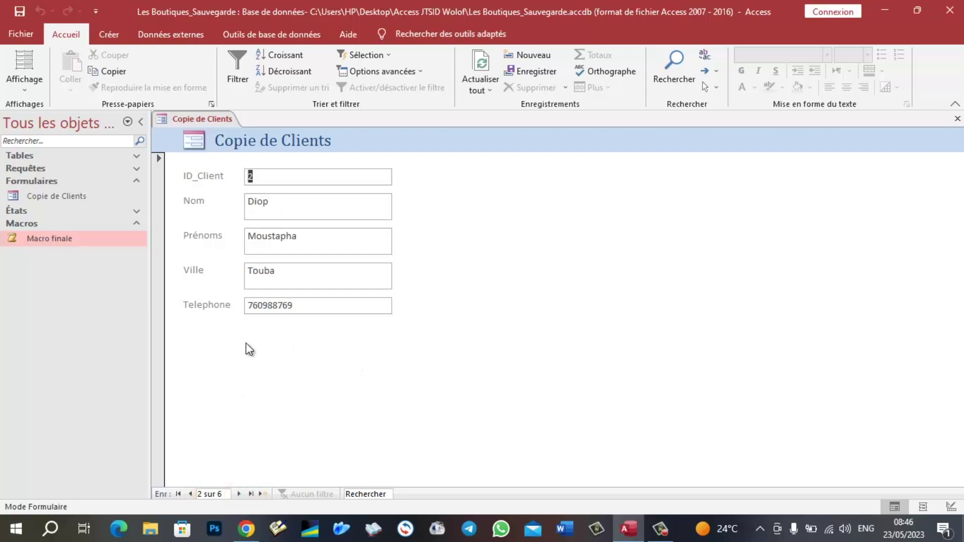
- Close the form and rerun Macro finale, entering made-up vendor and admin passwords
click(958, 118)
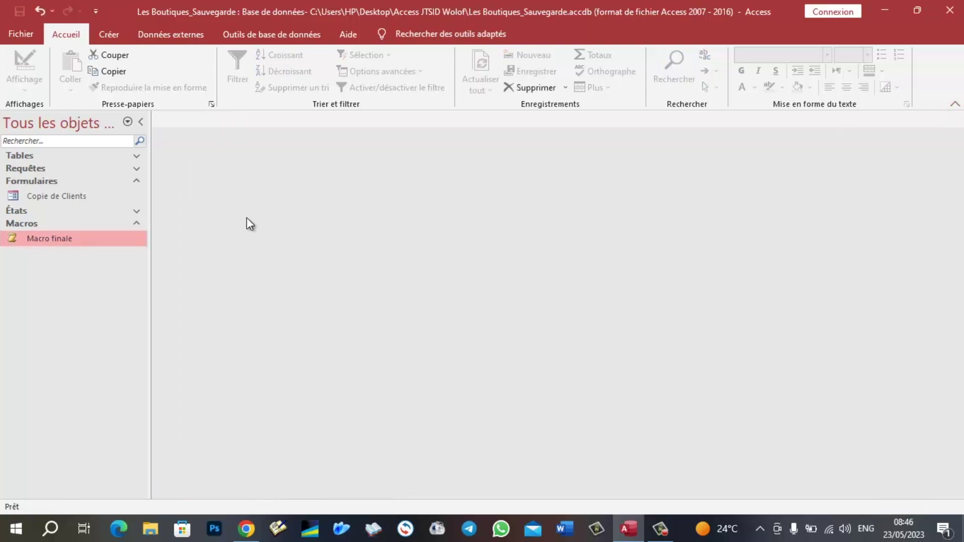
double_click(59, 240)
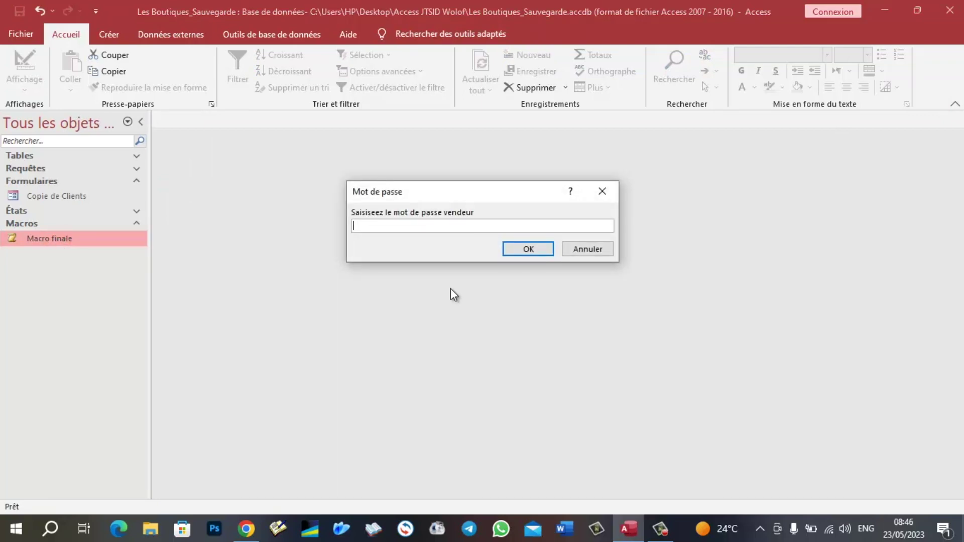
text(sdgj)
click(516, 251)
click(435, 229)
text(dfsdklf)
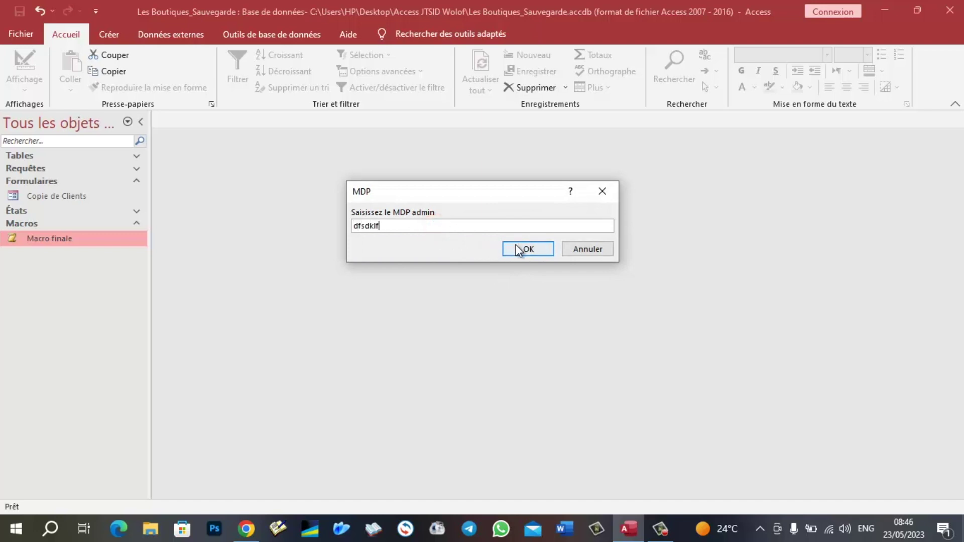
click(516, 248)
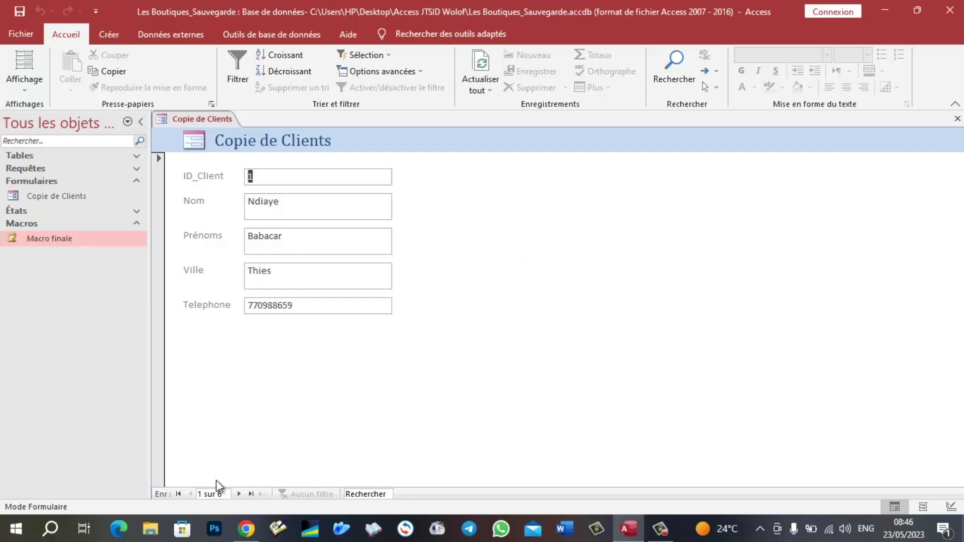
- Browse to the third client record, then close the form and reopen Copie de Clients directly
click(240, 495)
click(240, 494)
click(450, 356)
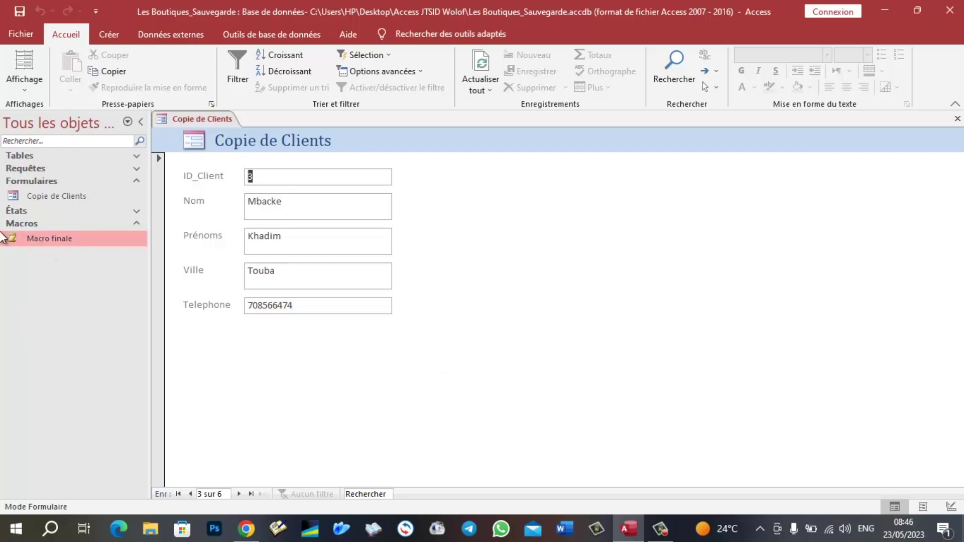
click(13, 211)
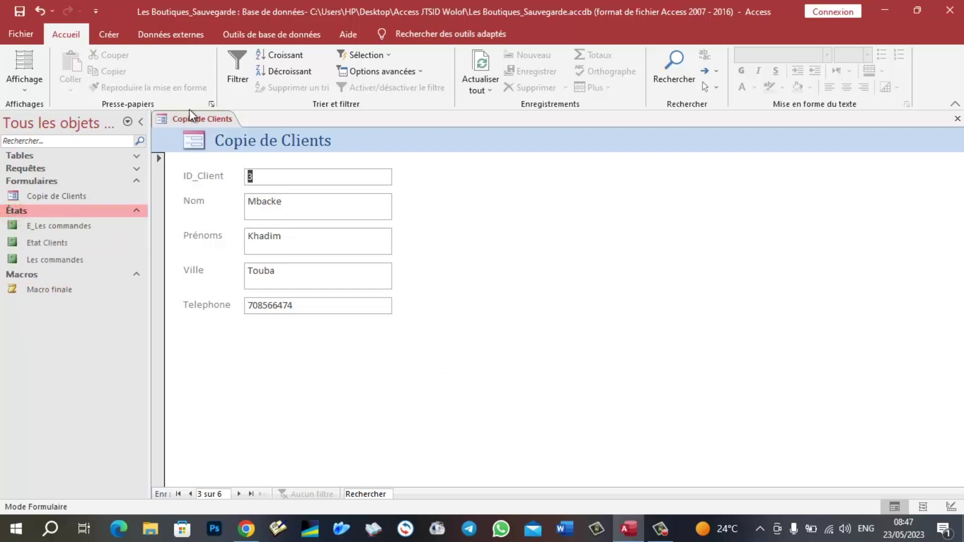
click(957, 121)
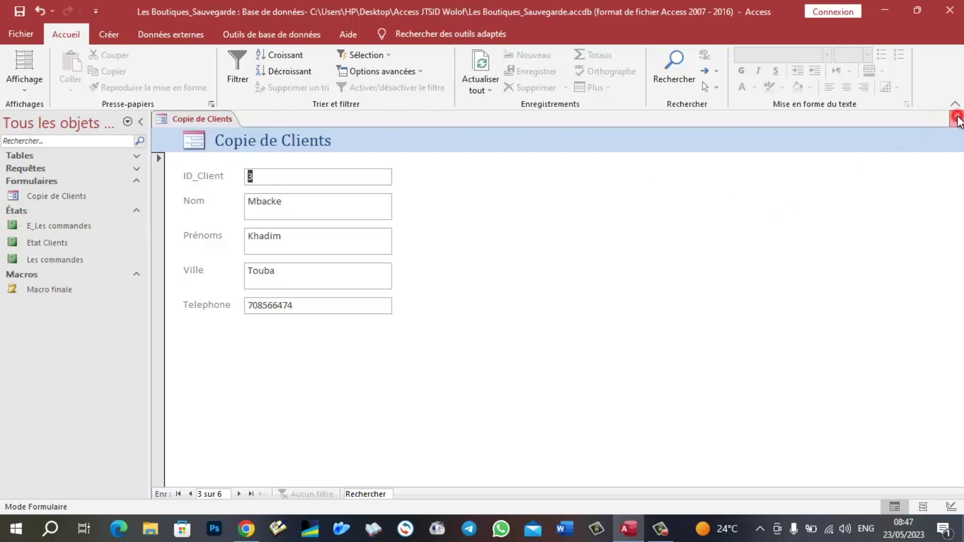
click(958, 120)
double_click(74, 195)
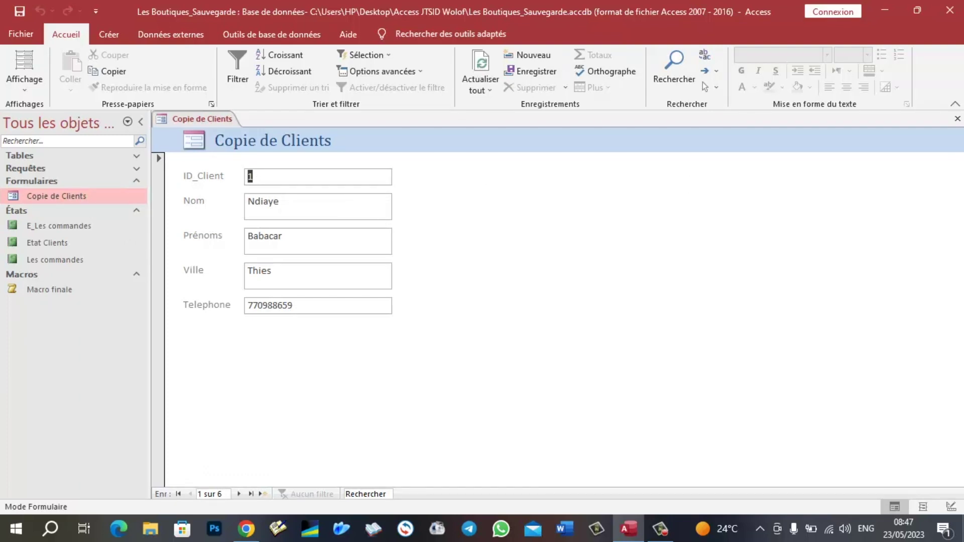
- Close Copie de Clients, pass through the Fichier backstage, and show the Créer ribbon
click(957, 120)
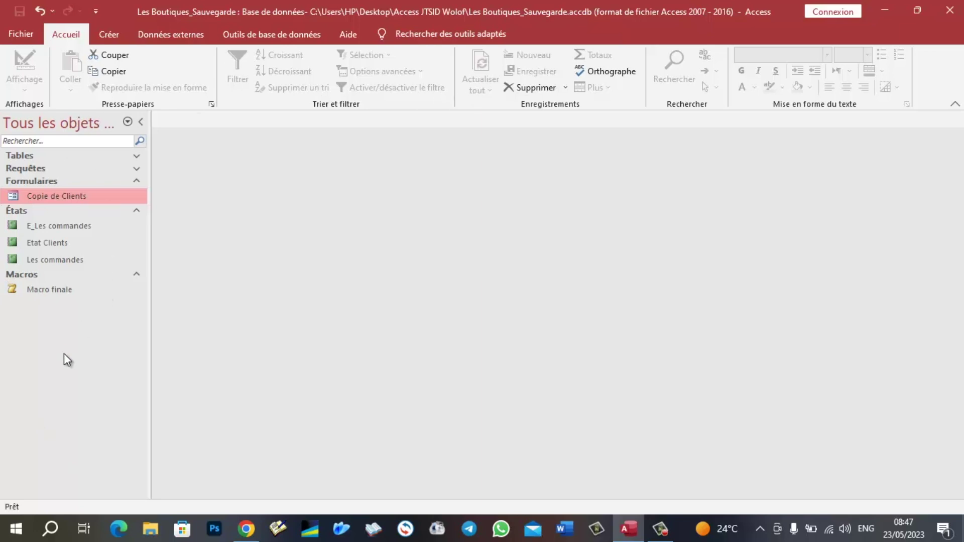
click(20, 34)
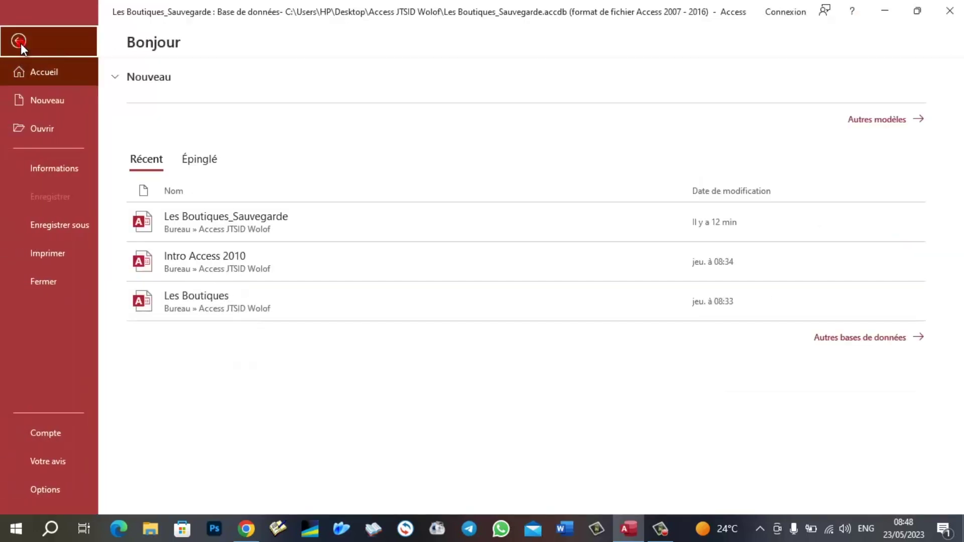
click(21, 41)
click(47, 366)
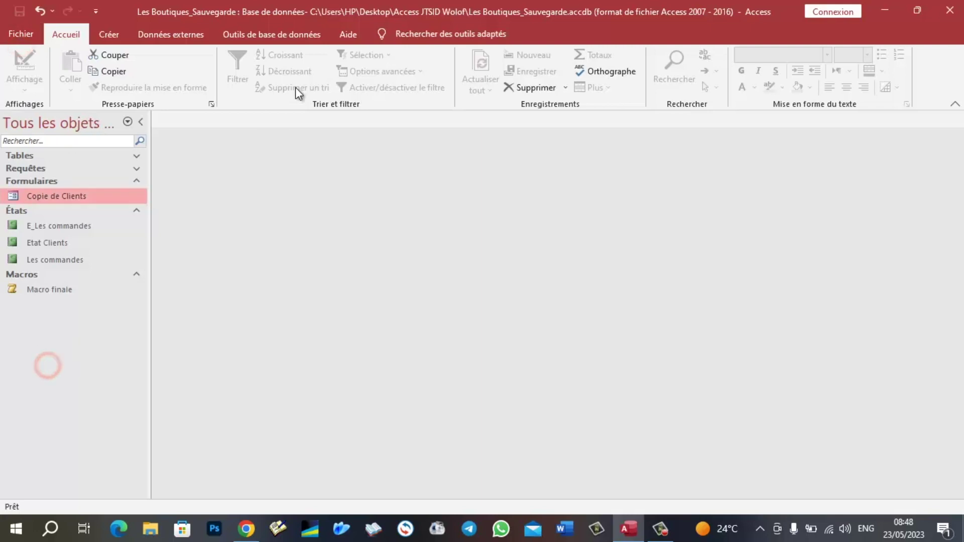
click(108, 35)
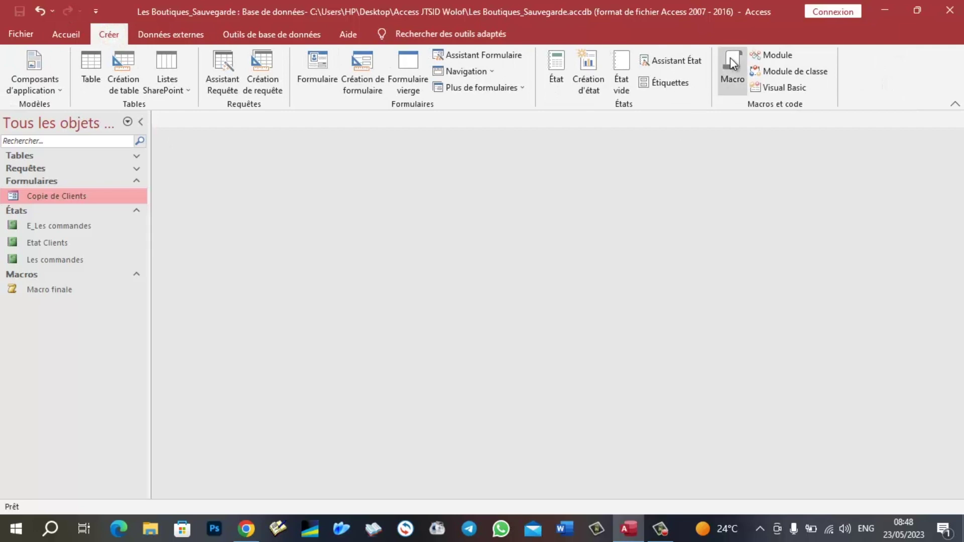
- Create a macro with an ExécuterMacro action running Macro finale, saved as Autoexec
click(732, 63)
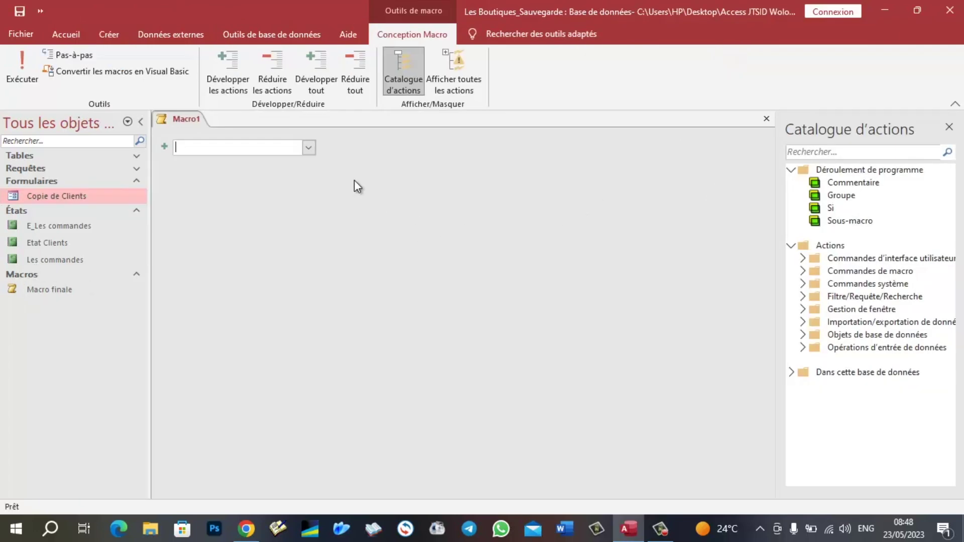
click(308, 148)
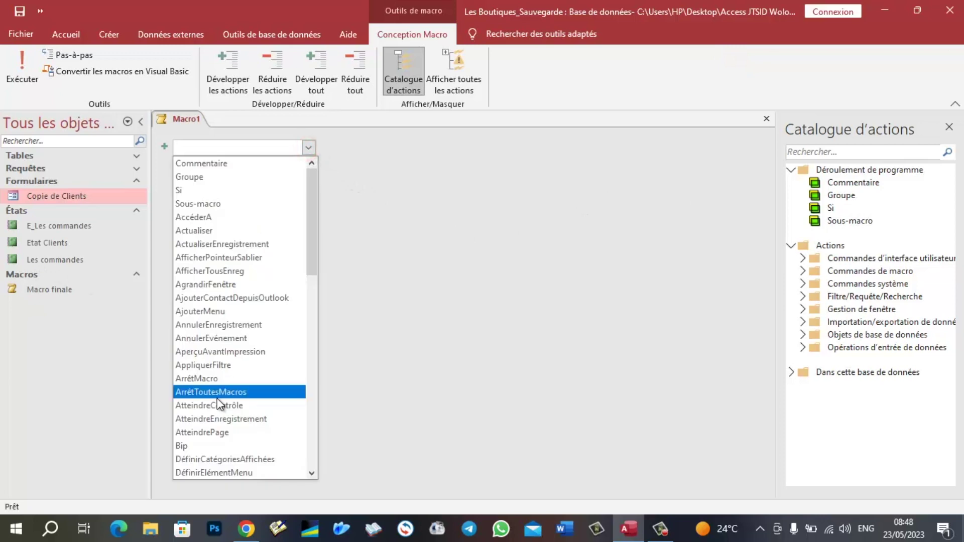
scroll(220, 404, down, 7)
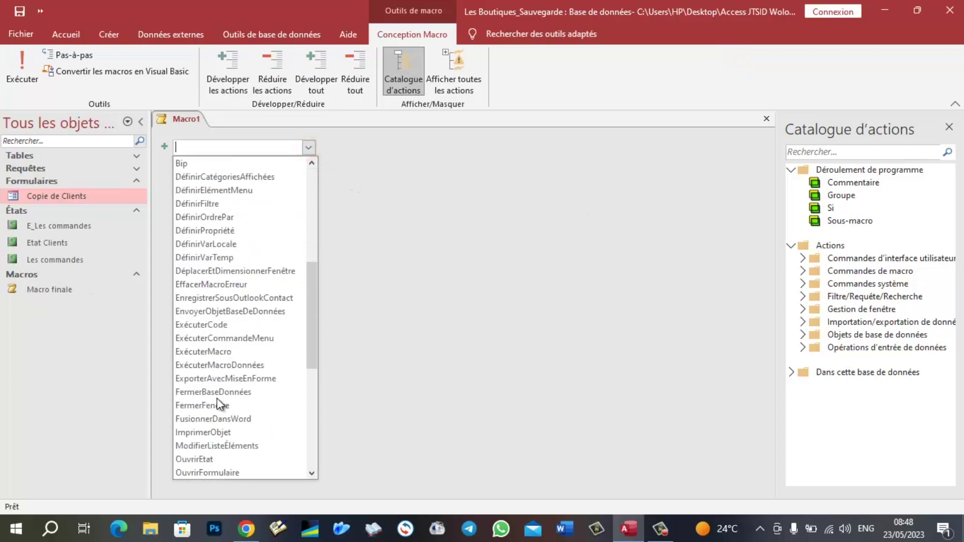
click(213, 351)
click(759, 160)
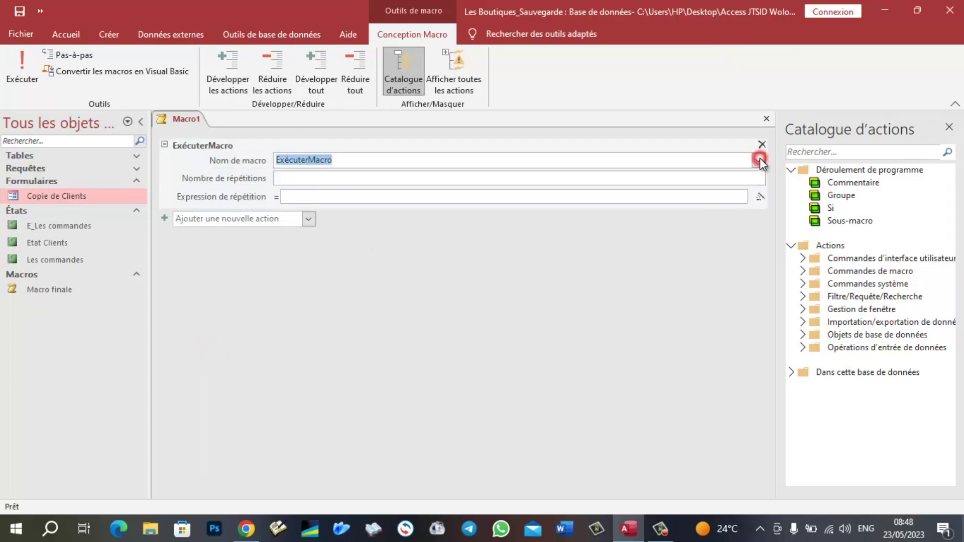
click(317, 176)
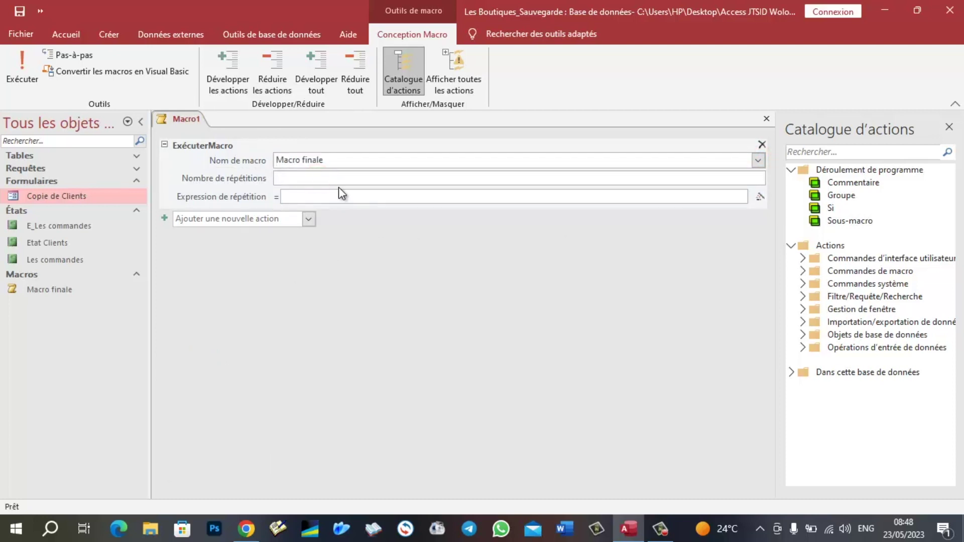
click(547, 353)
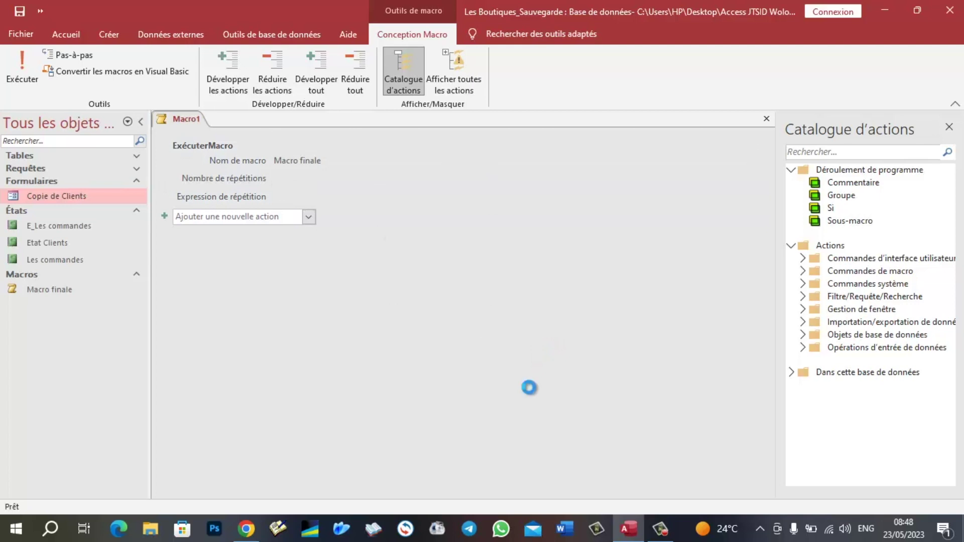
text(Aut)
text(i)
text(oexec)
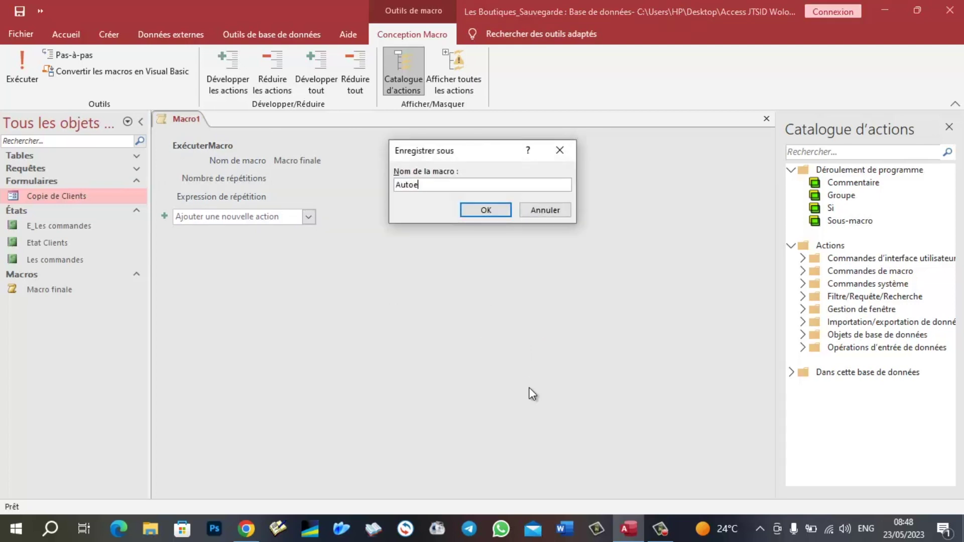
click(480, 209)
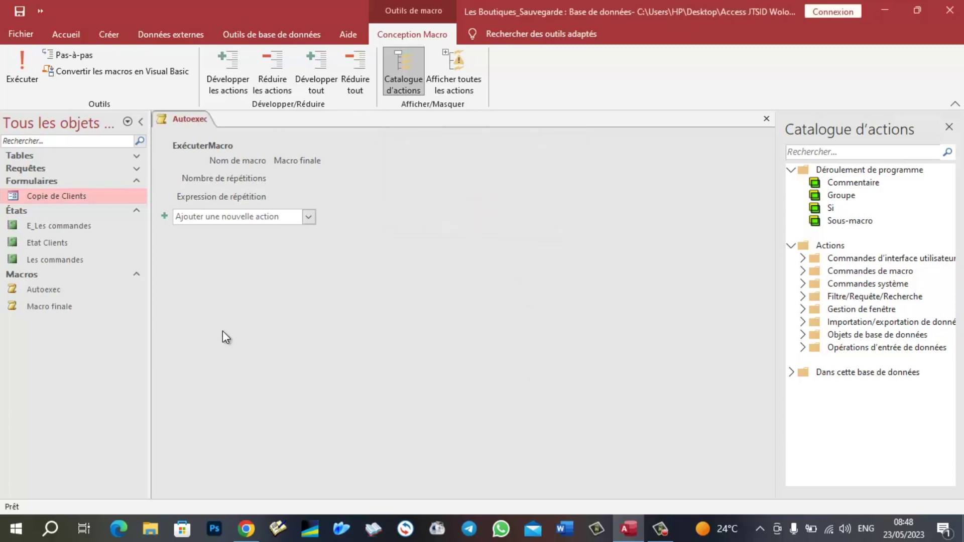
click(766, 119)
- Close the database and reopen Les Boutiques_Sauvegarde from the recent list
click(20, 34)
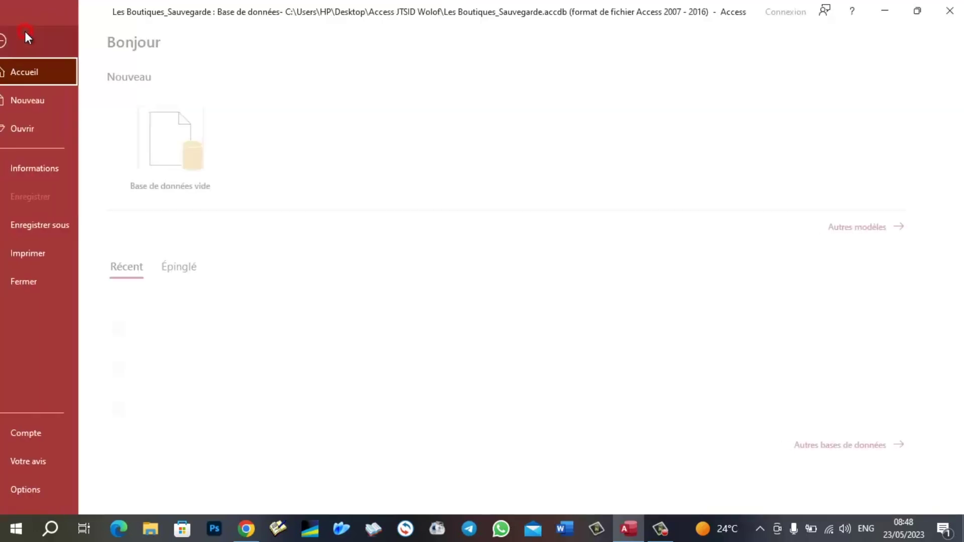
click(50, 284)
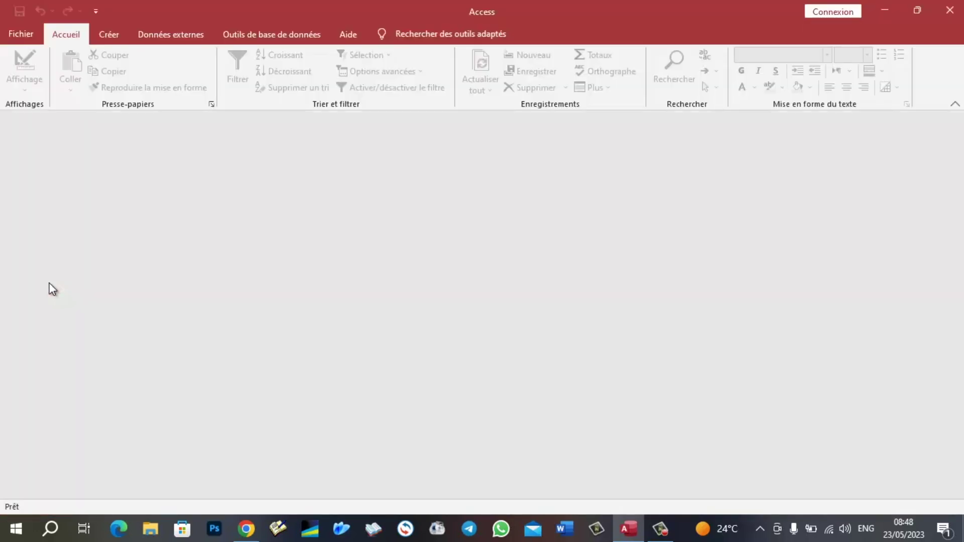
click(29, 35)
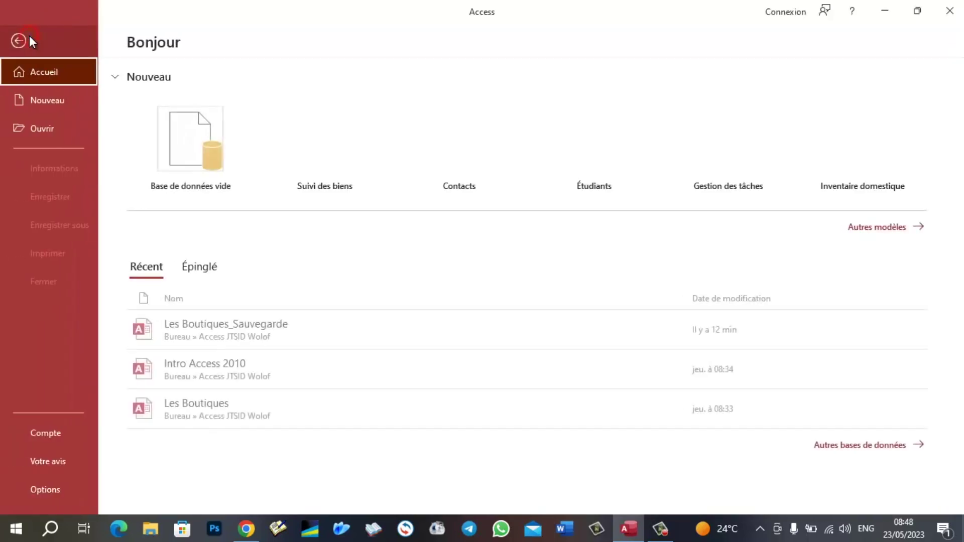
click(222, 331)
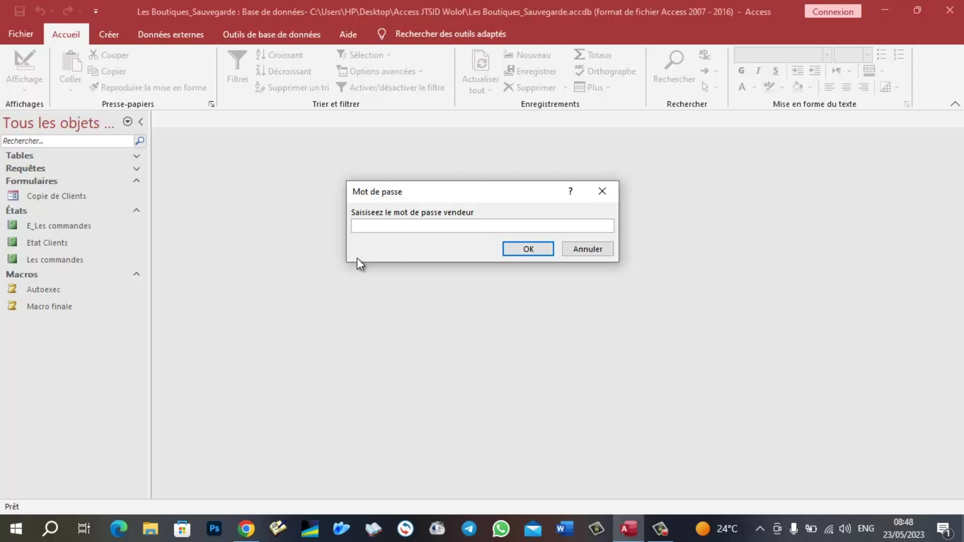
- Answer the vendor and admin password prompts so Copie de Clients opens
text(fgsk)
key(Return)
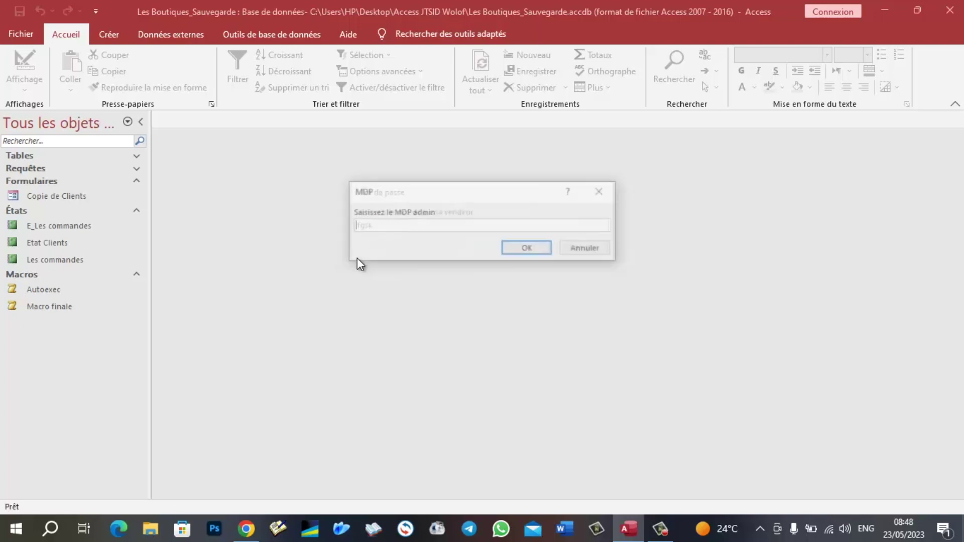
text(vrgdsnf)
key(Return)
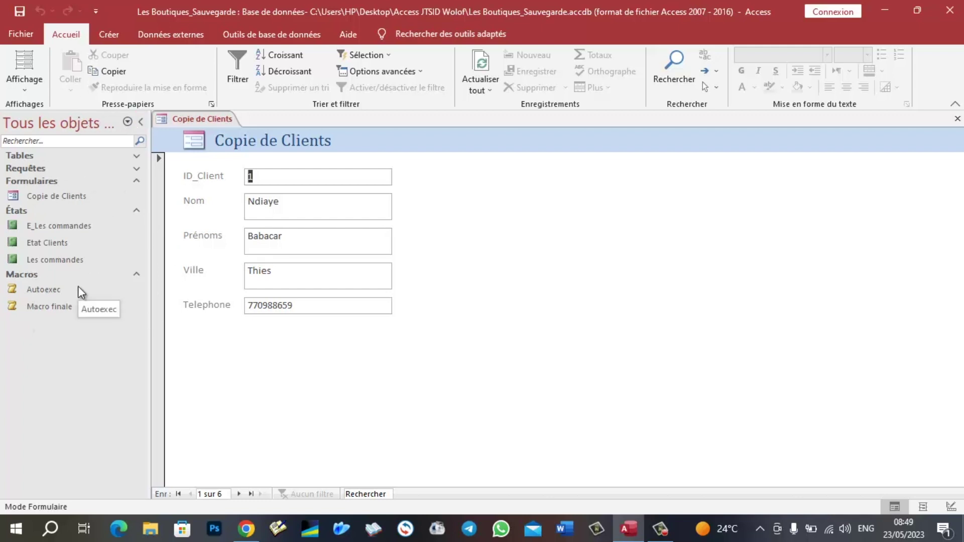
- Uncheck Afficher le volet de navigation in the Base de données active options and confirm
click(21, 33)
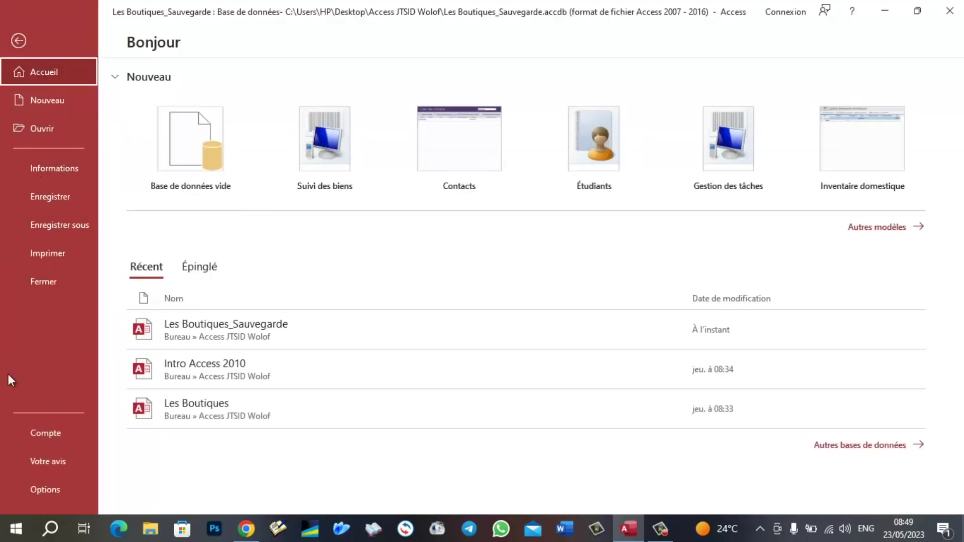
click(48, 492)
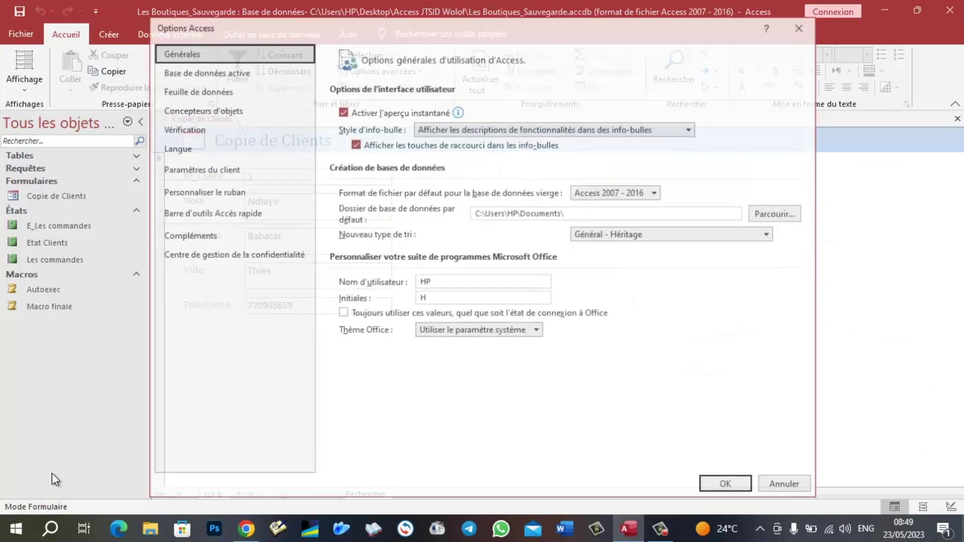
click(227, 71)
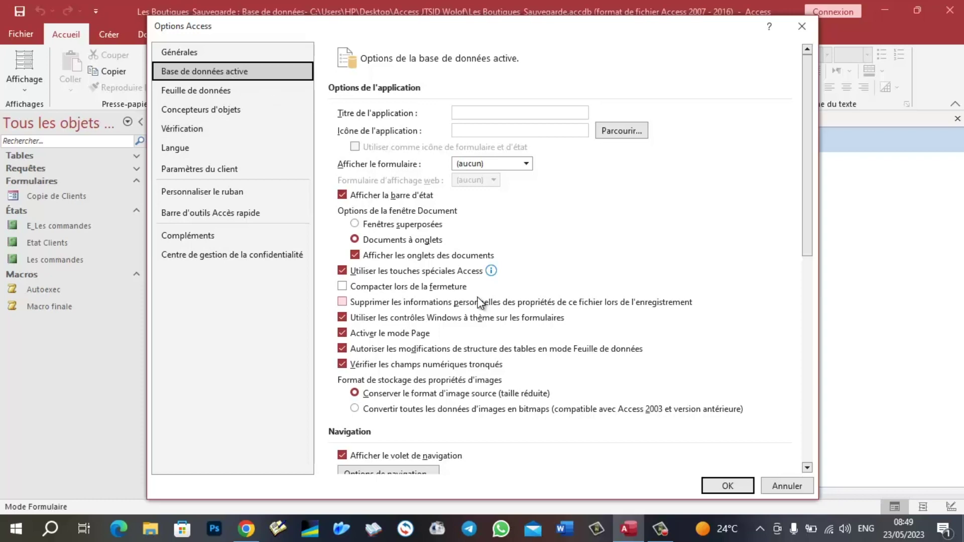
scroll(479, 301, down, 3)
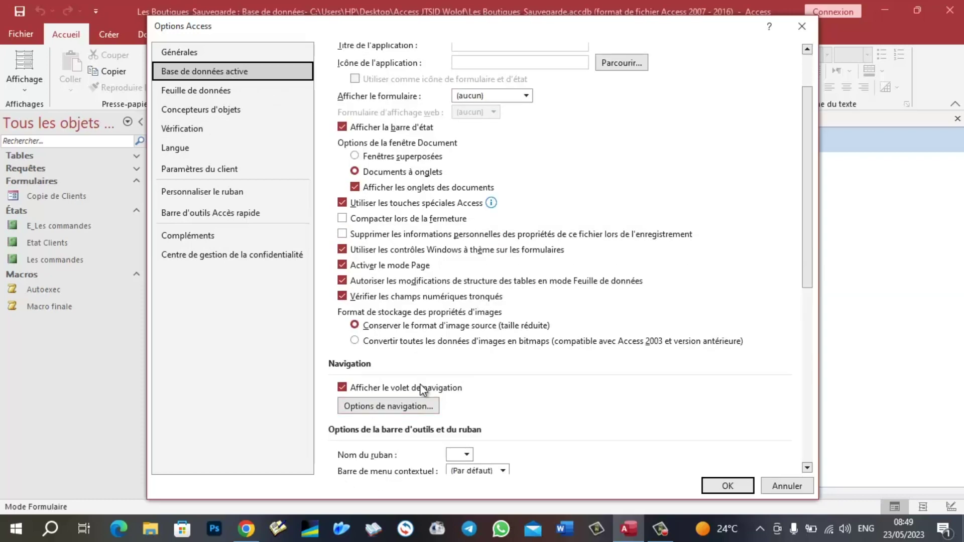
click(342, 389)
scroll(502, 386, down, 6)
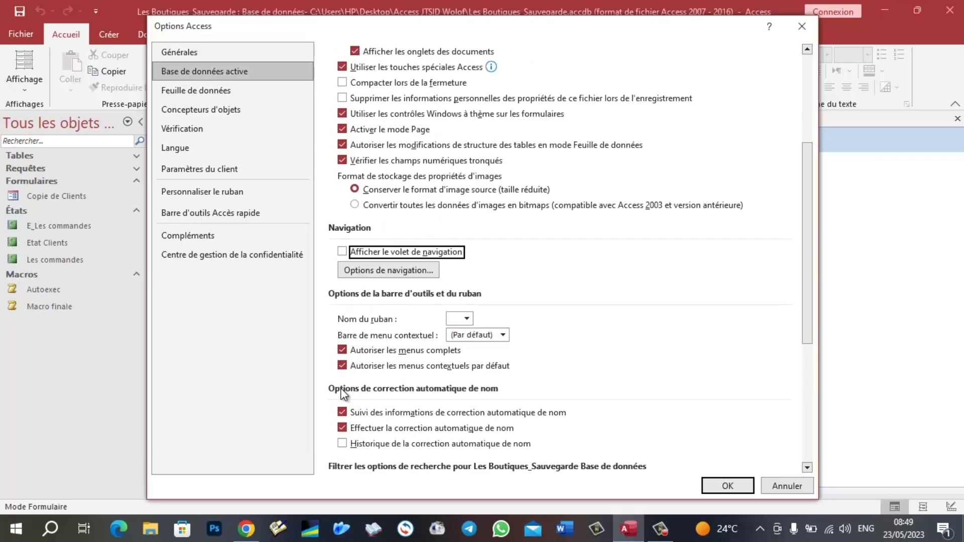
click(727, 485)
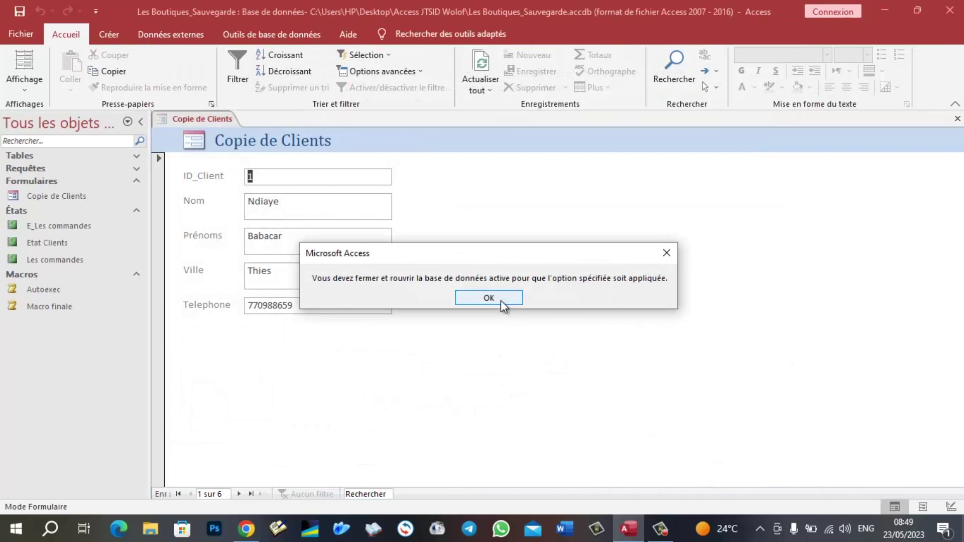
click(501, 300)
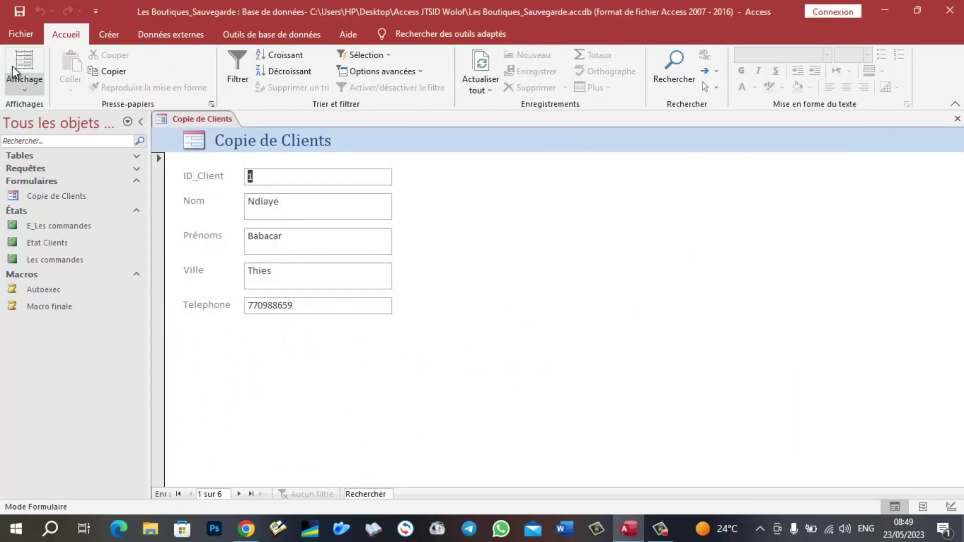
click(17, 35)
- Close and reopen Les Boutiques_Sauvegarde, answering the vendor and admin password prompts
click(66, 277)
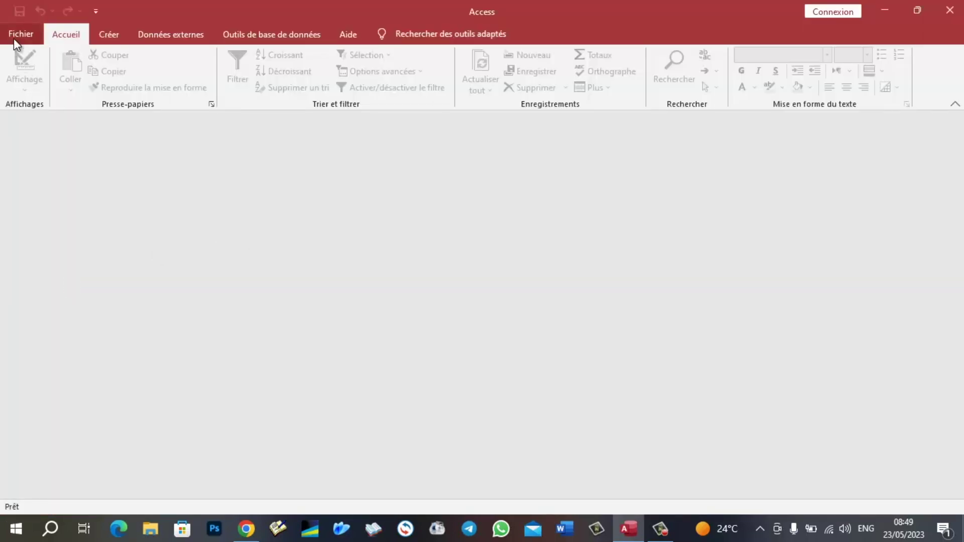
click(15, 33)
click(191, 311)
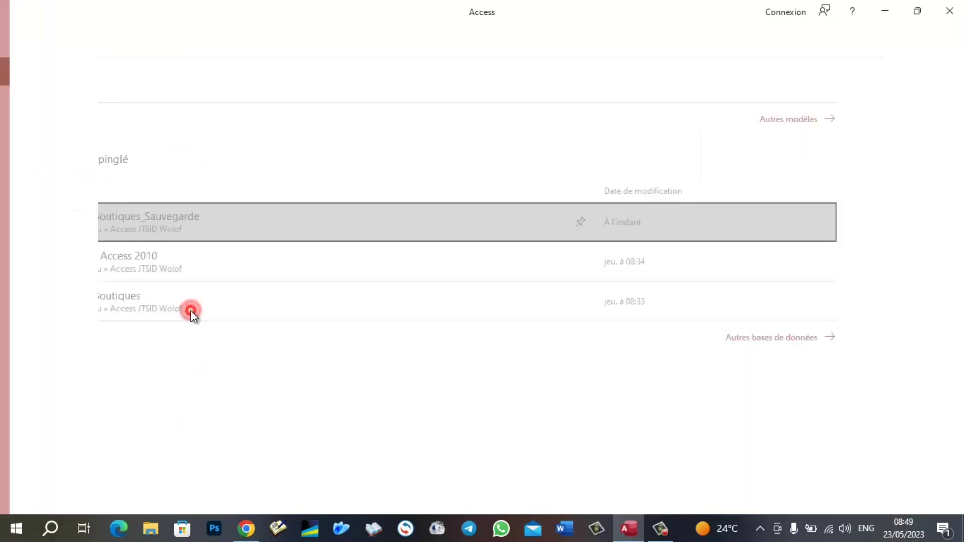
text(tyoml)
key(Return)
text(mbvkdf)
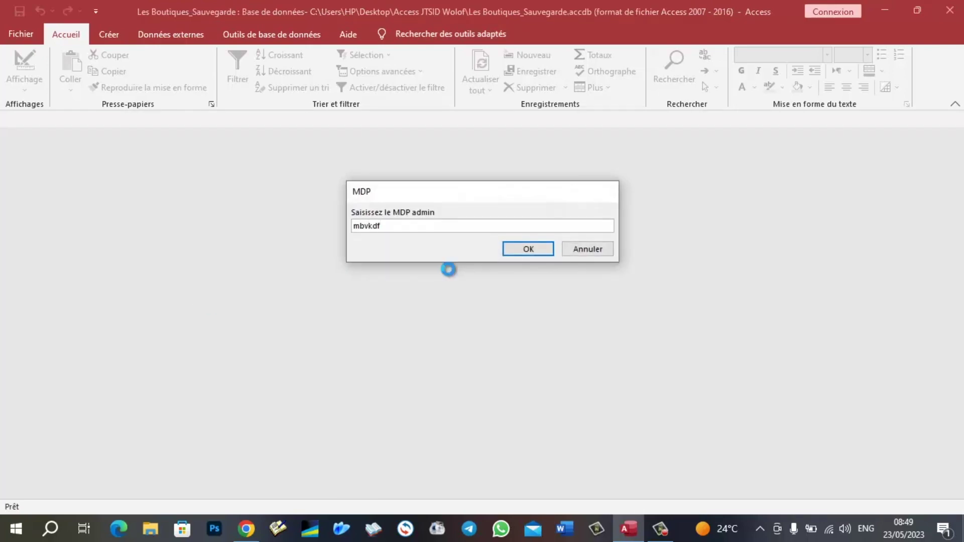
key(Return)
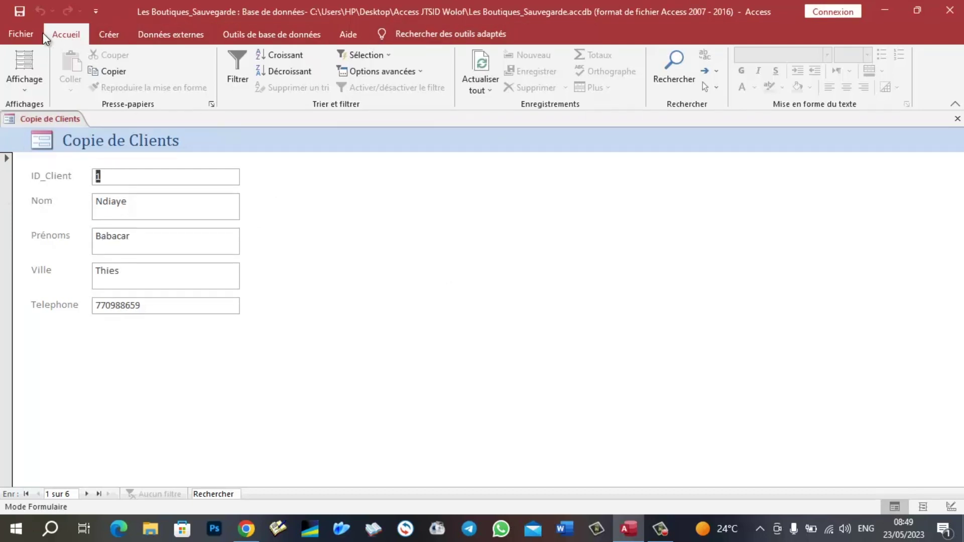
- Check the Créer, Outils de base de données, Données externes and Accueil ribbon tabs
click(25, 33)
key(Escape)
click(110, 36)
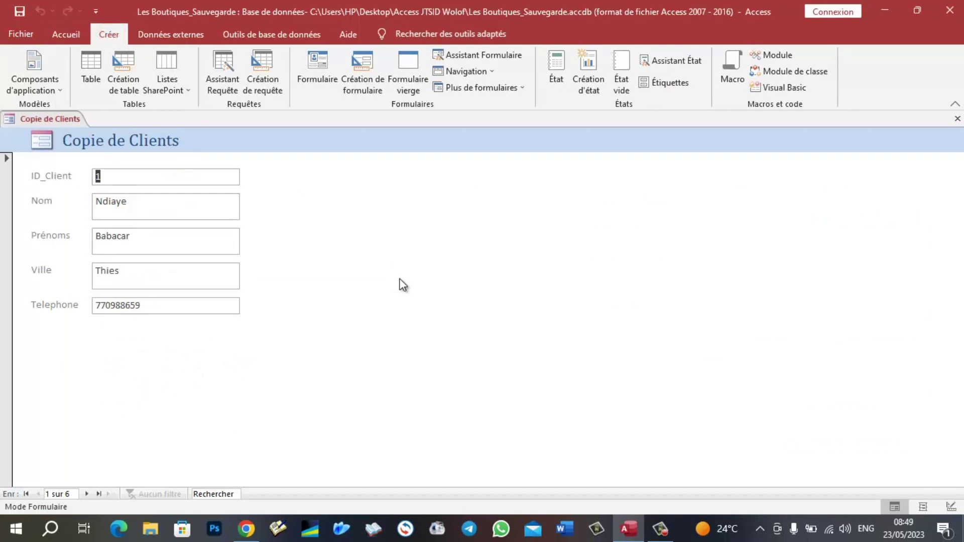
click(243, 39)
click(187, 34)
click(107, 34)
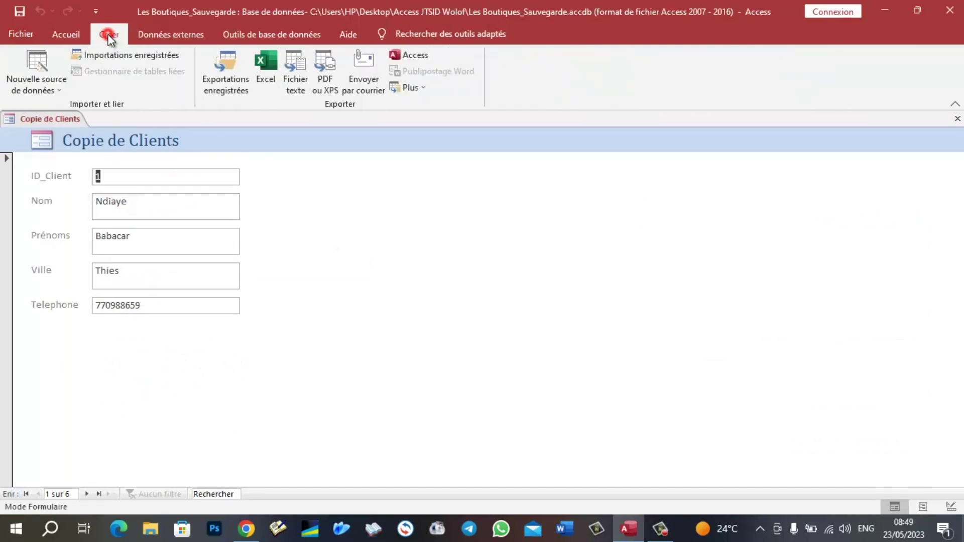
click(62, 31)
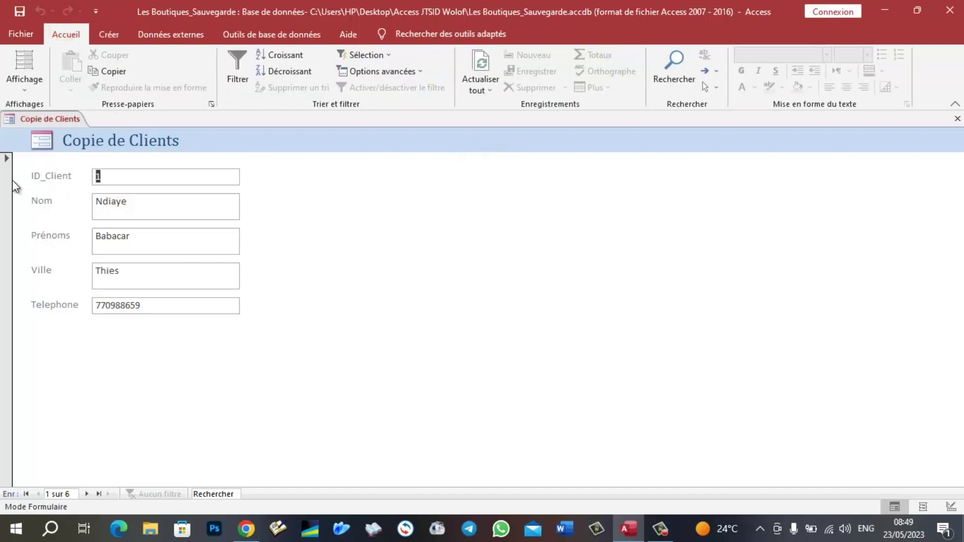
- Select and deselect the current client record, then bring up the file start page
click(4, 163)
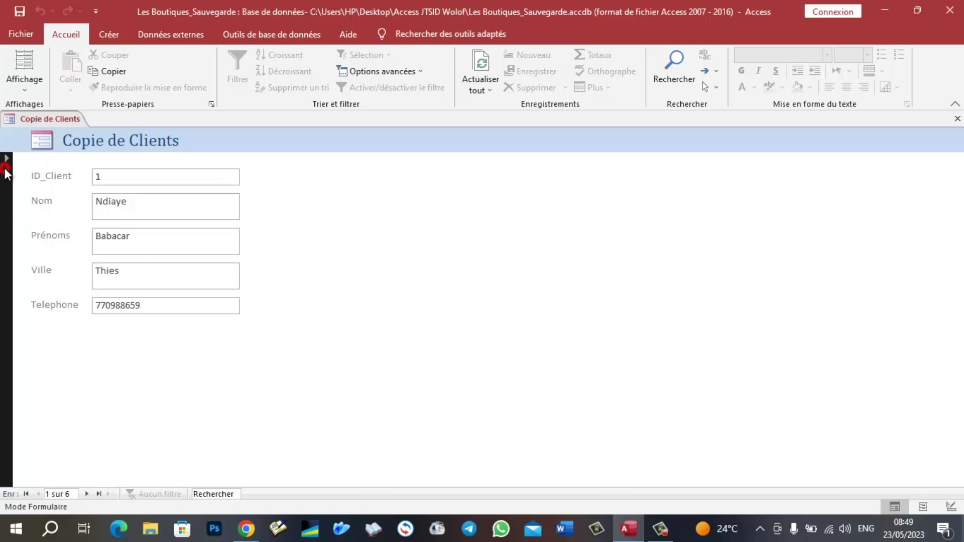
click(354, 270)
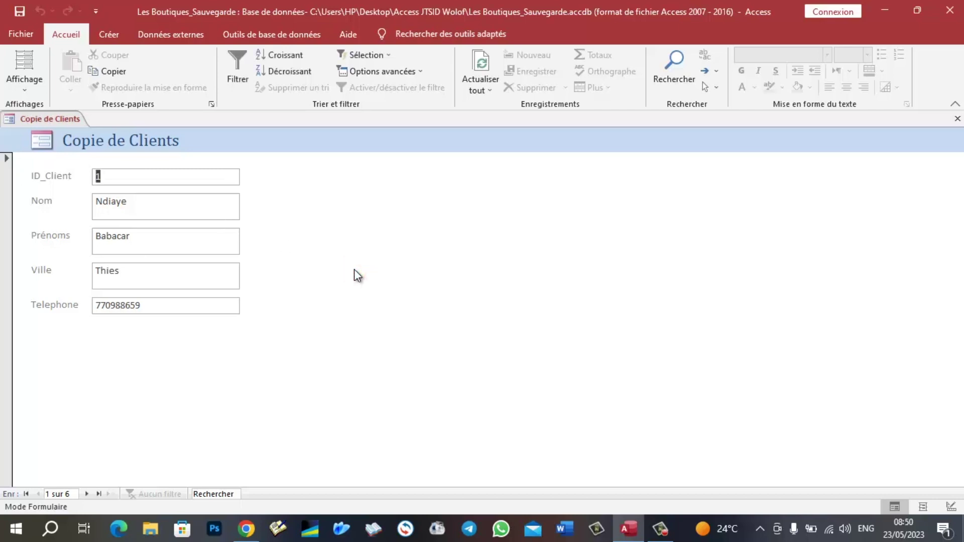
click(19, 30)
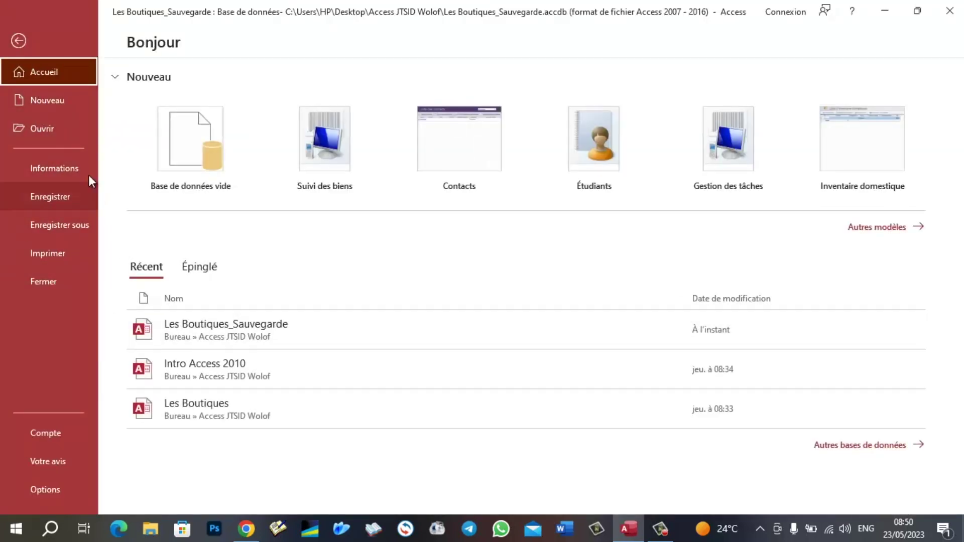
- Review the Access options, cancel without changes, and close Access
click(52, 492)
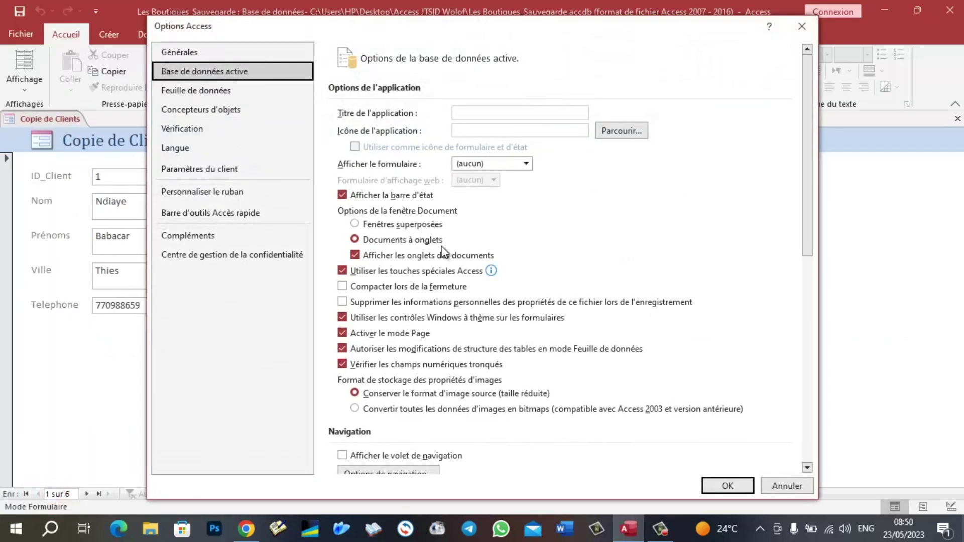
scroll(427, 380, down, 1)
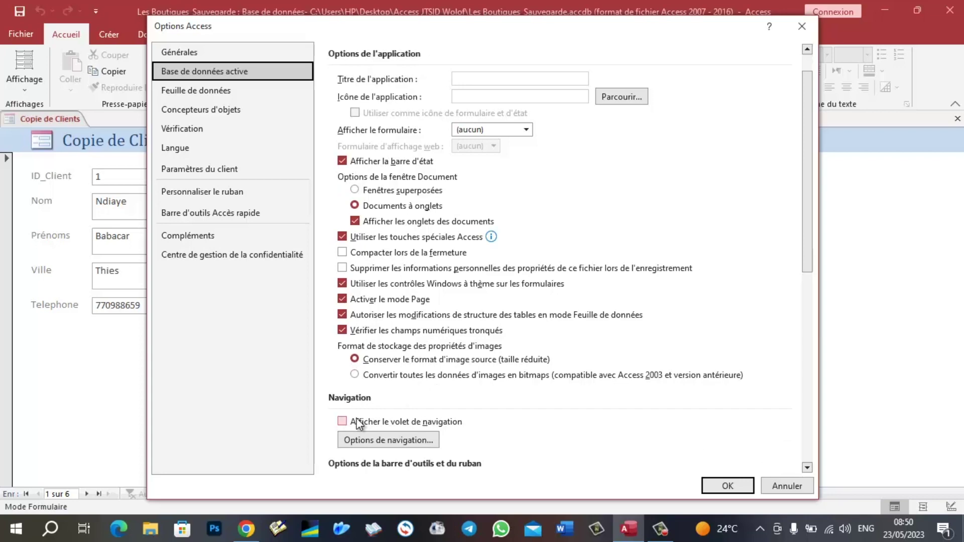
click(786, 486)
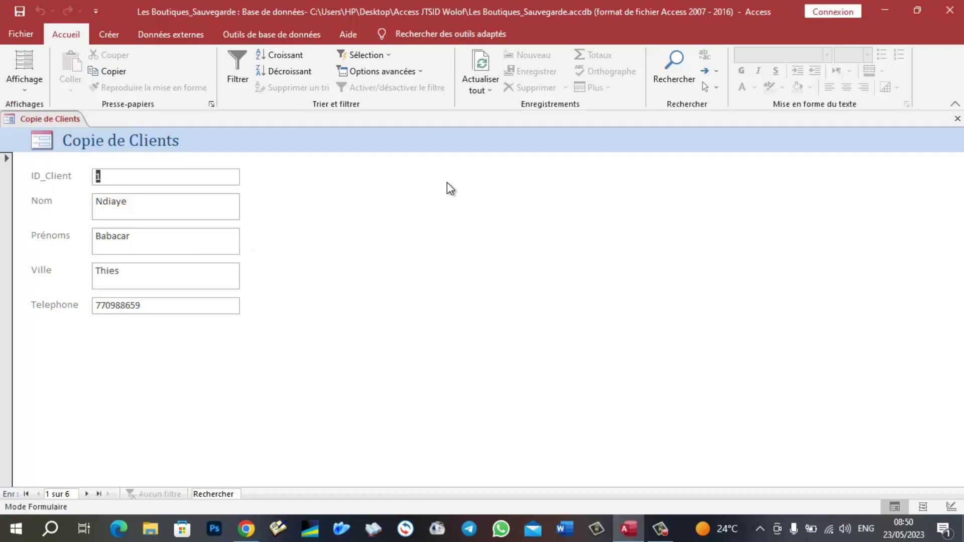
click(950, 12)
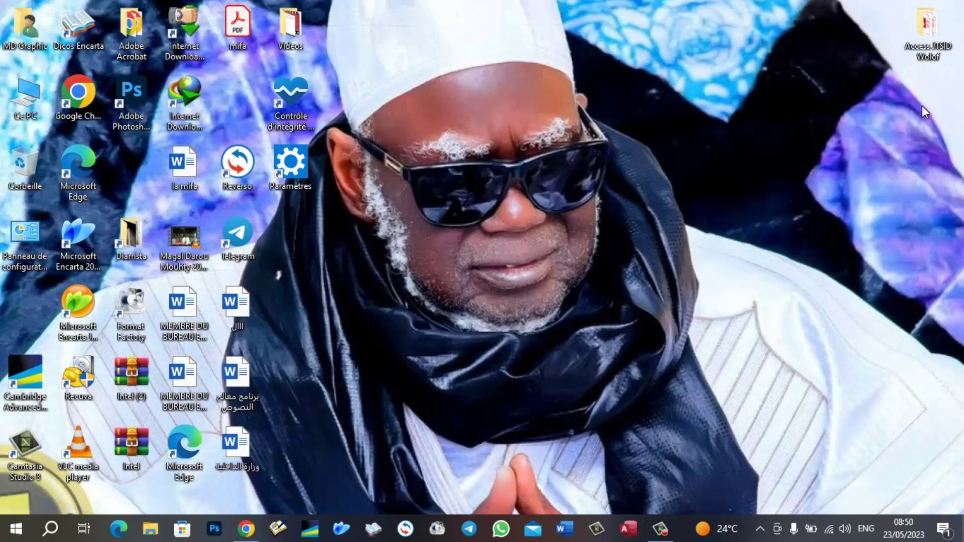
- Duplicate Les Boutiques_Sauvegarde within the Access JTSID Wolof folder and maximize the window
double_click(923, 39)
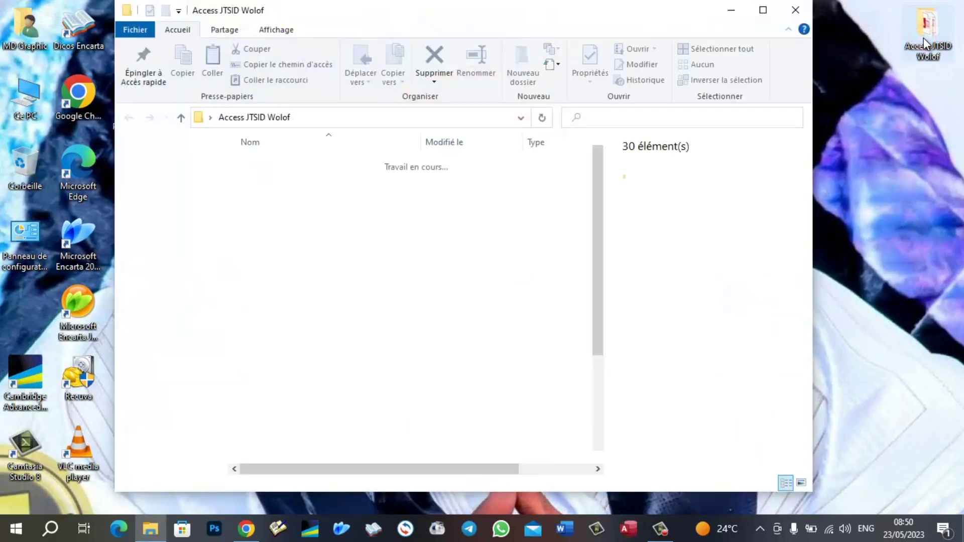
scroll(351, 258, down, 1)
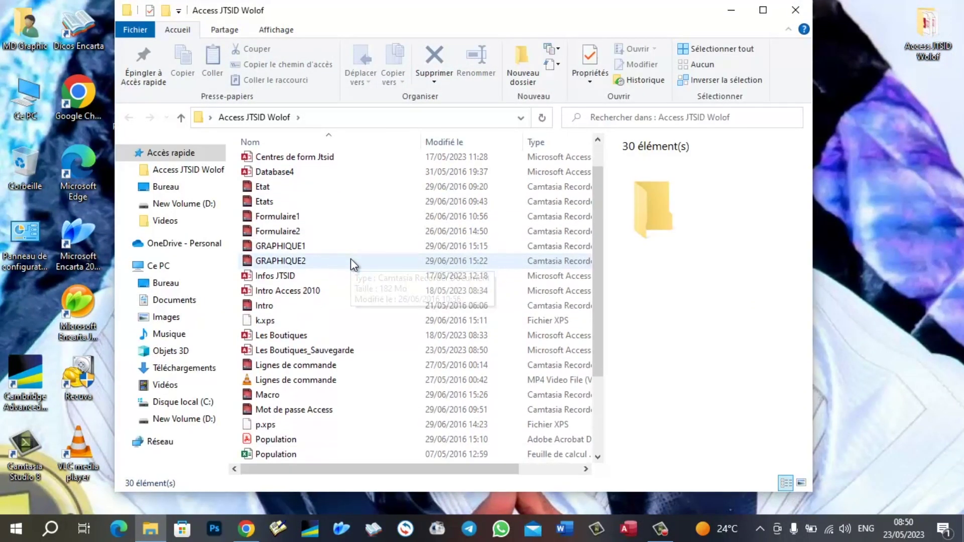
click(294, 350)
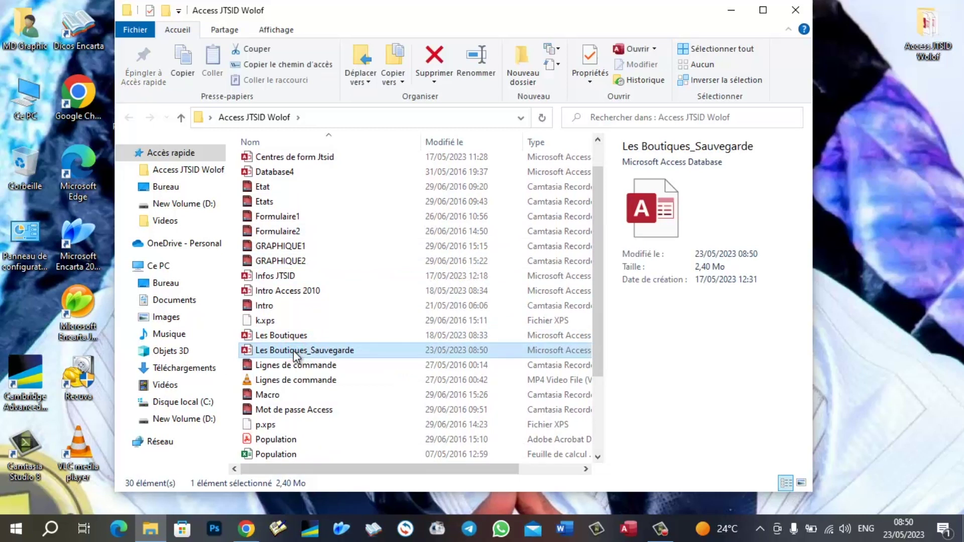
right_click(293, 351)
click(341, 267)
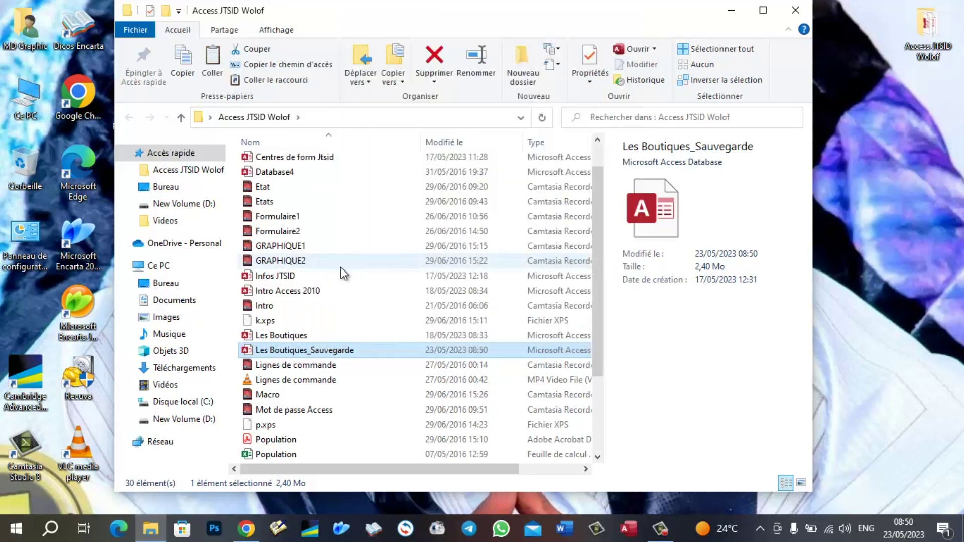
key(ctrl+v)
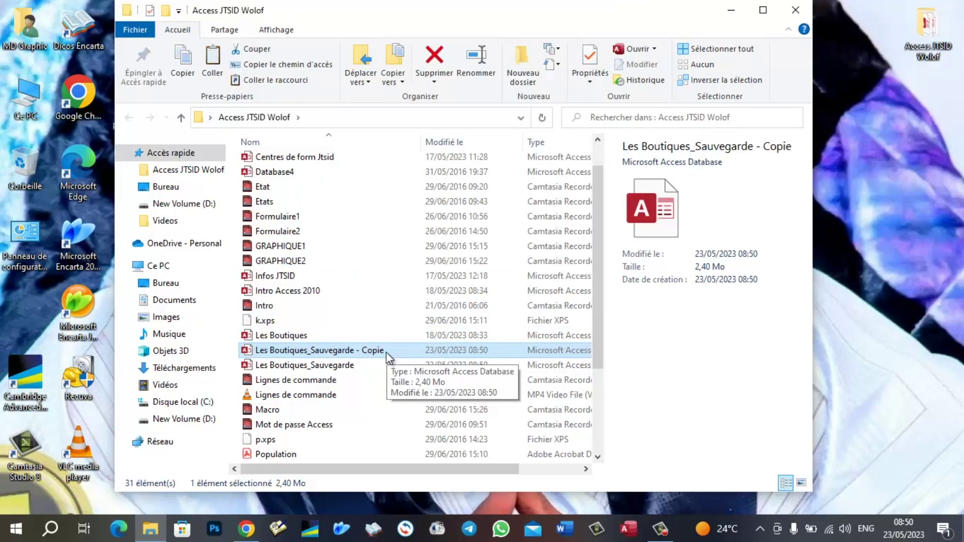
click(763, 10)
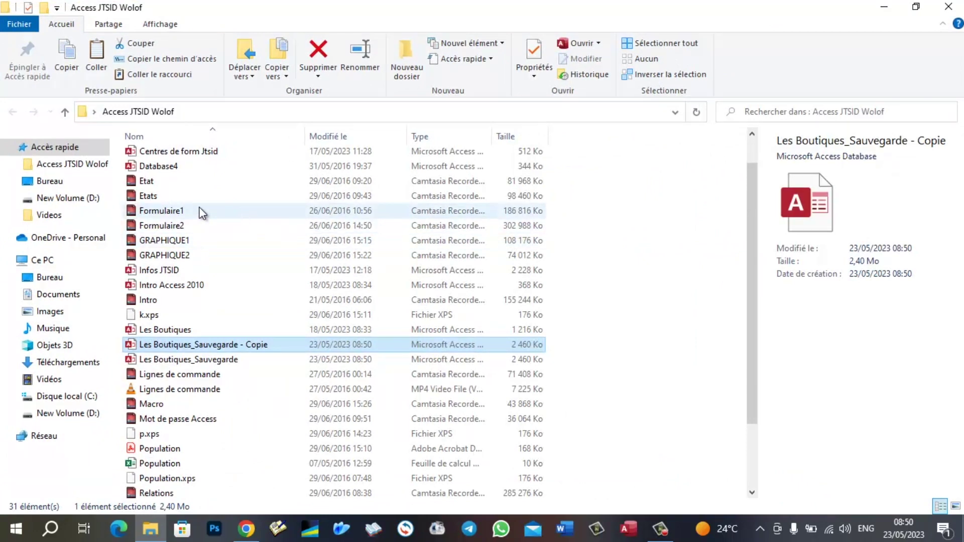
- Turn on file name extensions and change the copy's extension from .accdb to .accdr, confirming the change
click(159, 24)
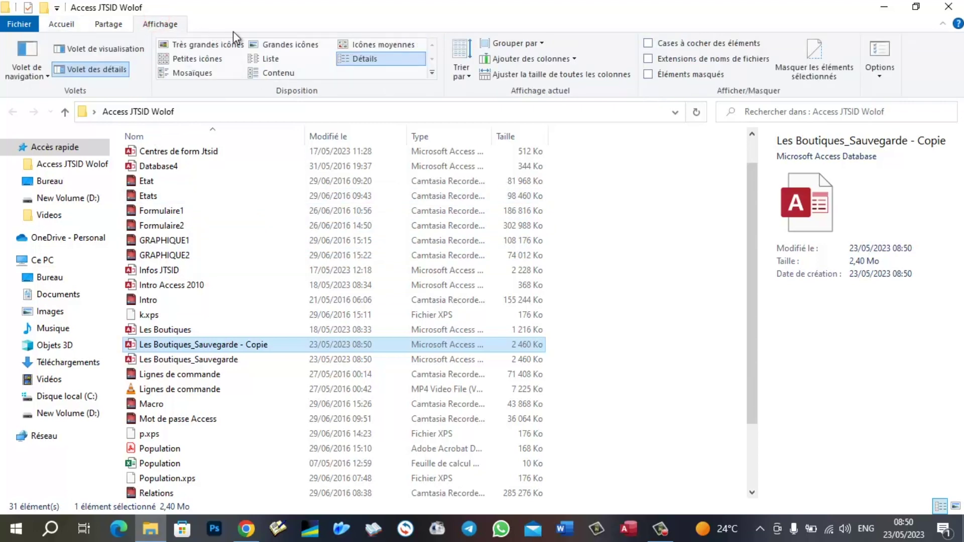
click(682, 60)
click(292, 379)
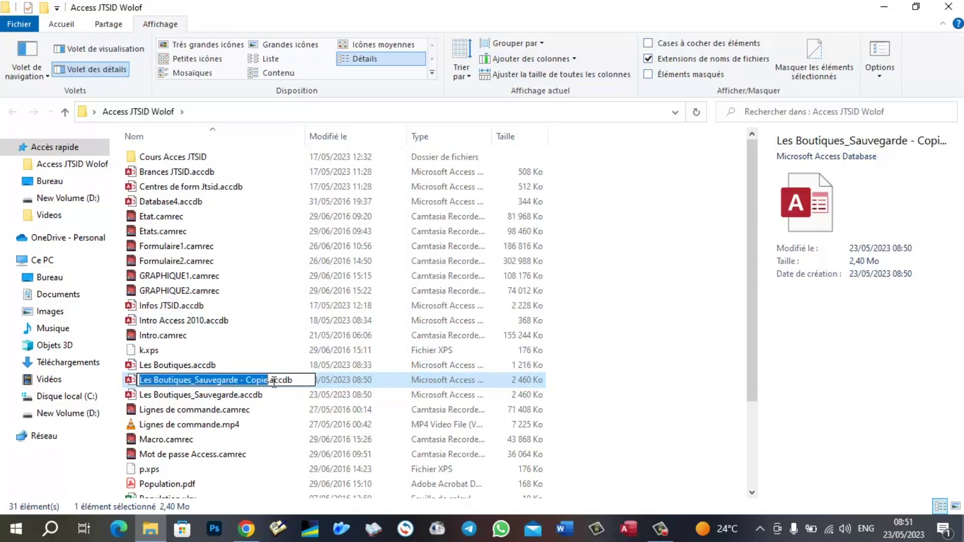
click(298, 380)
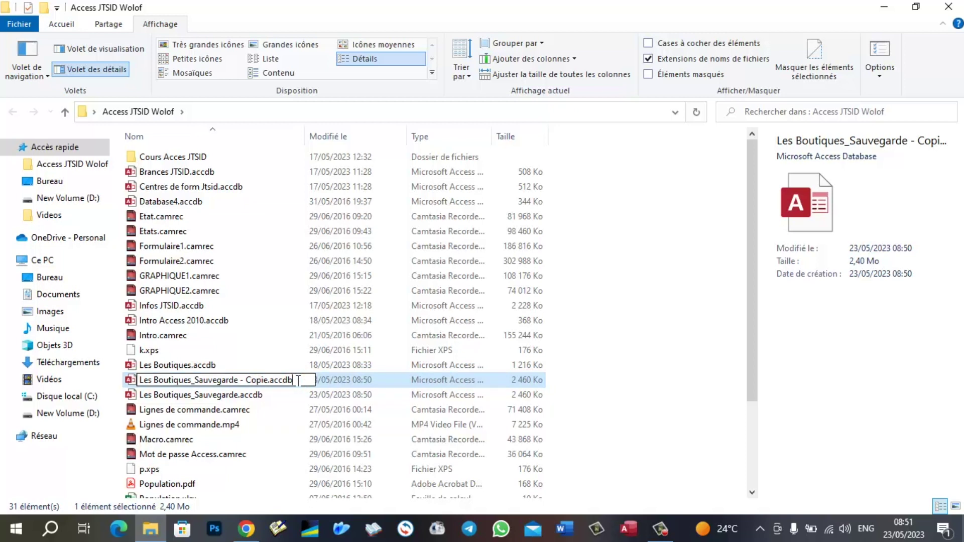
key(BackSpace)
text(r)
key(Return)
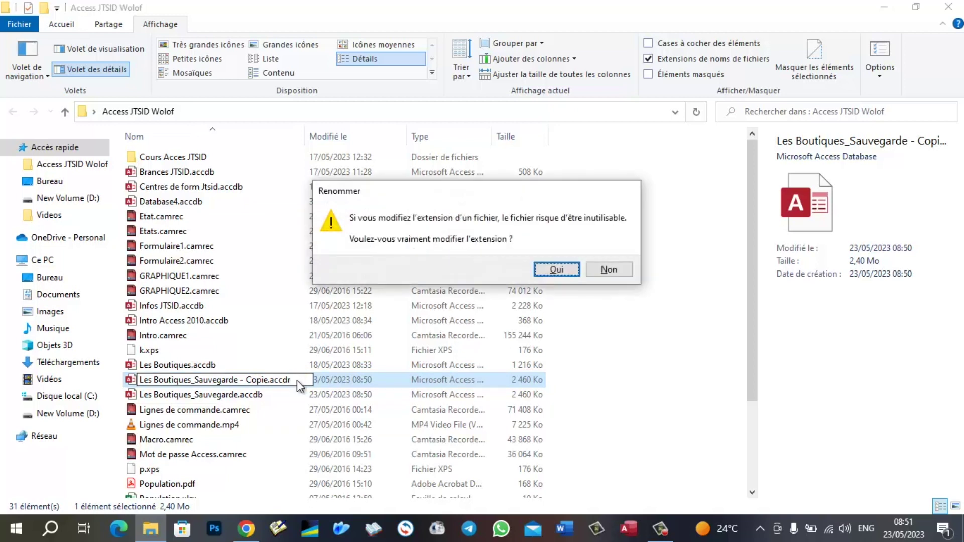
click(555, 270)
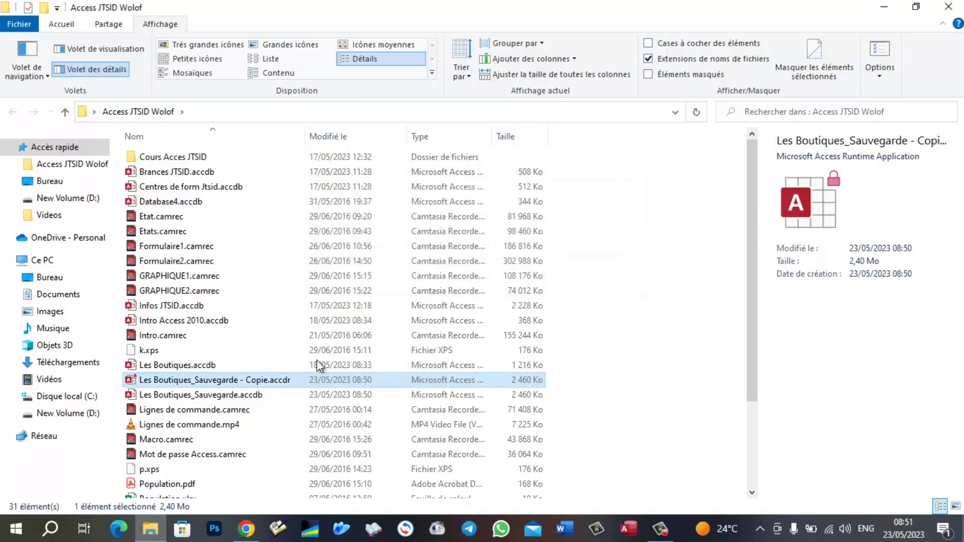
click(198, 382)
- Open the .accdr copy, accept the security notice, and enter the vendor and admin passwords
double_click(199, 383)
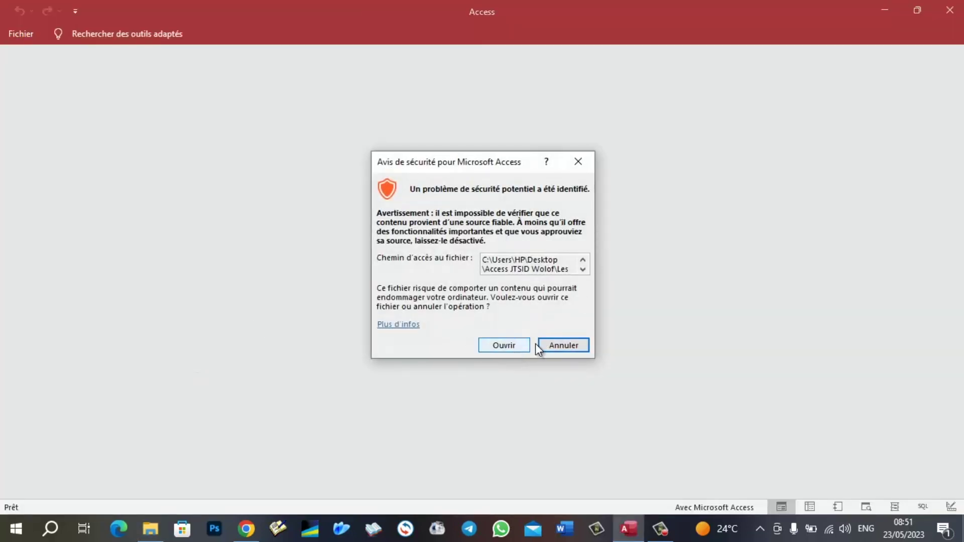
click(511, 349)
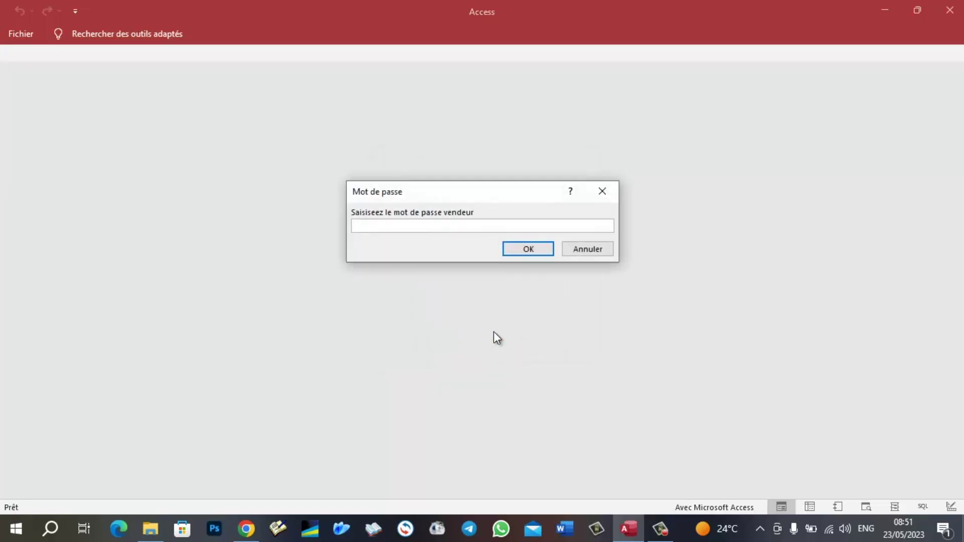
click(430, 225)
text(vnd)
click(429, 225)
key(Return)
text(sdfdsqdf)
click(428, 225)
key(Return)
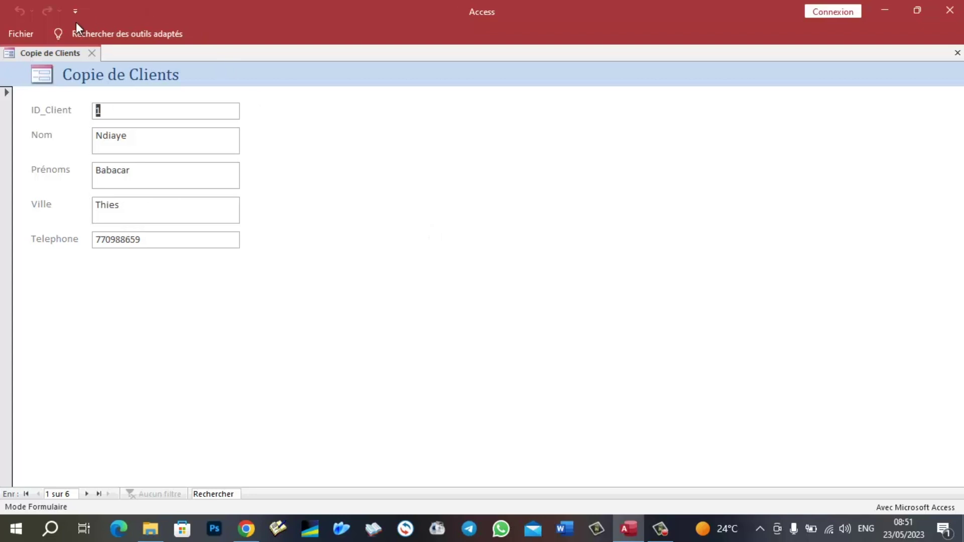
- View the privacy options from the File page, then close them and the Copie de Clients form
click(22, 35)
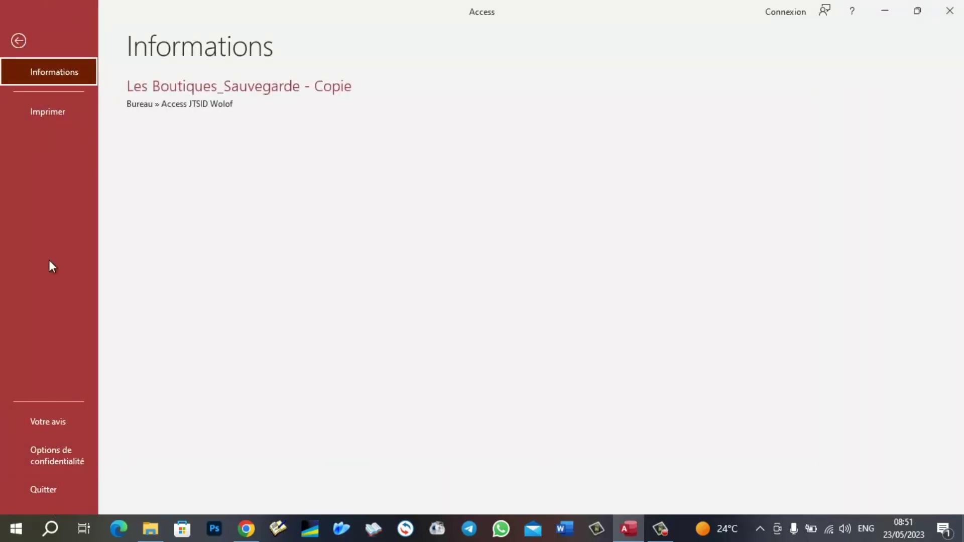
click(62, 459)
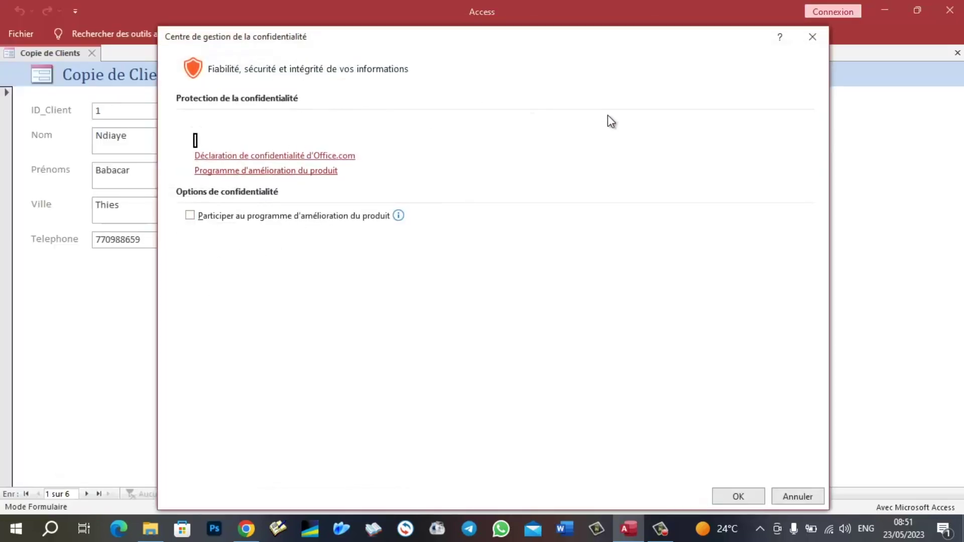
click(814, 35)
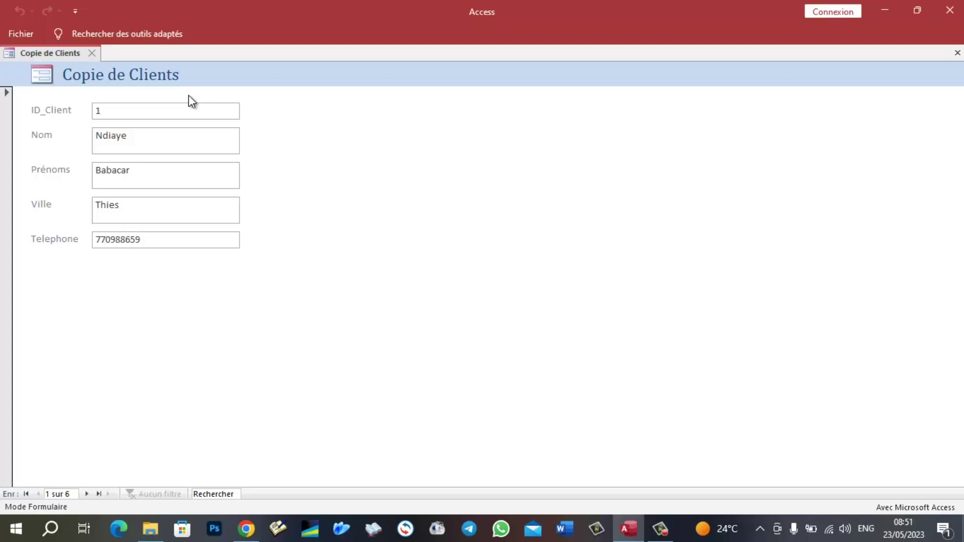
click(92, 53)
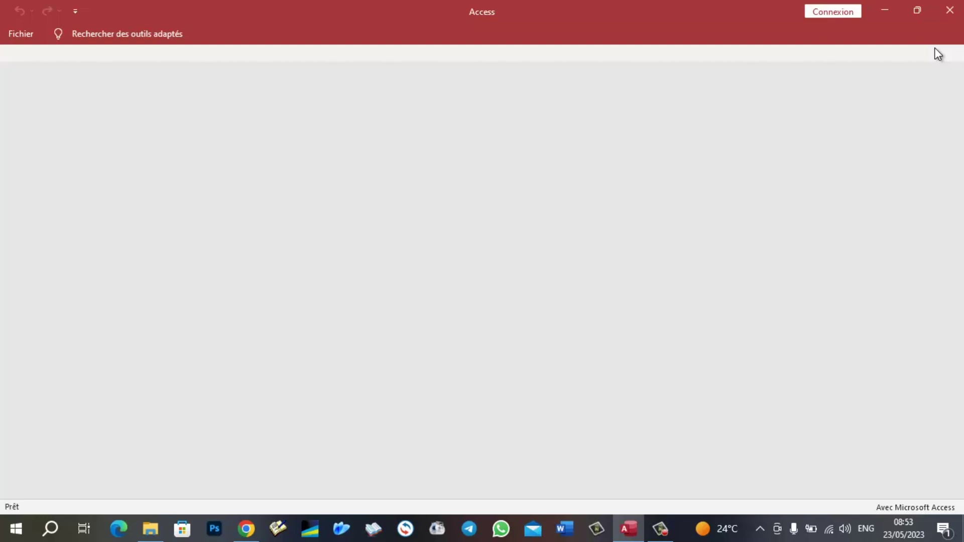
- Close the runtime window, relaunch Access and browse for a database to open
click(950, 11)
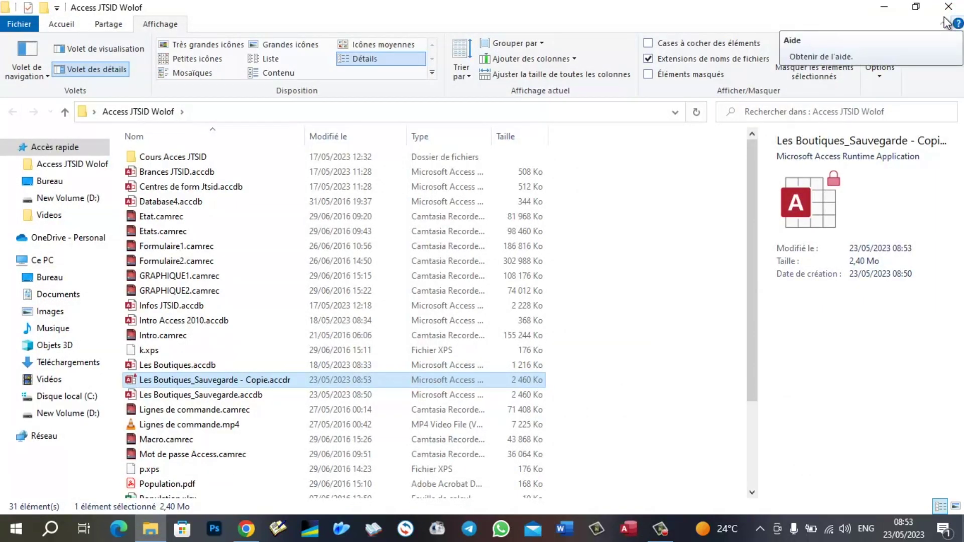
click(629, 530)
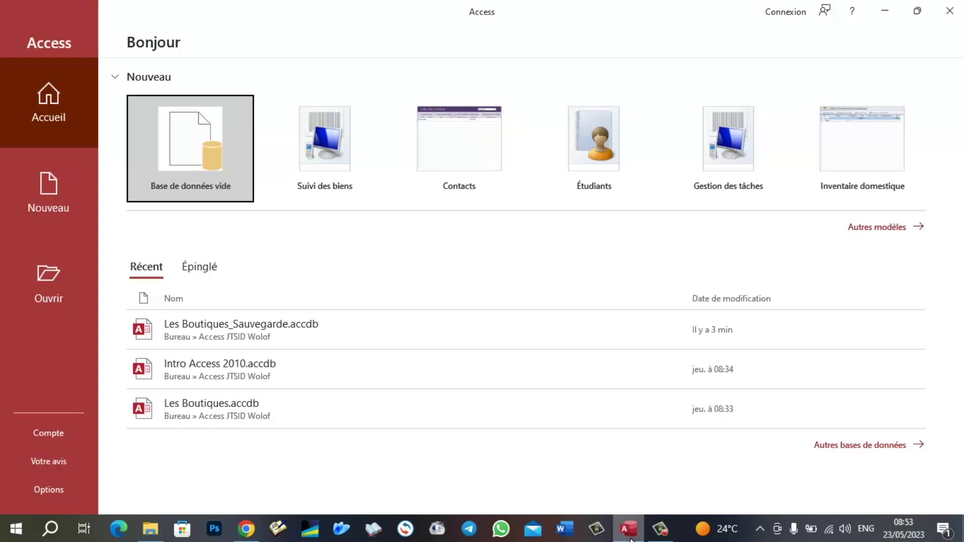
click(44, 290)
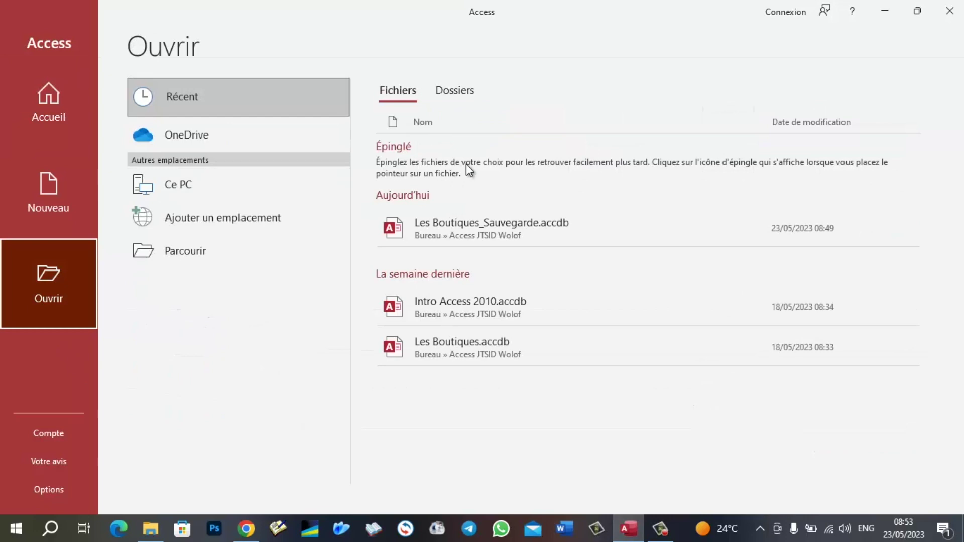
click(221, 246)
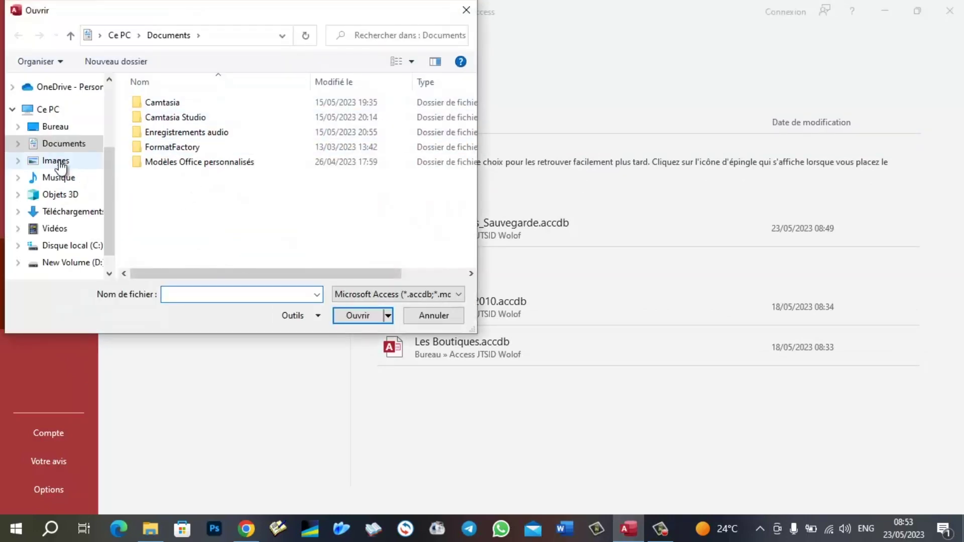
- Open Les Boutiques_Sauvegarde.accdb from the Access JTSID Wolof folder in exclusive mode
scroll(58, 171, up, 2)
scroll(60, 166, up, 3)
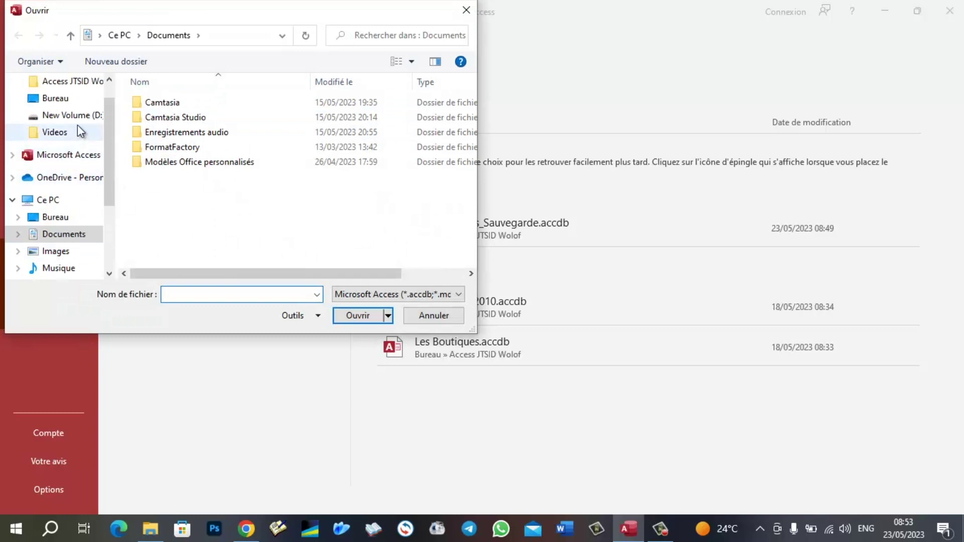
click(60, 110)
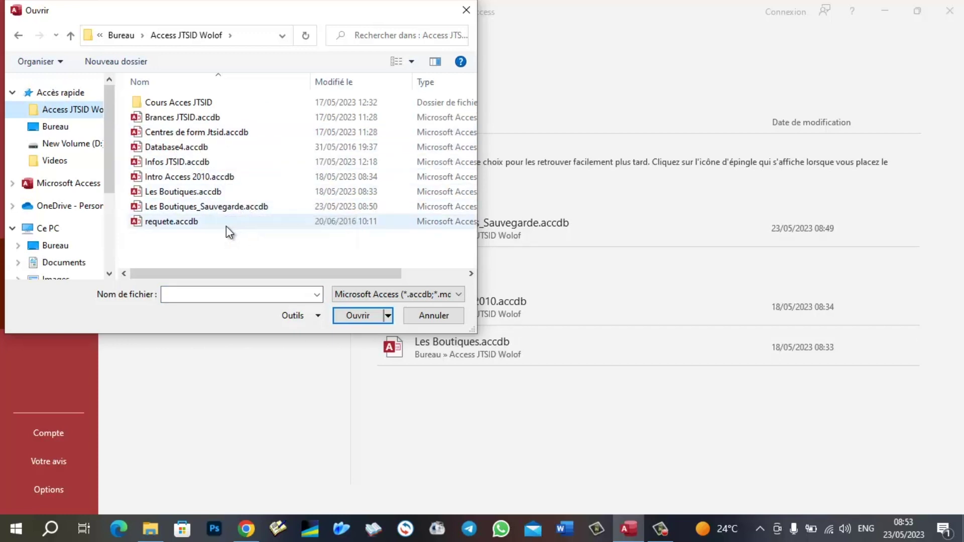
click(183, 208)
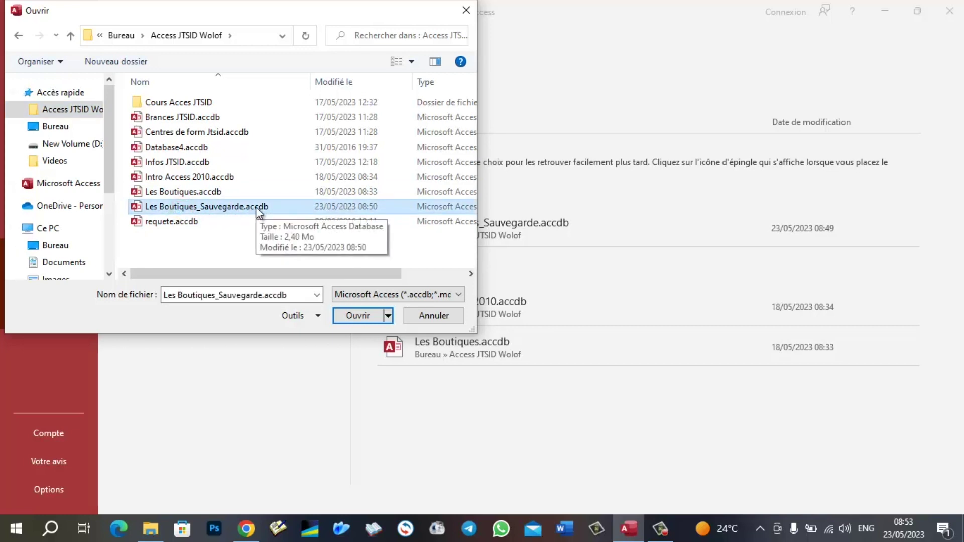
click(389, 317)
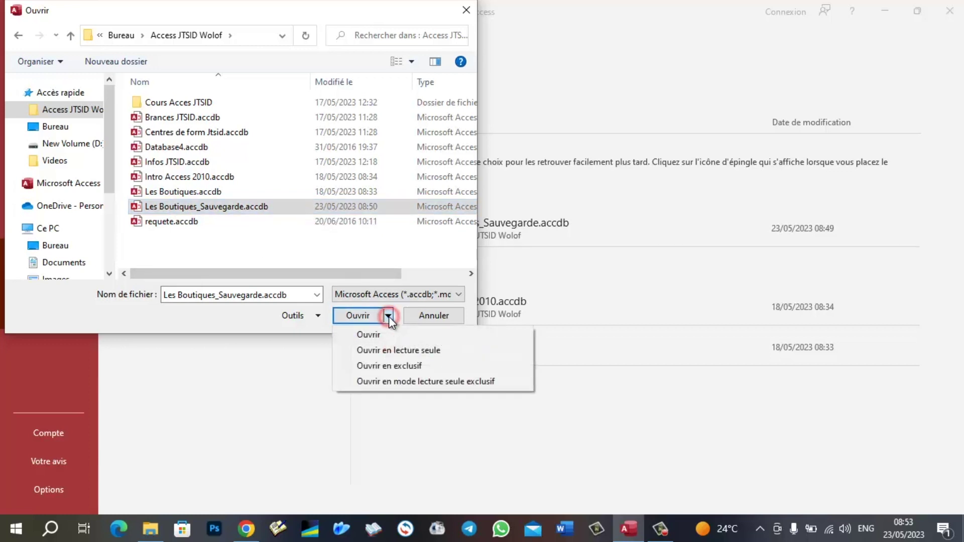
click(393, 366)
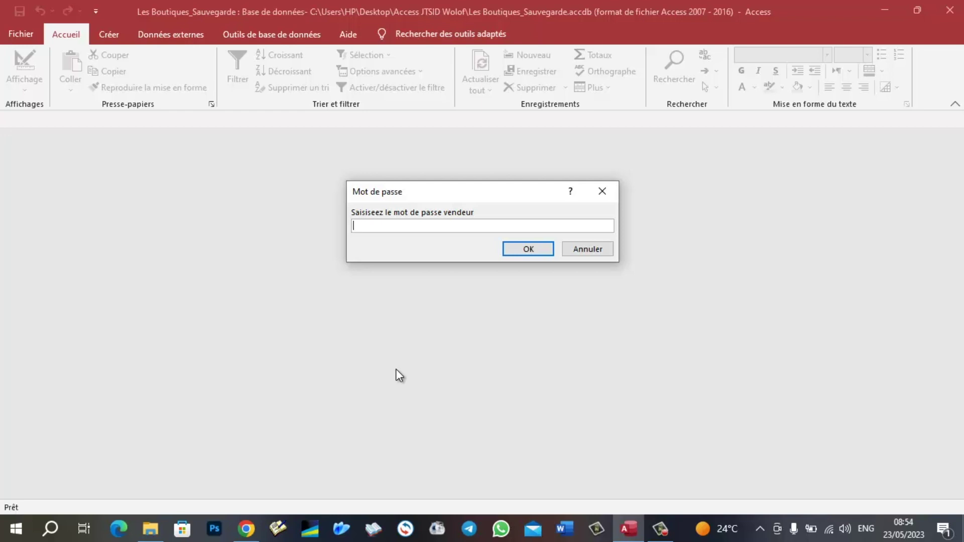
- Submit the vendor password, then encrypt the database with a confirmed password and acknowledge the row-locking warning
text(abc)
click(525, 249)
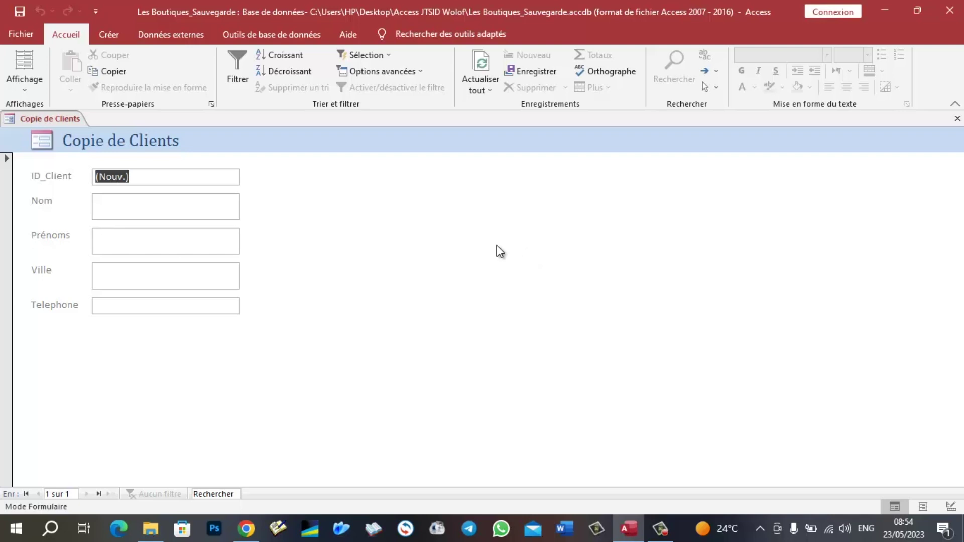
click(30, 31)
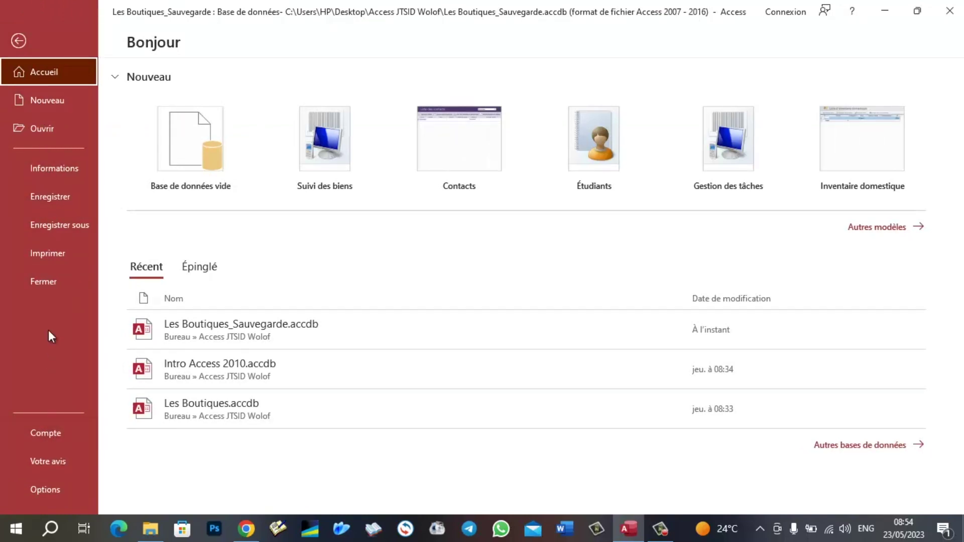
click(49, 171)
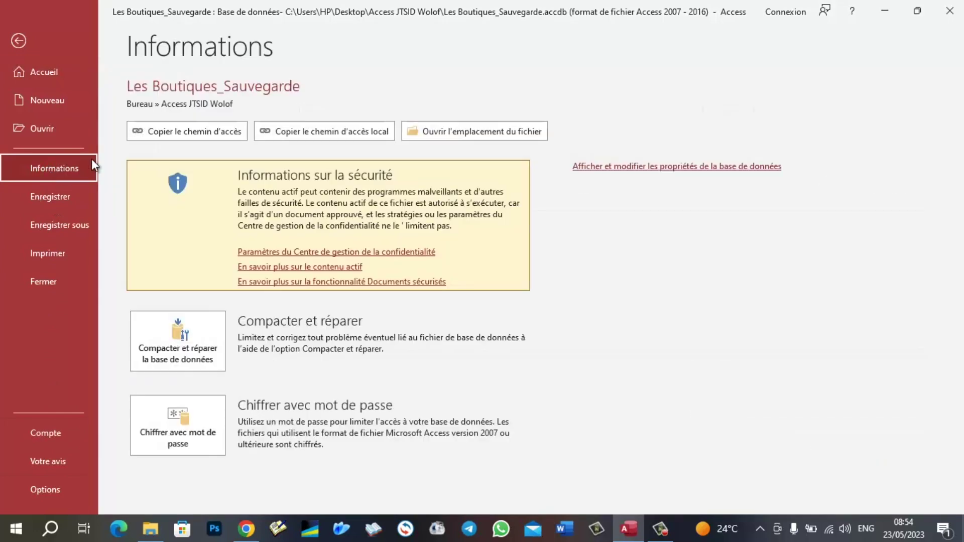
click(179, 424)
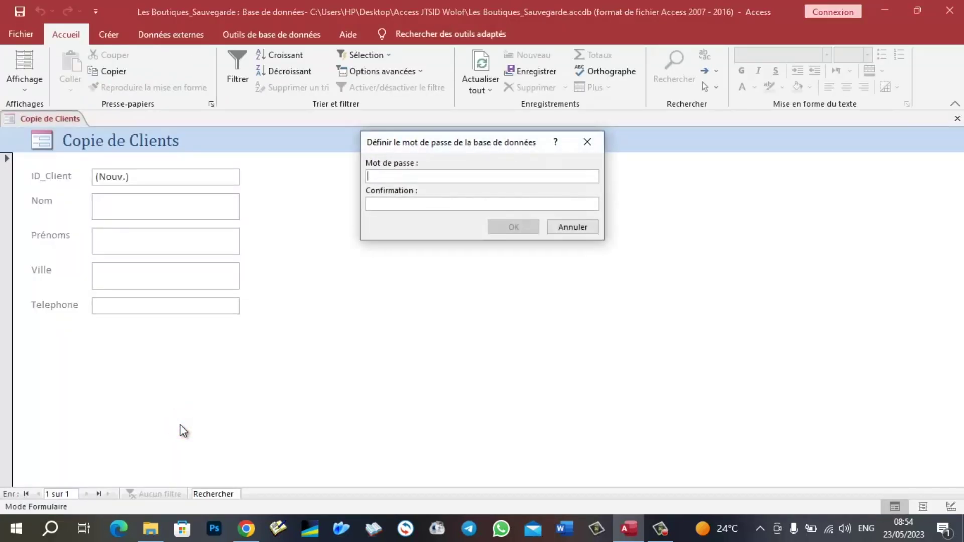
text(***)
click(441, 203)
text(***)
click(513, 227)
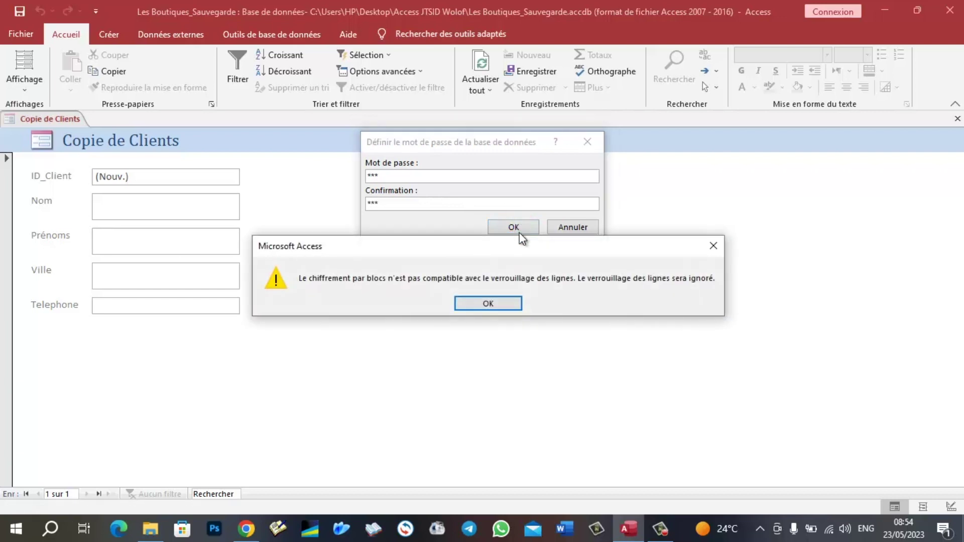
click(504, 300)
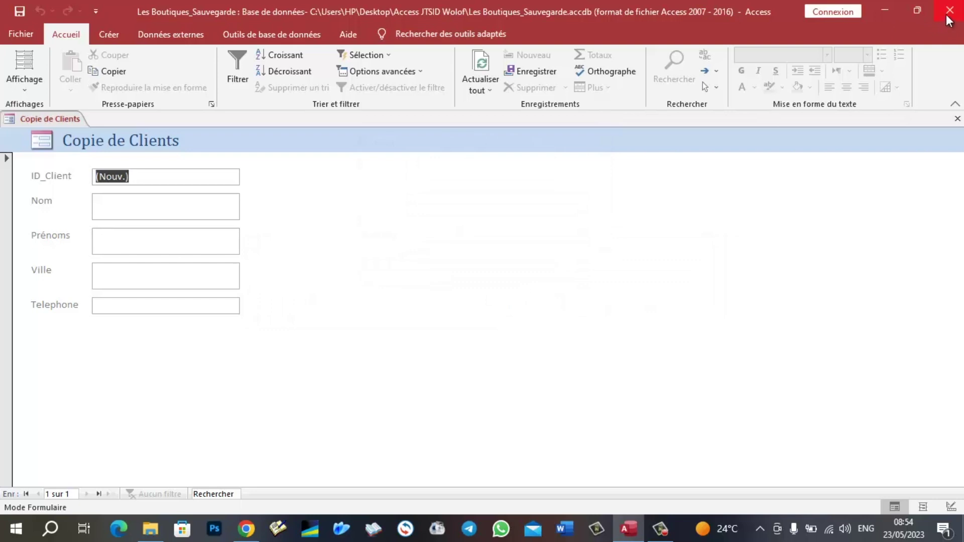
- Close the database and reopen Les Boutiques_Sauvegarde.accdb from recent files, entering the database password
click(20, 39)
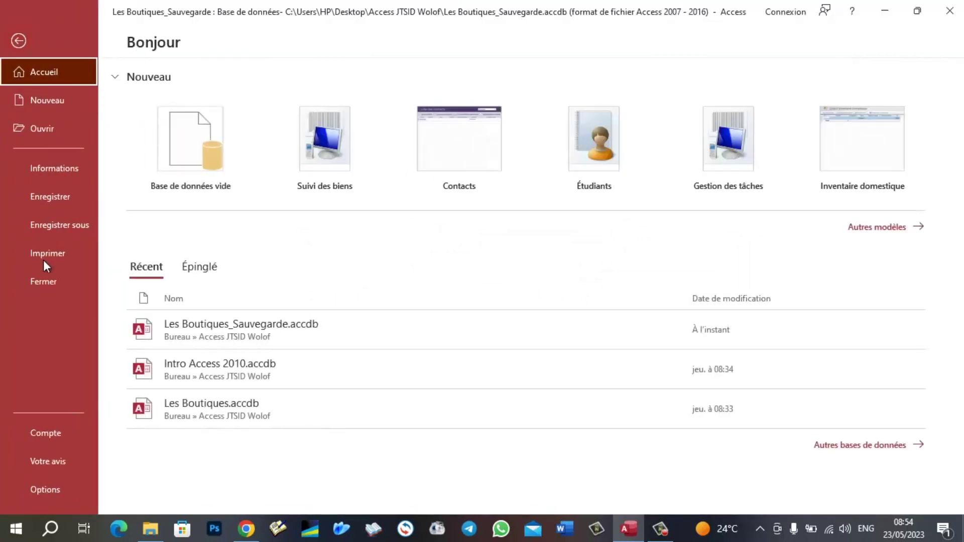
click(43, 282)
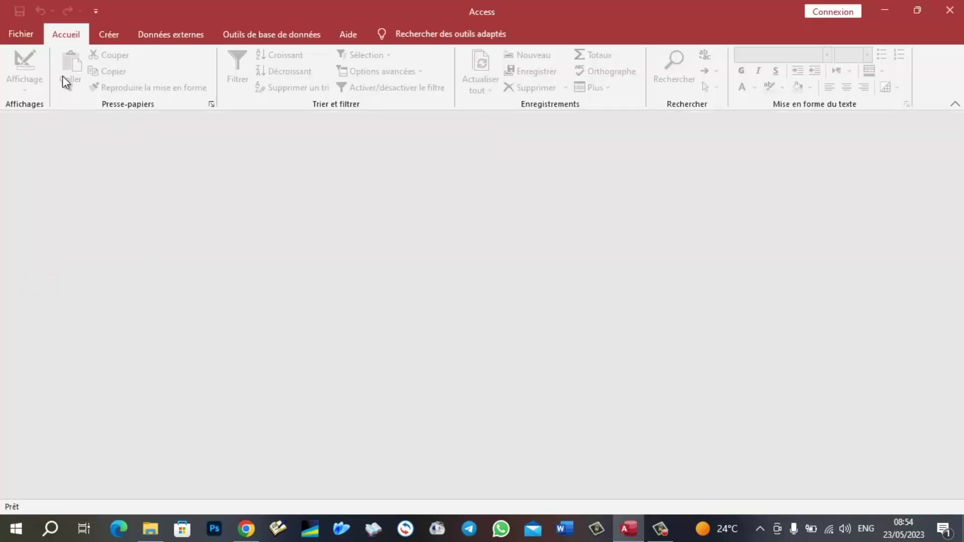
click(27, 35)
click(226, 339)
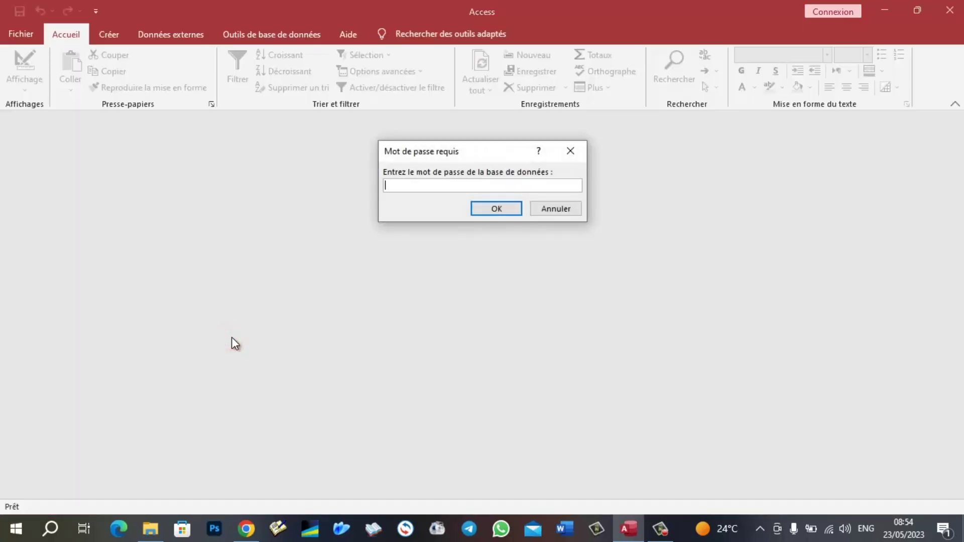
text(***)
key(Return)
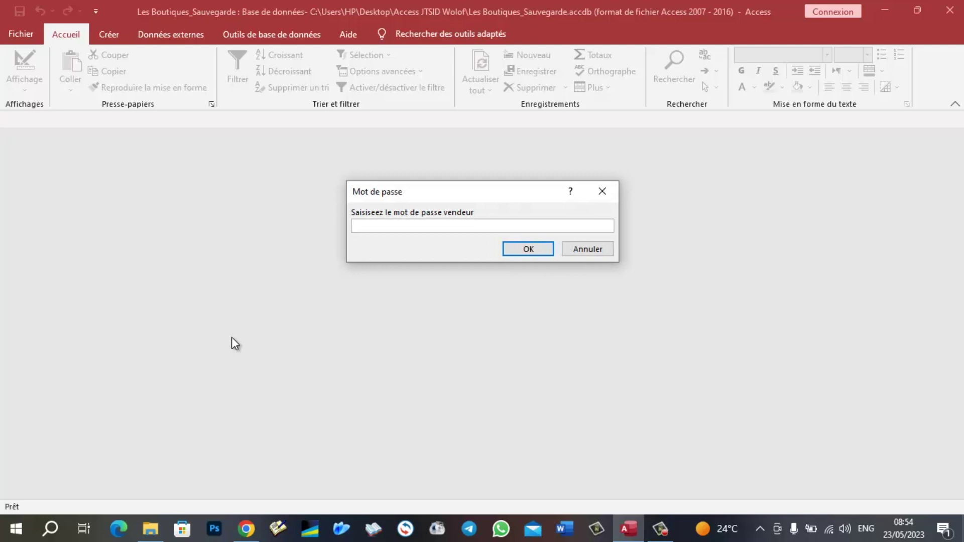
- Enter the vendor and admin passwords, then close the database again
text(fg)
key(Return)
text(fgbfnm)
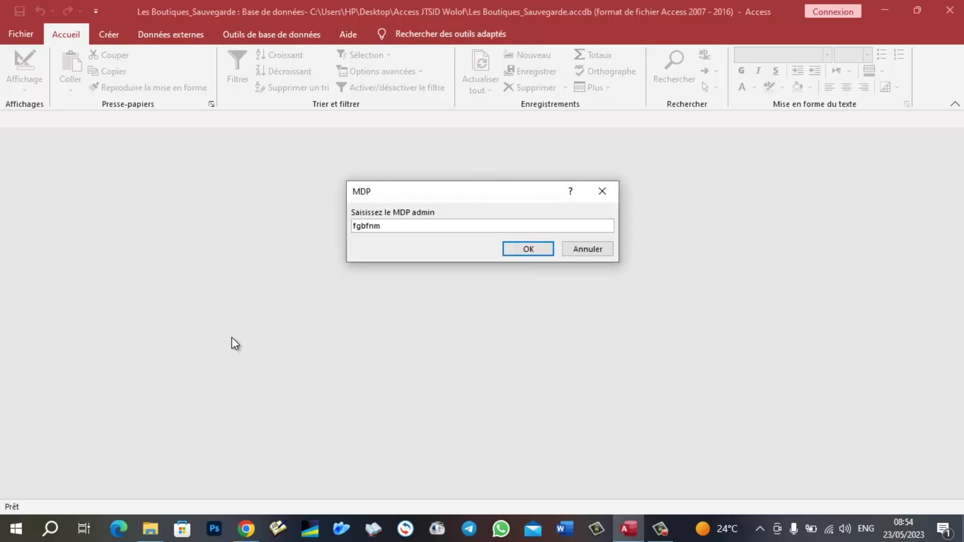
key(Return)
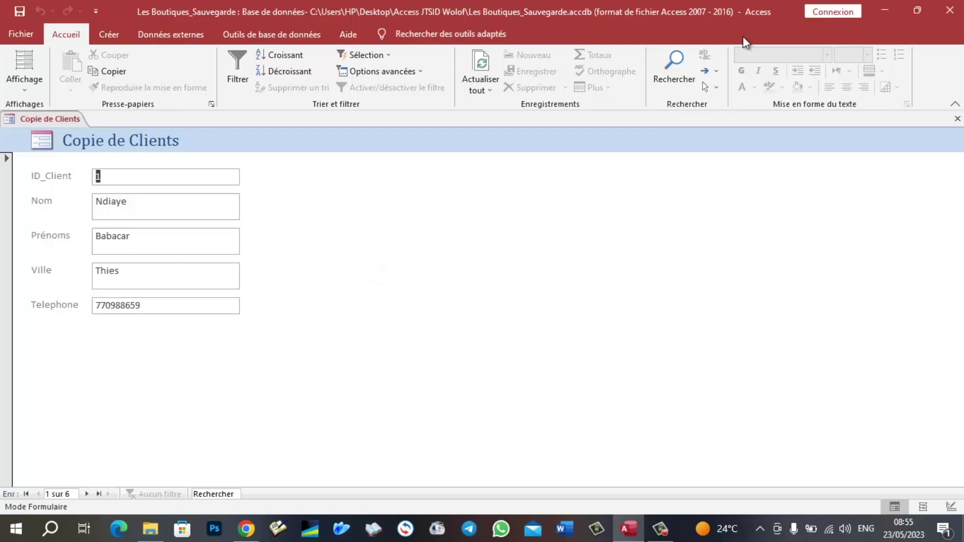
click(29, 34)
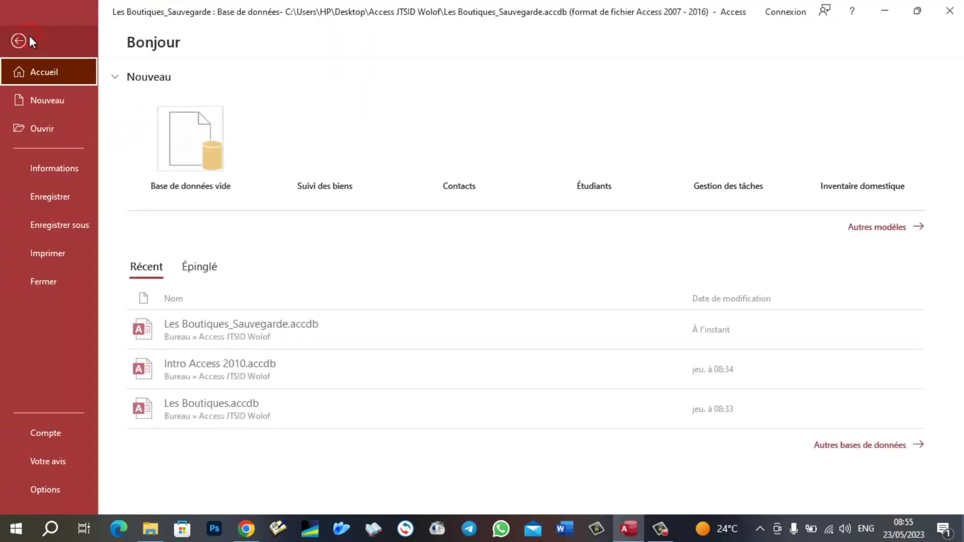
click(38, 279)
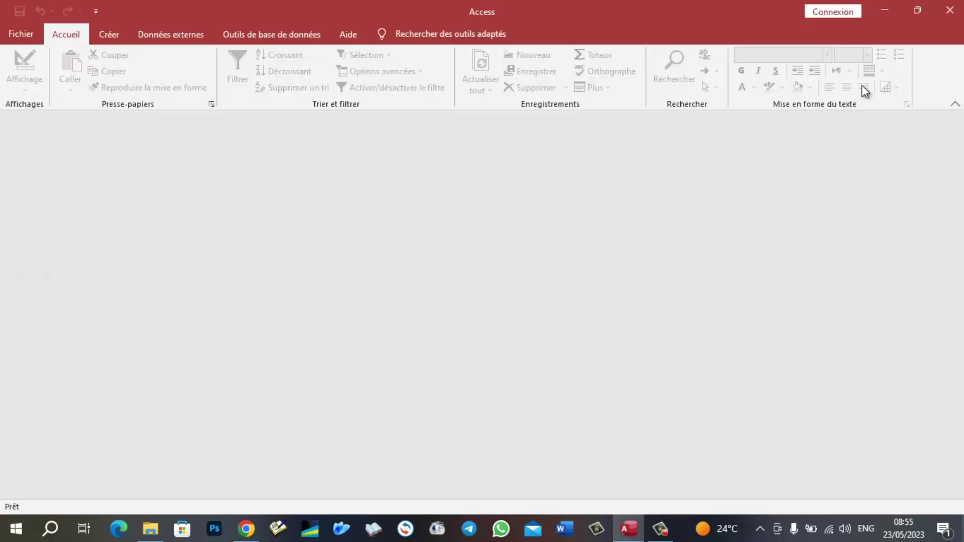
- Quit Access and paste a copy of Les Boutiques_Sauvegarde.accdb into the same folder
click(950, 17)
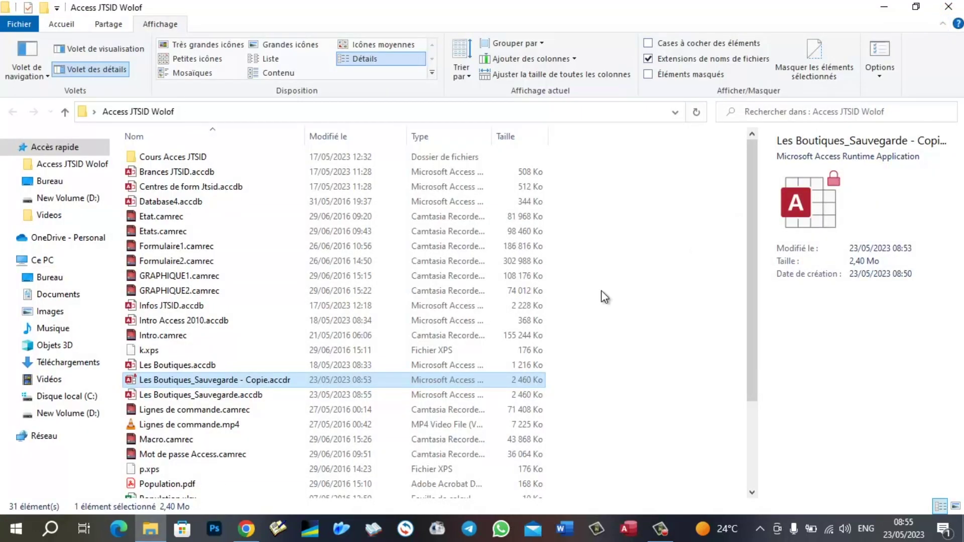
scroll(205, 410, down, 1)
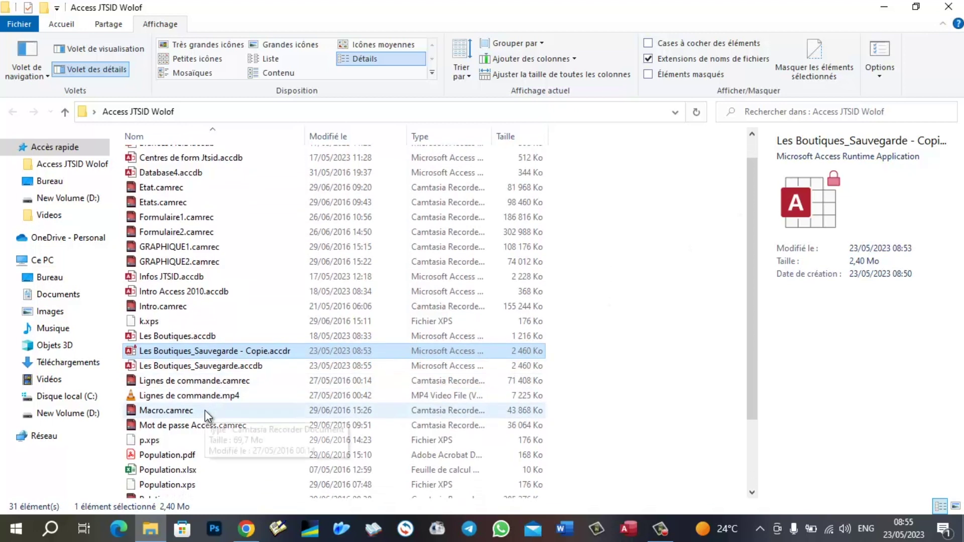
click(206, 367)
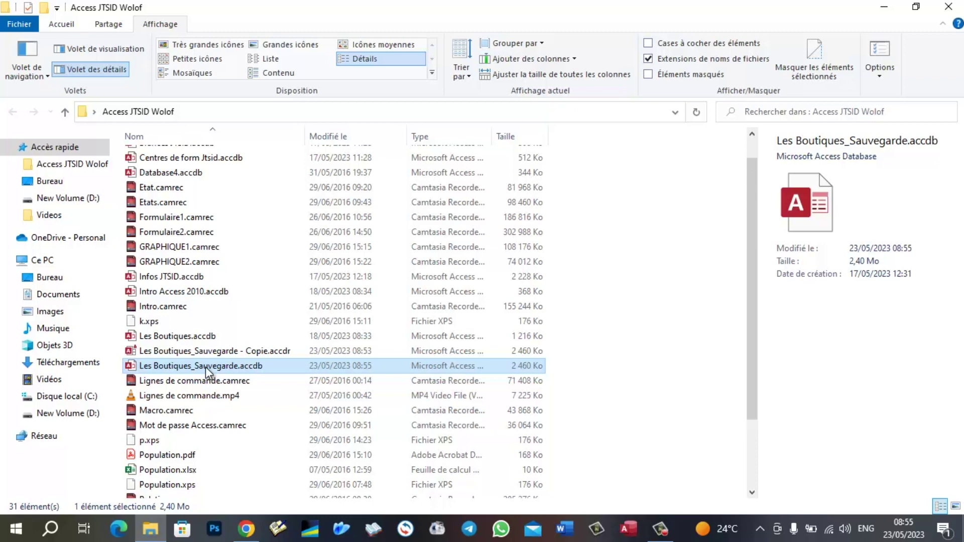
right_click(206, 367)
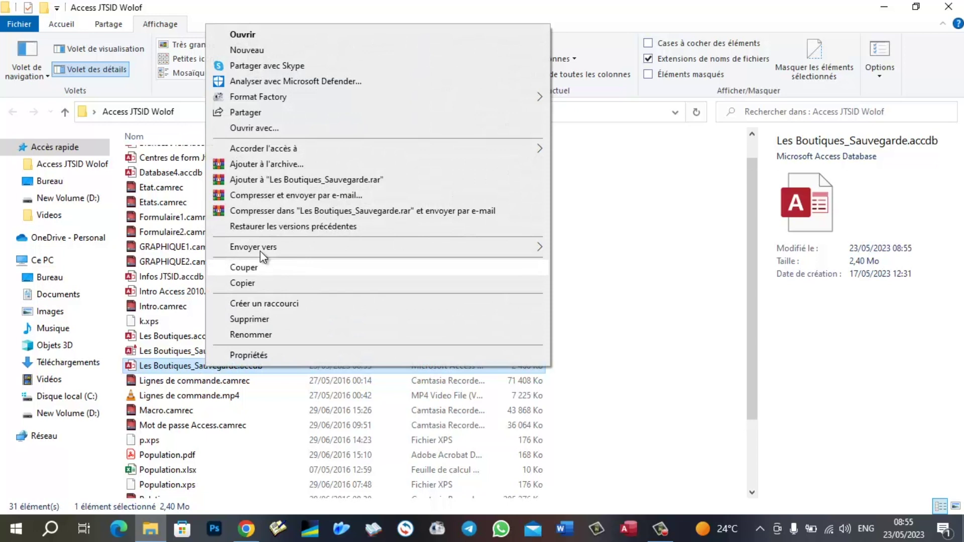
click(262, 279)
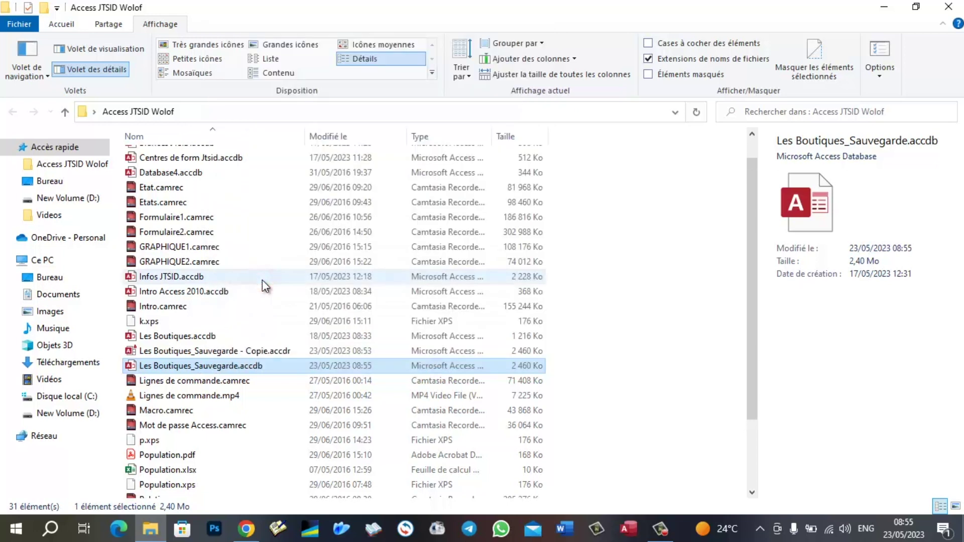
right_click(594, 384)
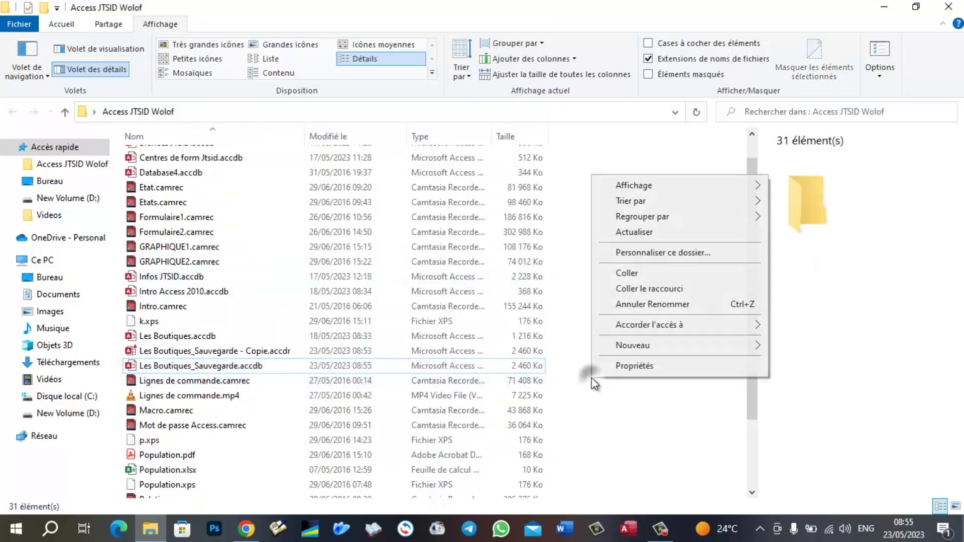
click(641, 272)
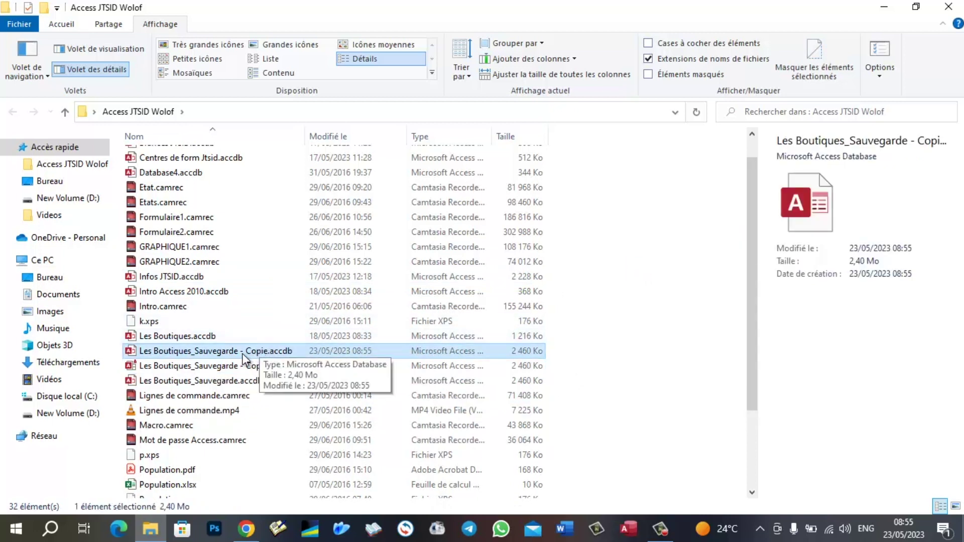
- Rename the copy to 'Les Boutiques_Sauvegarde - finale.accdr' and confirm the extension change
click(257, 351)
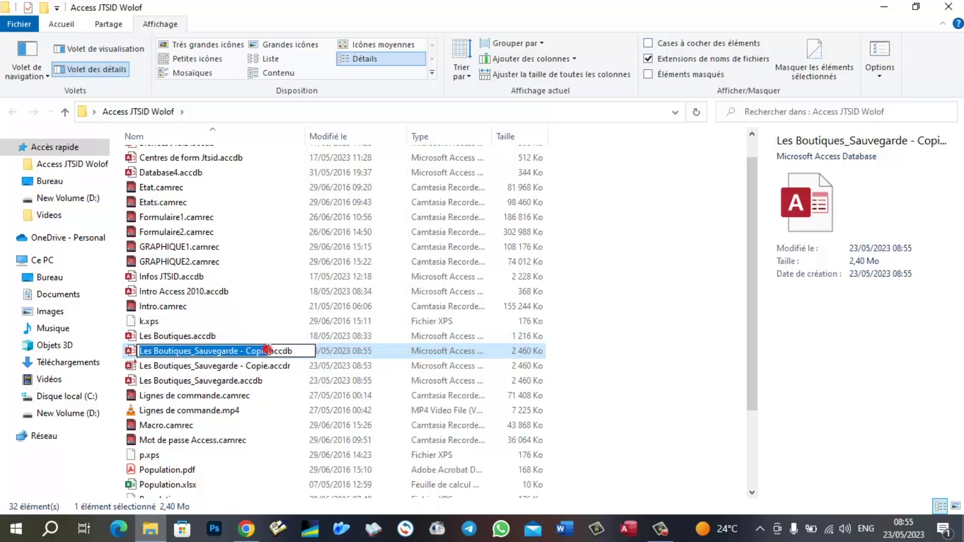
click(268, 350)
key(BackSpace)
key(BackSpace)
key(BackSpace)
key(BackSpace)
key(BackSpace)
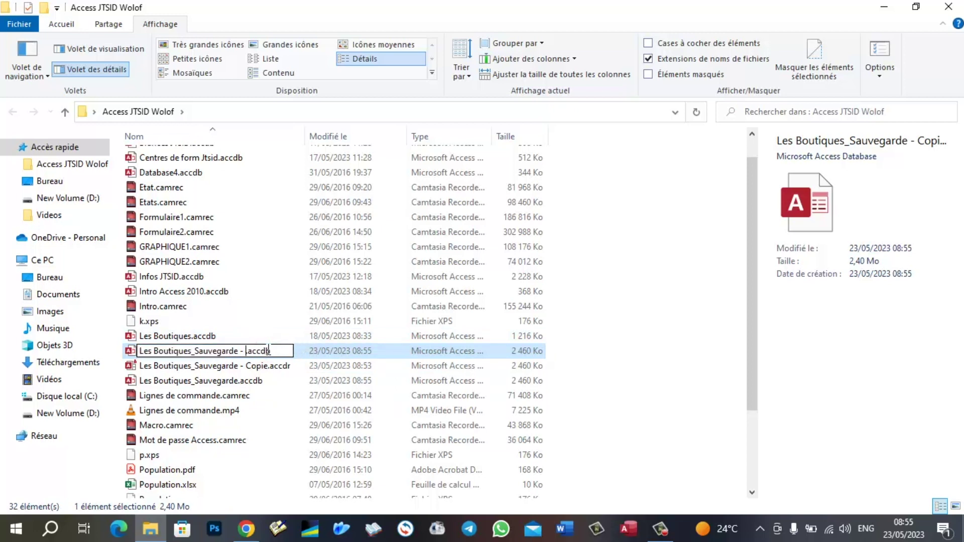
text(finale)
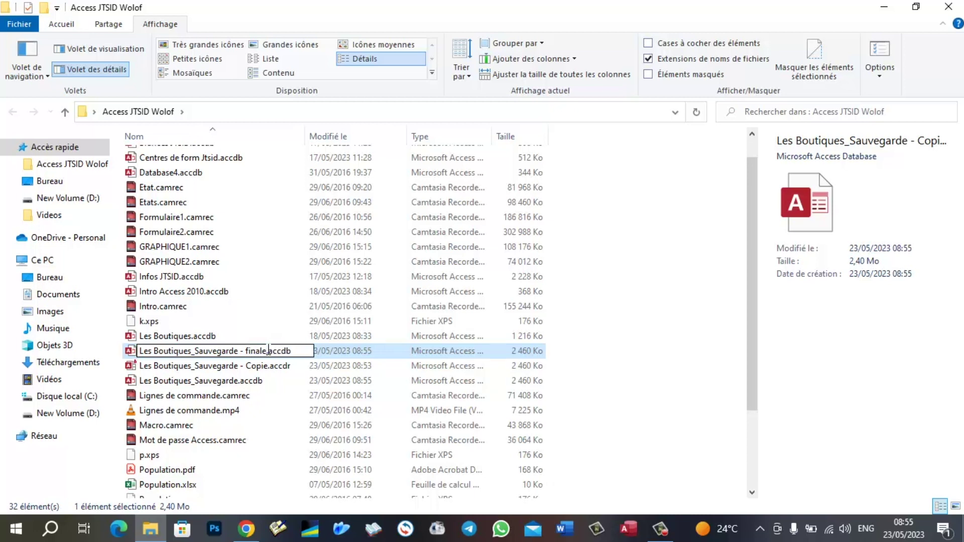
key(Right)
key(Right)
key(Right)
key(Right)
key(Right)
key(Right)
key(BackSpace)
text(r)
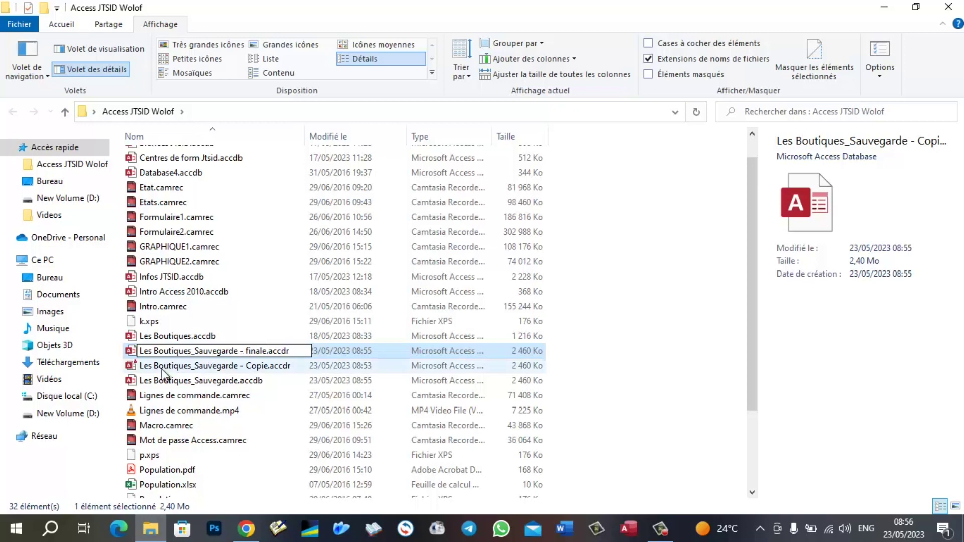
key(Return)
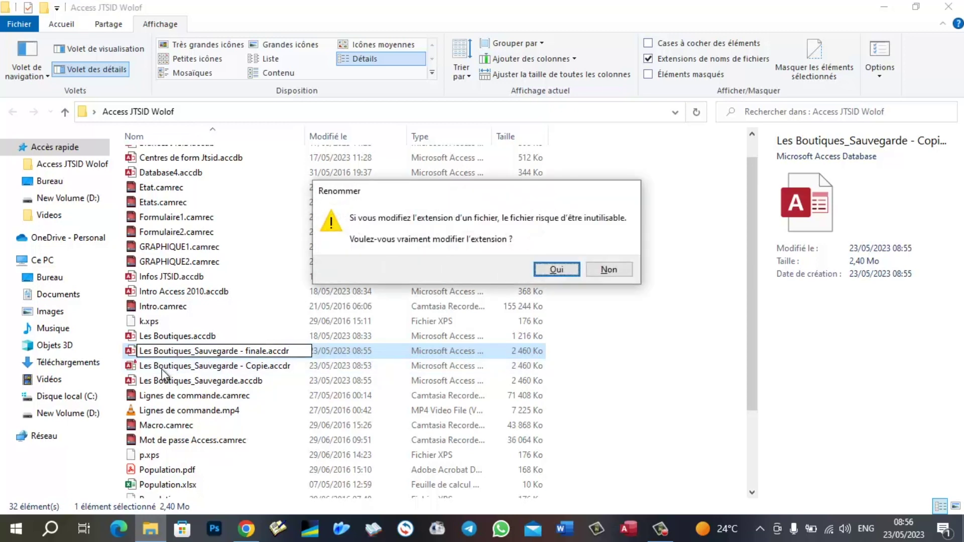
key(Return)
- Open finale.accdr, enter the database password, allow the security notice, and submit the vendor password
click(194, 351)
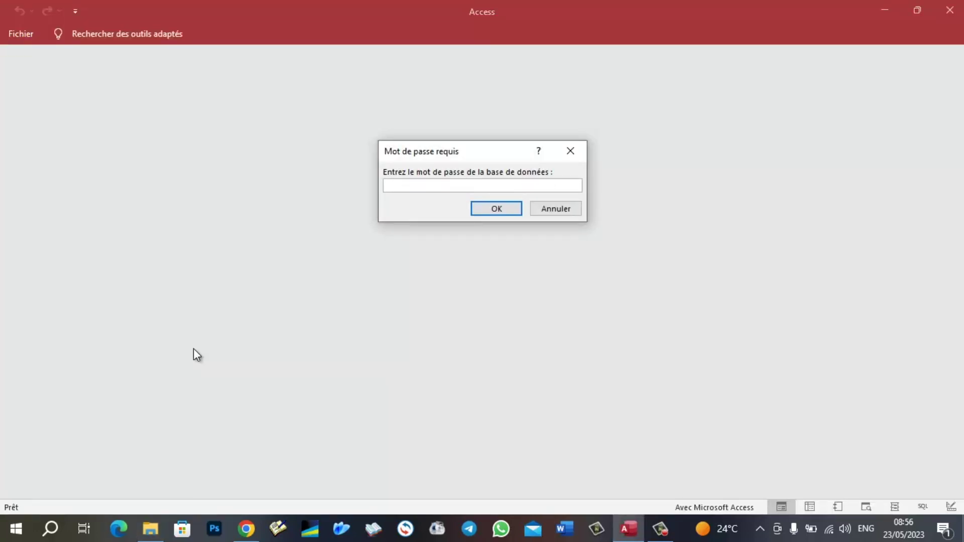
text(***)
key(Return)
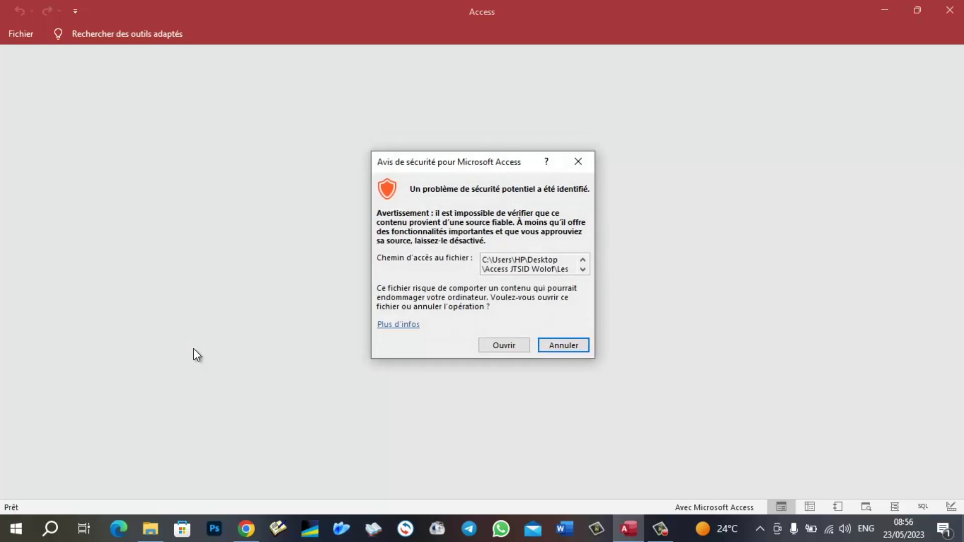
click(507, 343)
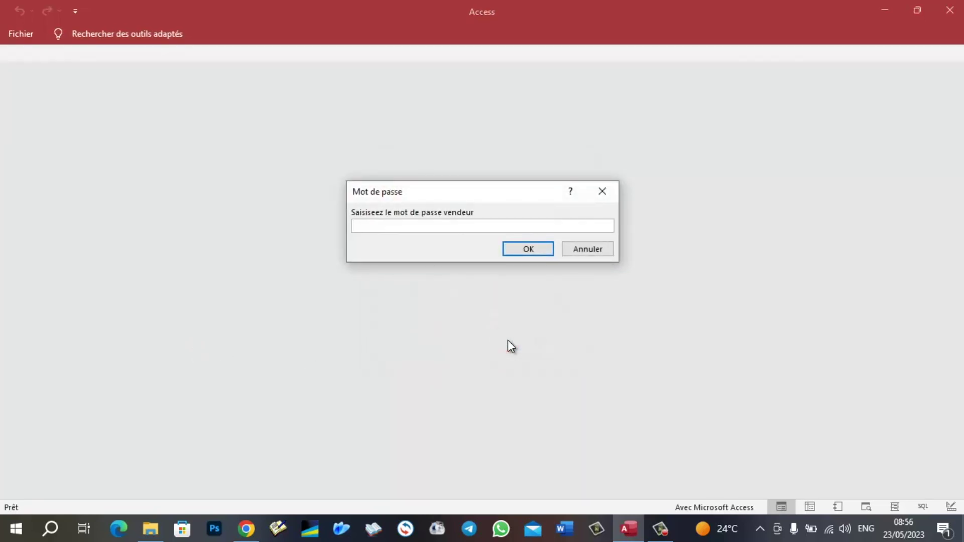
text(abc)
key(Return)
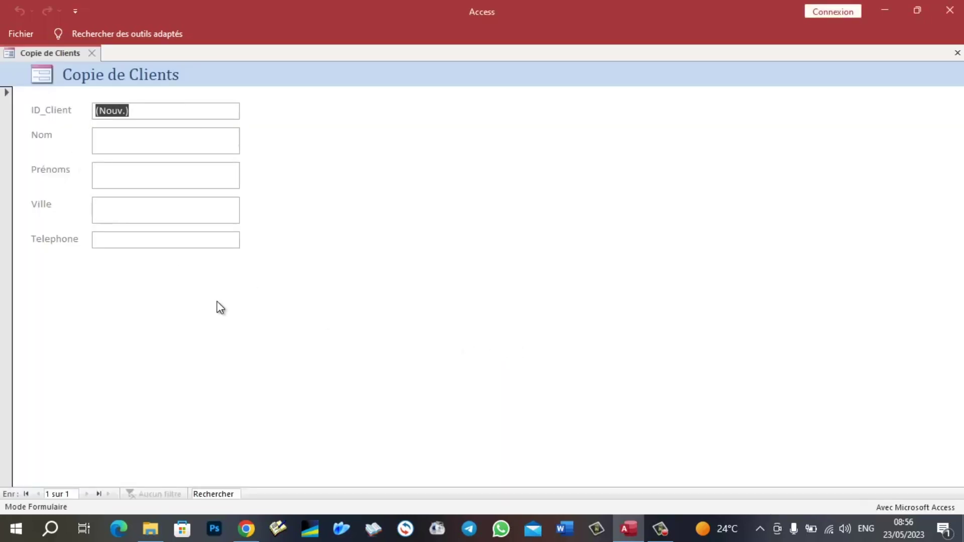
- Enter a new client's surname, first name, city 'dakar' and a twelve-digit phone number
click(28, 33)
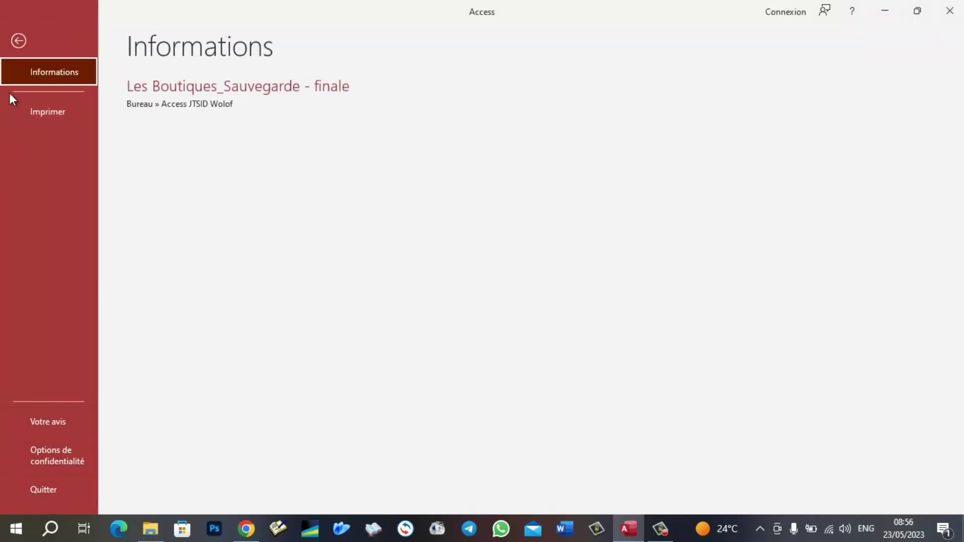
click(19, 40)
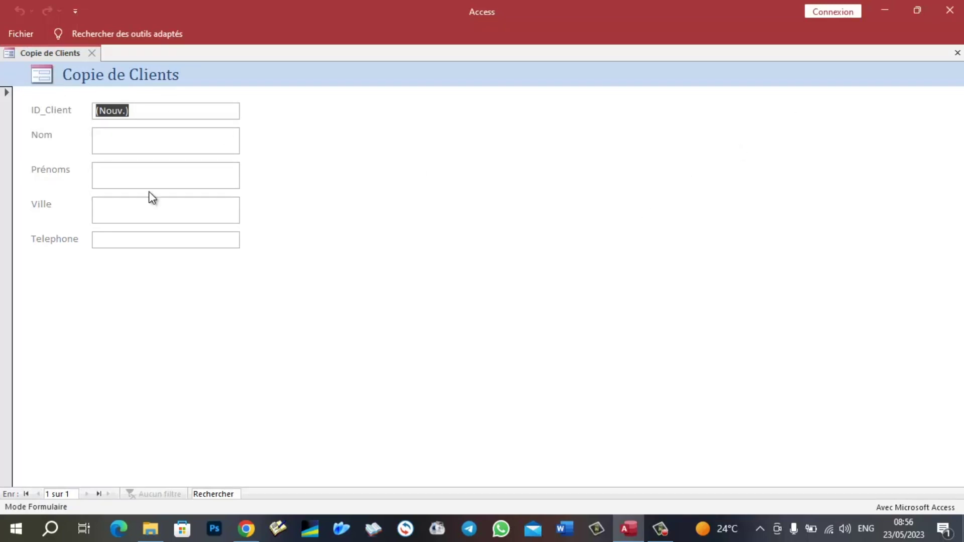
click(136, 142)
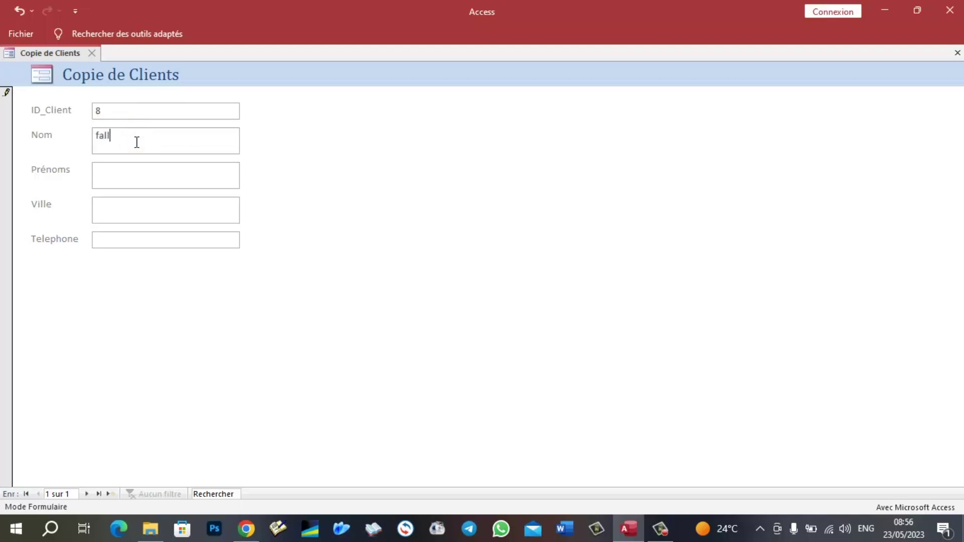
click(147, 177)
click(159, 209)
text(dakar)
click(165, 237)
text(679765544456)
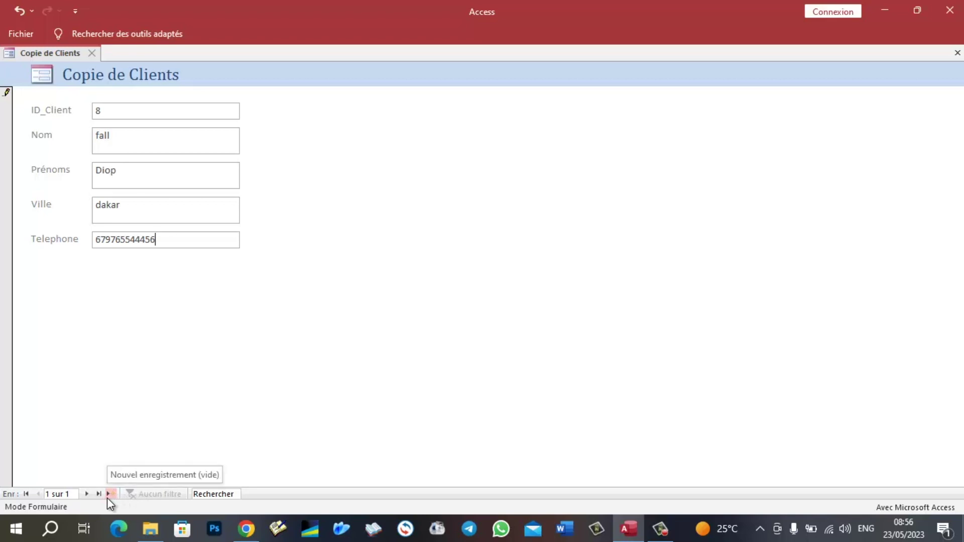
- Dismiss the 'Valeur non valide' errors caused by the too-long phone number
click(140, 353)
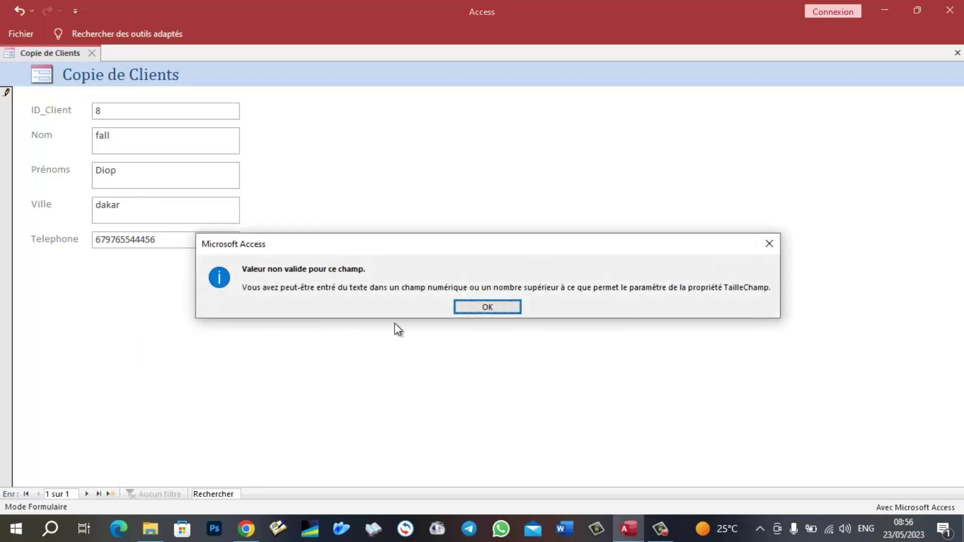
click(487, 311)
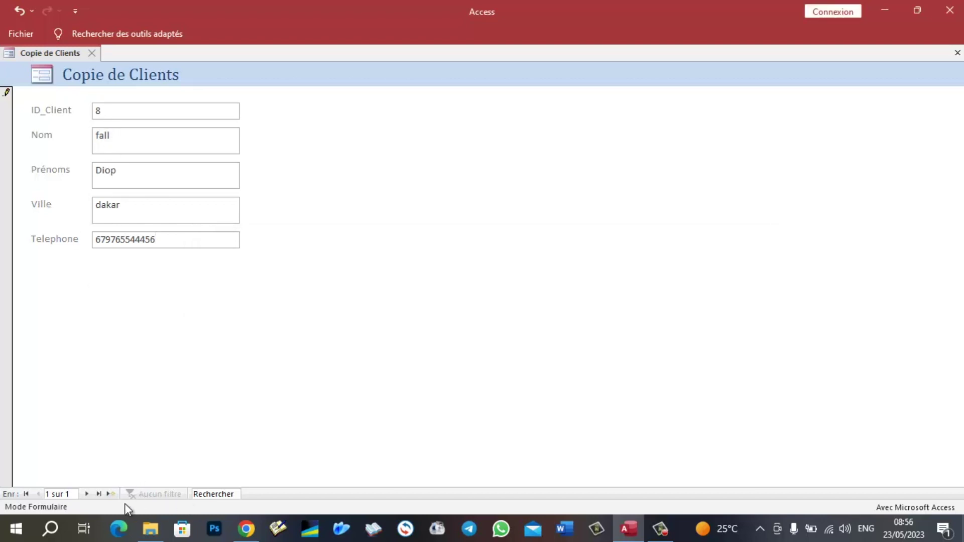
click(106, 493)
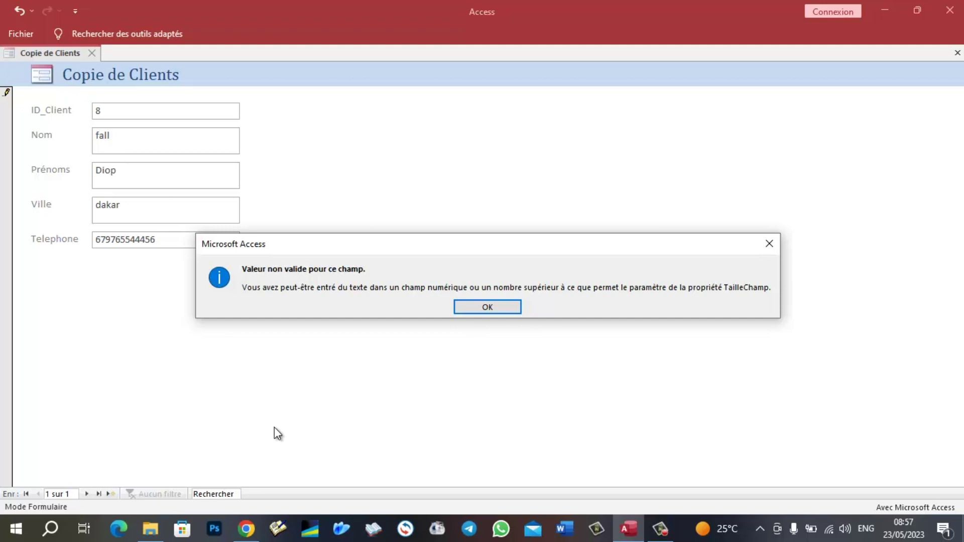
click(493, 309)
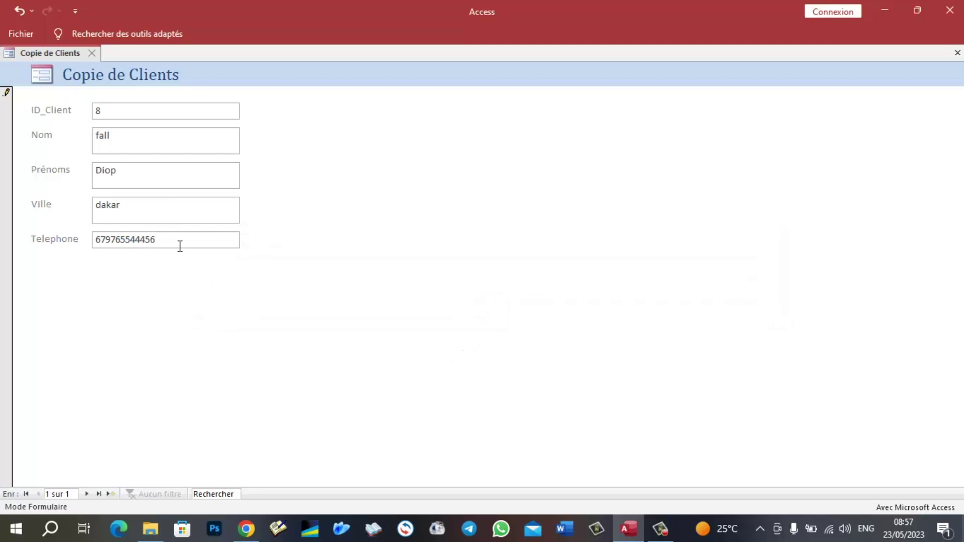
- Replace it with a nine-digit phone number, save the record and close the Copie de Clients form
key(BackSpace)
key(BackSpace)
key(BackSpace)
key(BackSpace)
key(BackSpace)
key(BackSpace)
key(BackSpace)
key(BackSpace)
key(BackSpace)
key(BackSpace)
key(BackSpace)
key(BackSpace)
text(777778899)
key(shift+Return)
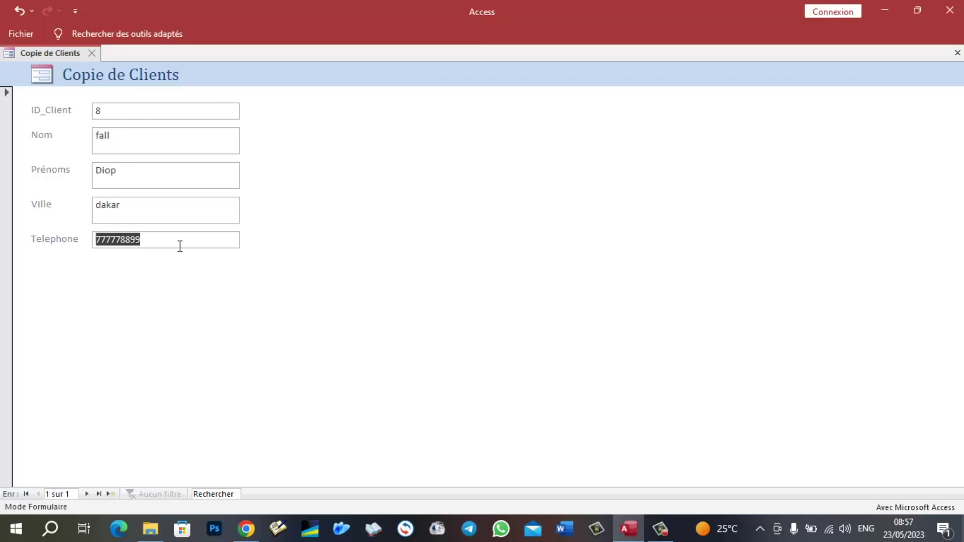
click(108, 494)
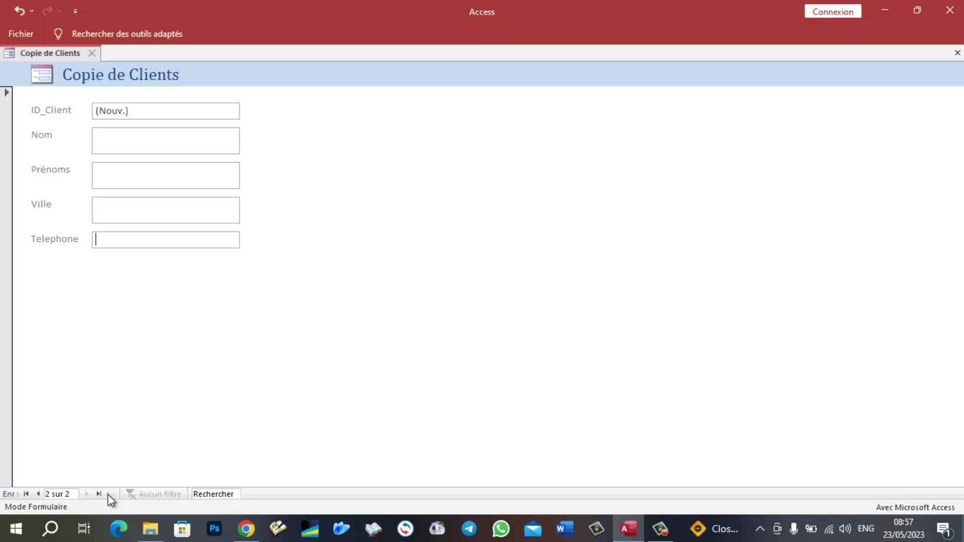
click(94, 53)
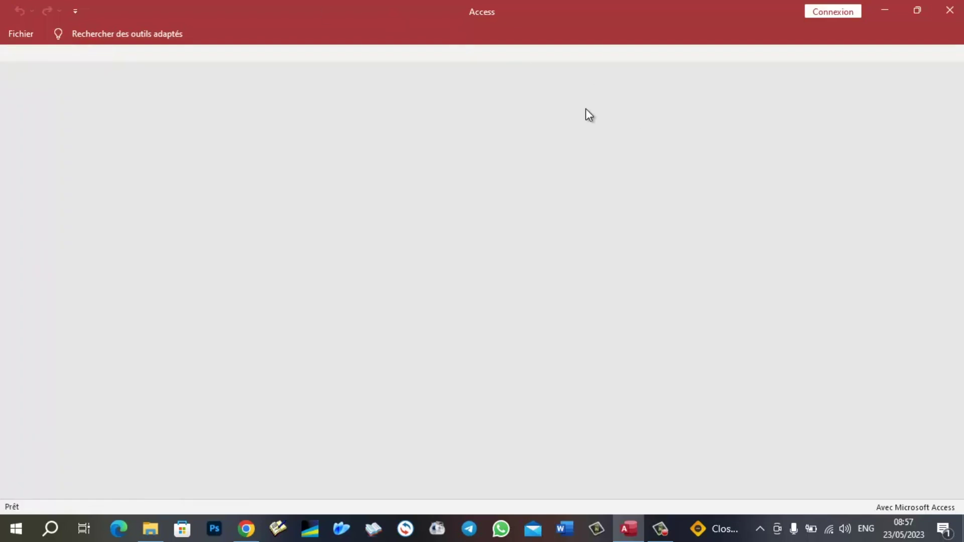
- Quit Access after viewing the File page, then reopen Les Boutiques_Sauvegarde - finale.accdr from File Explorer
click(26, 33)
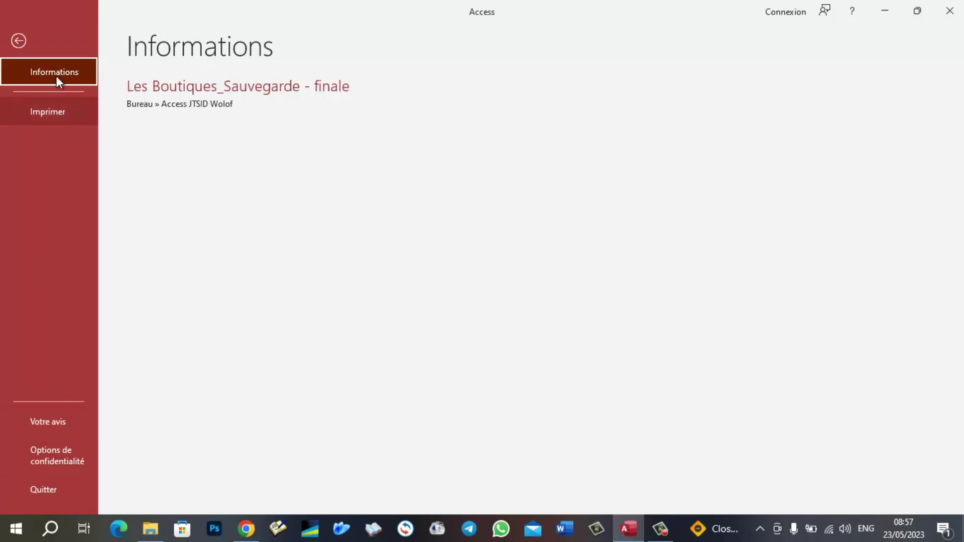
click(20, 40)
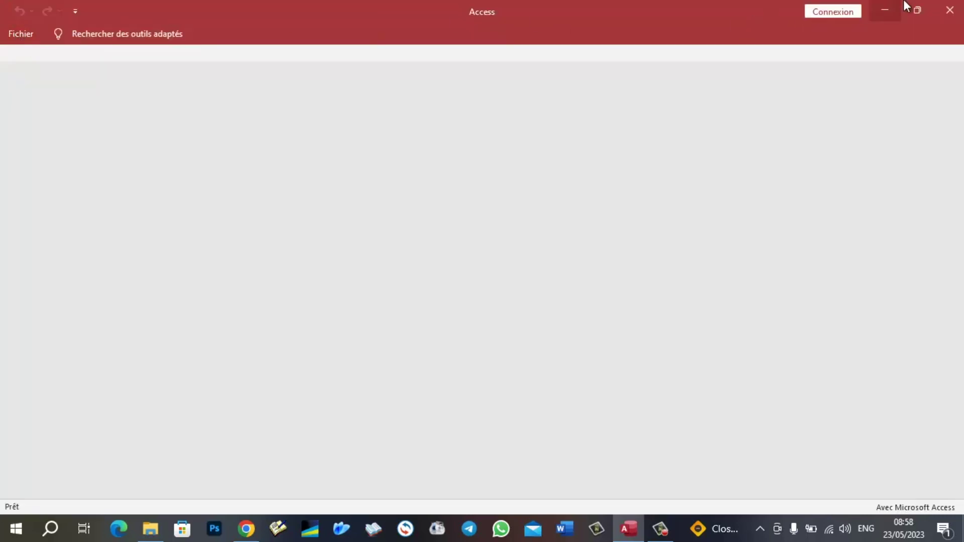
click(949, 11)
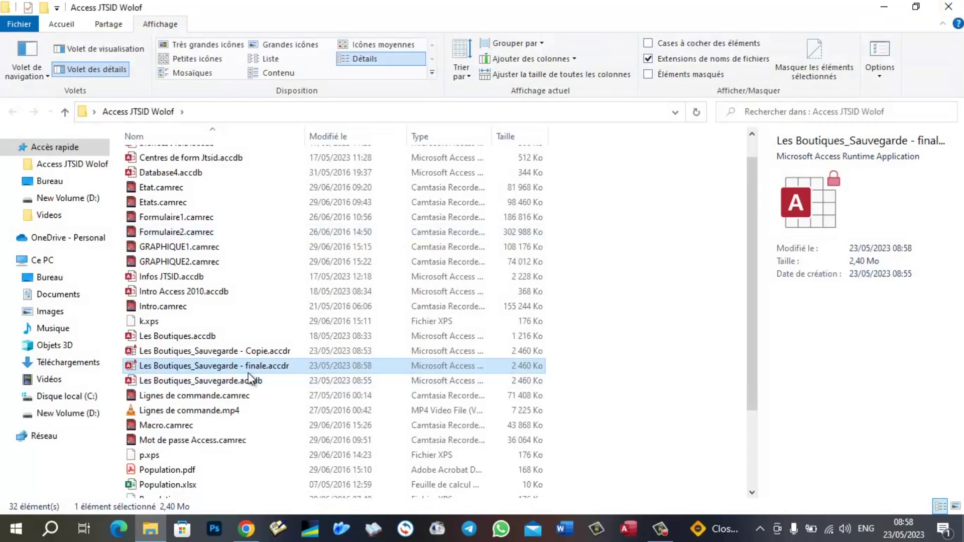
click(231, 363)
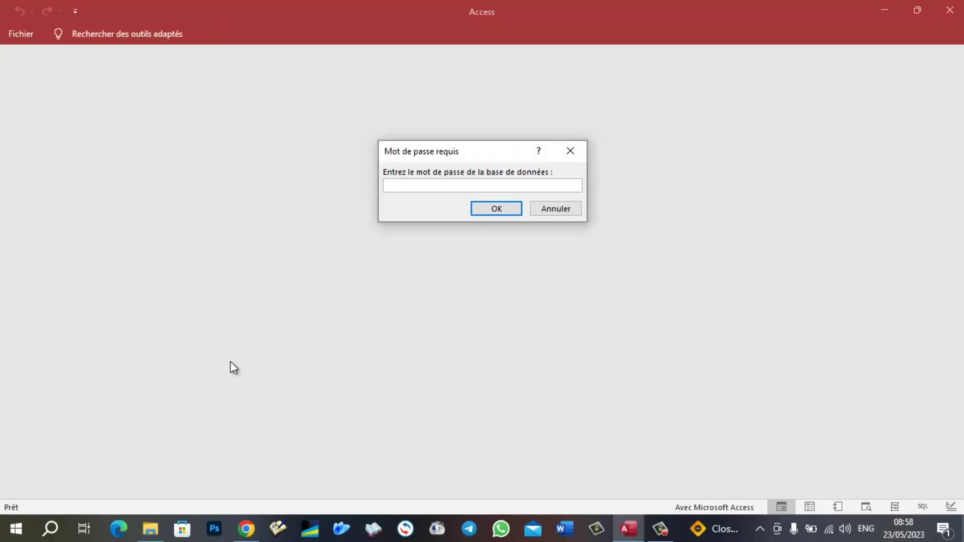
- Re-enter the database password after the invalid-password warning and allow the file to open
text(***)
key(Return)
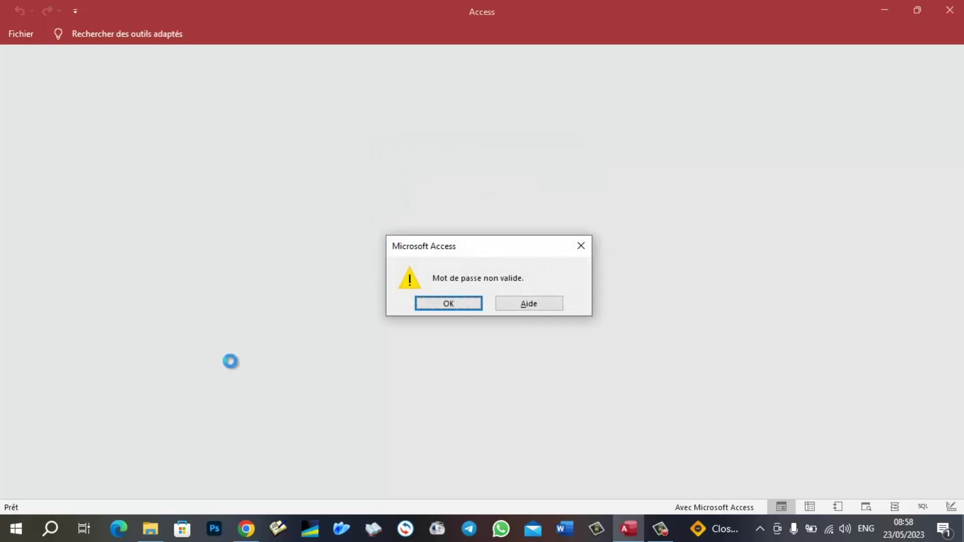
key(Return)
text(***)
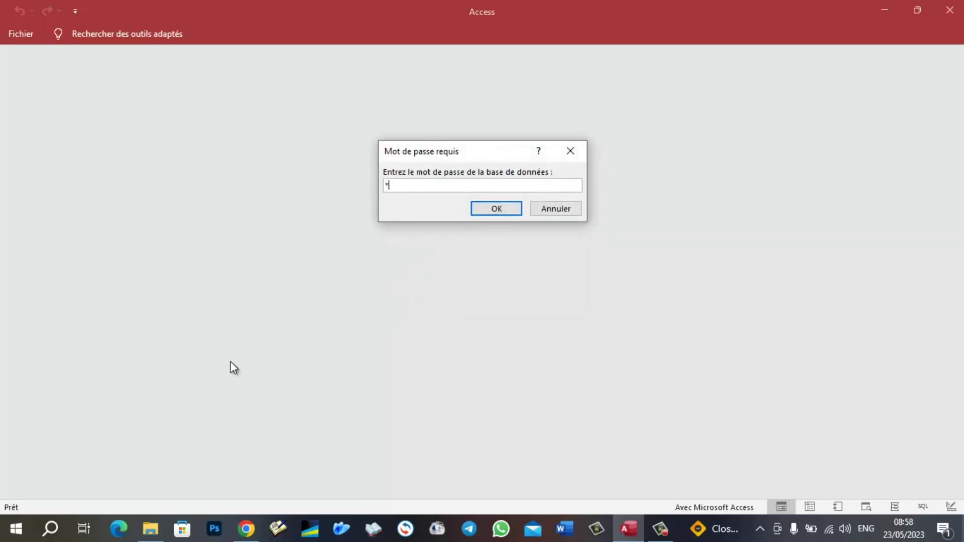
key(Return)
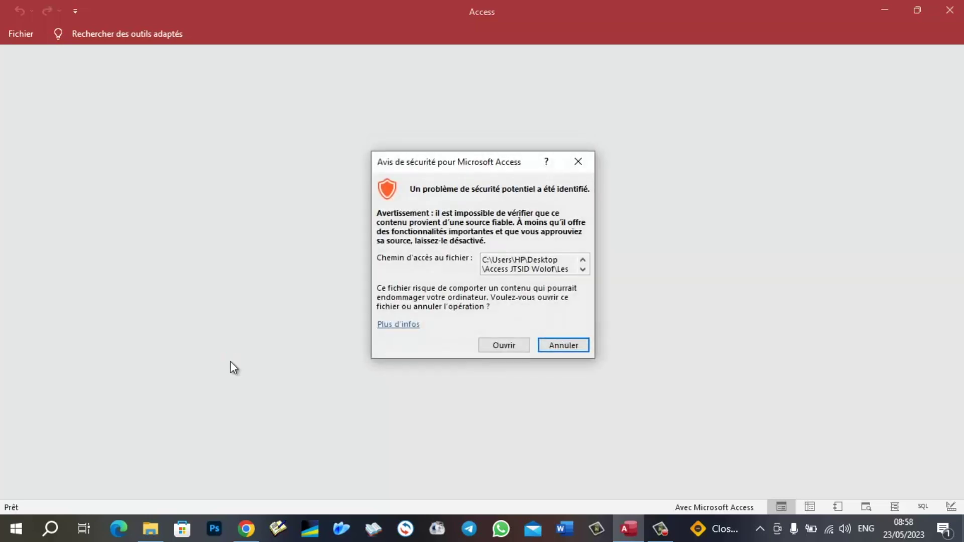
click(520, 346)
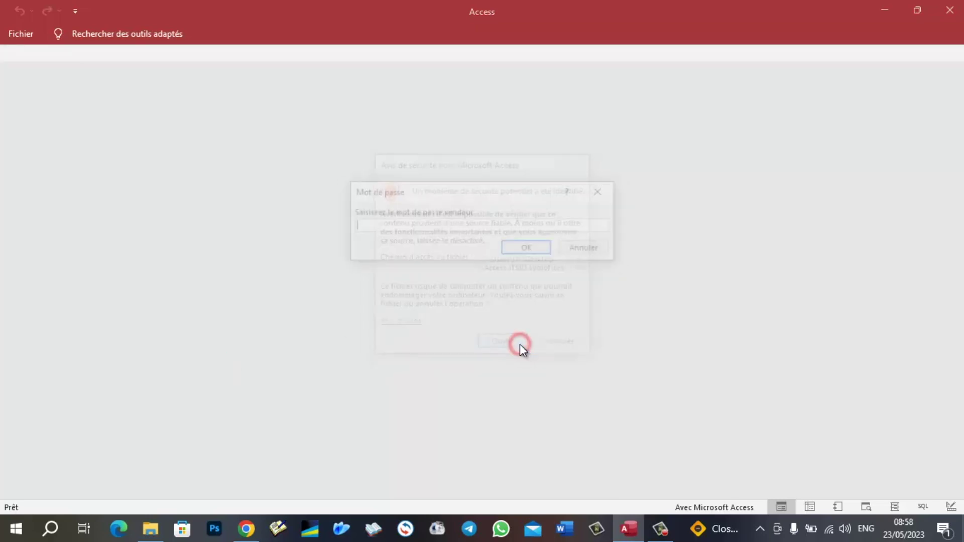
- Enter the vendor password and the admin password to open Copie de Clients
click(403, 224)
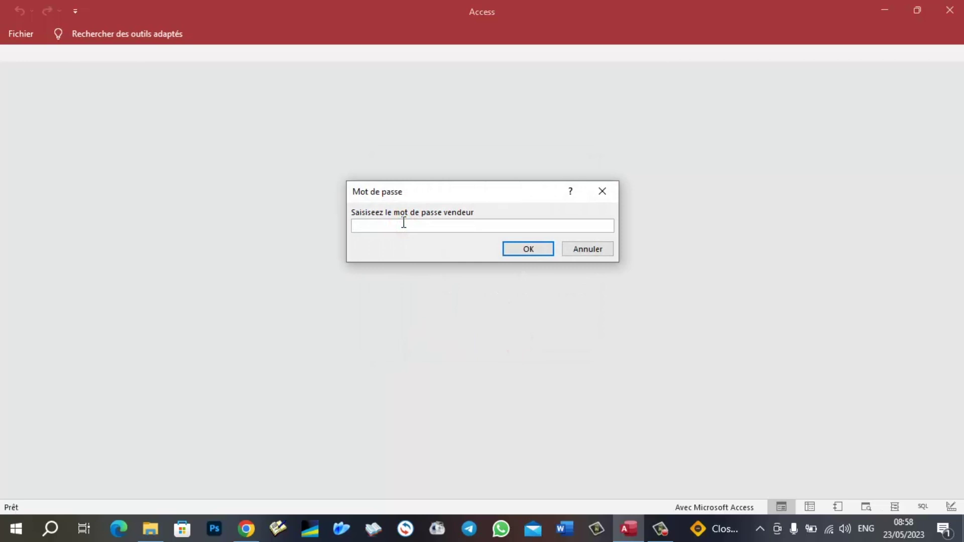
text(***)
key(Return)
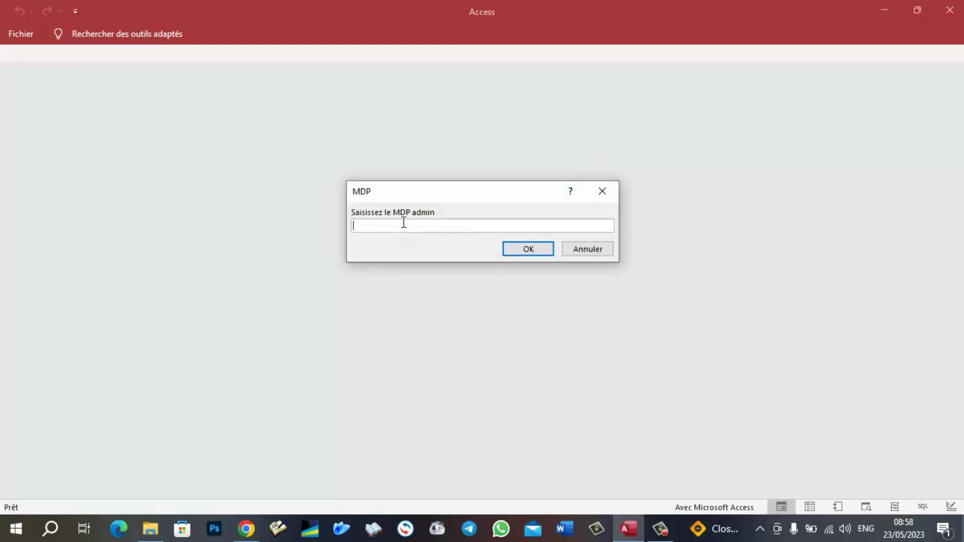
text(xyz)
key(Return)
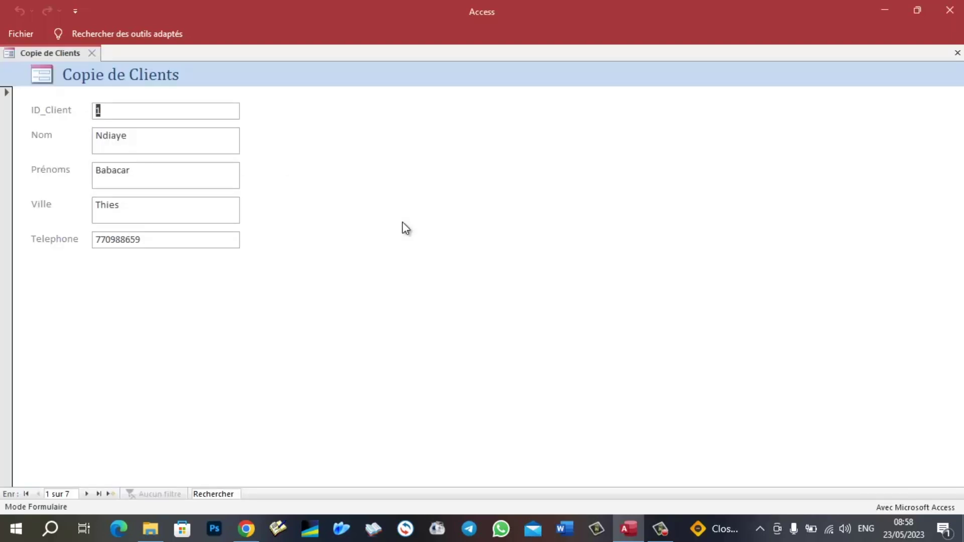